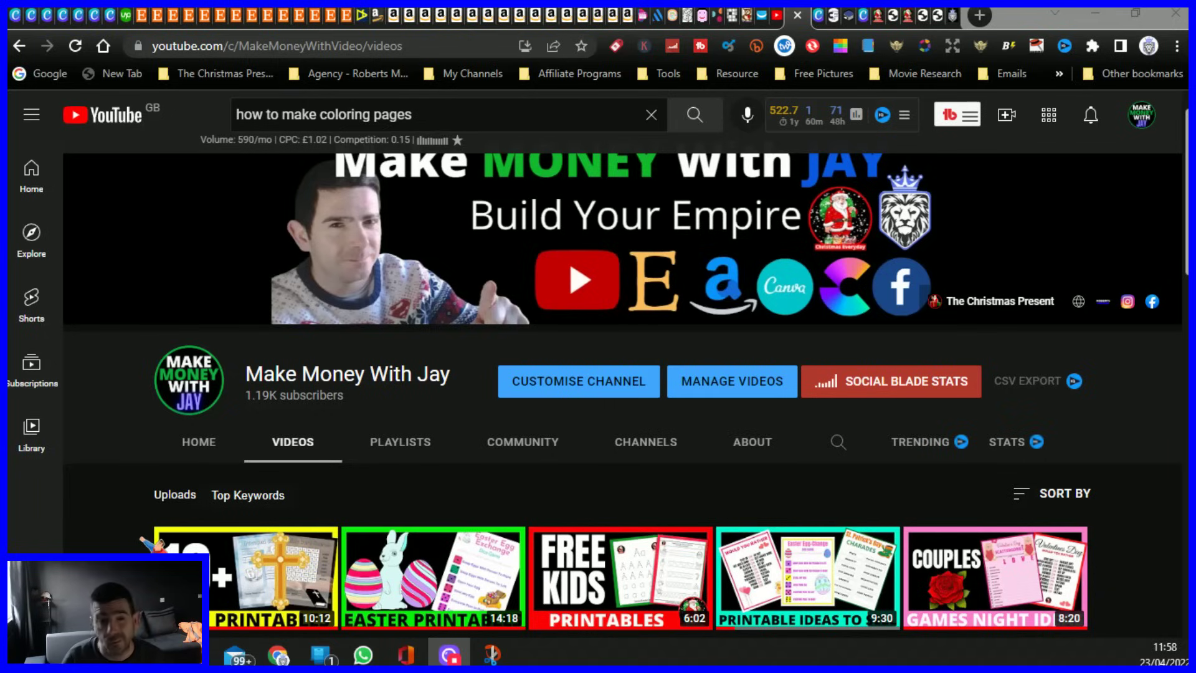
scroll(106, 550, down, 4)
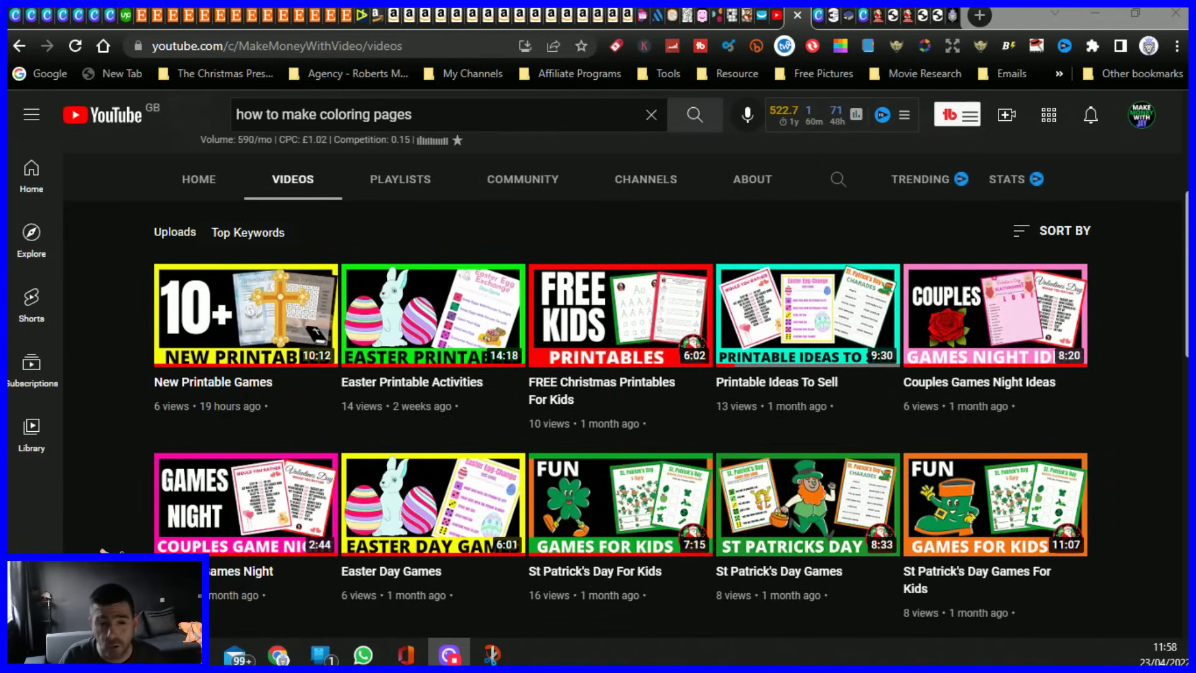
scroll(483, 458, down, 5)
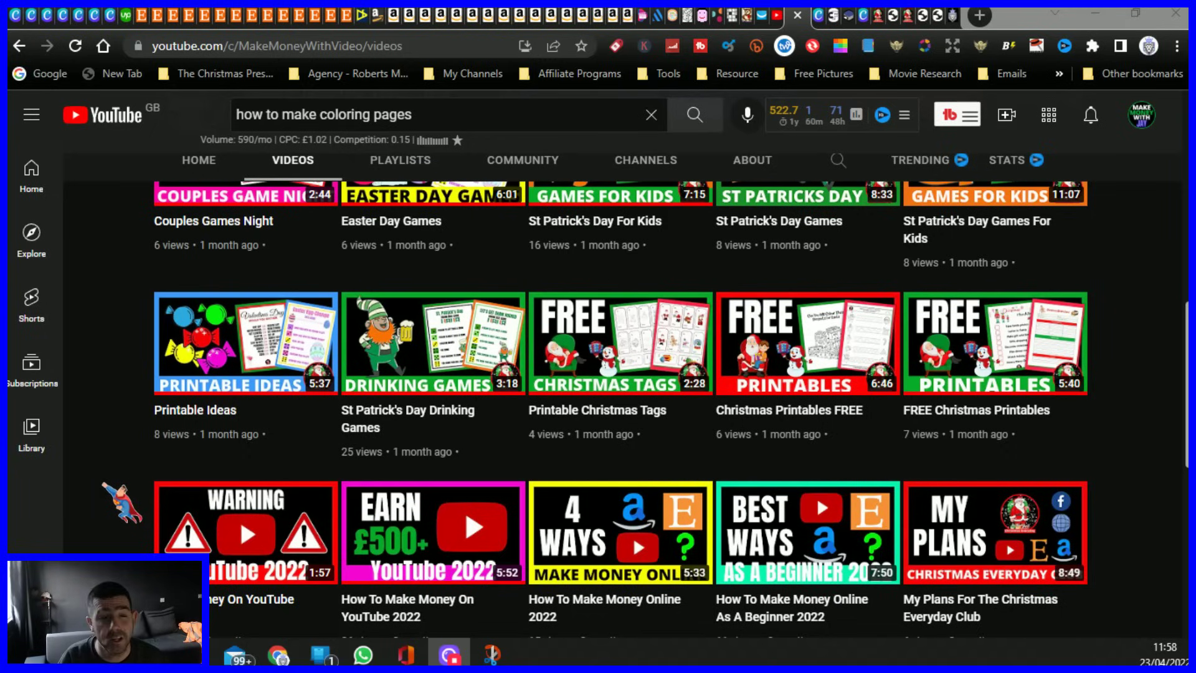
scroll(120, 501, up, 10)
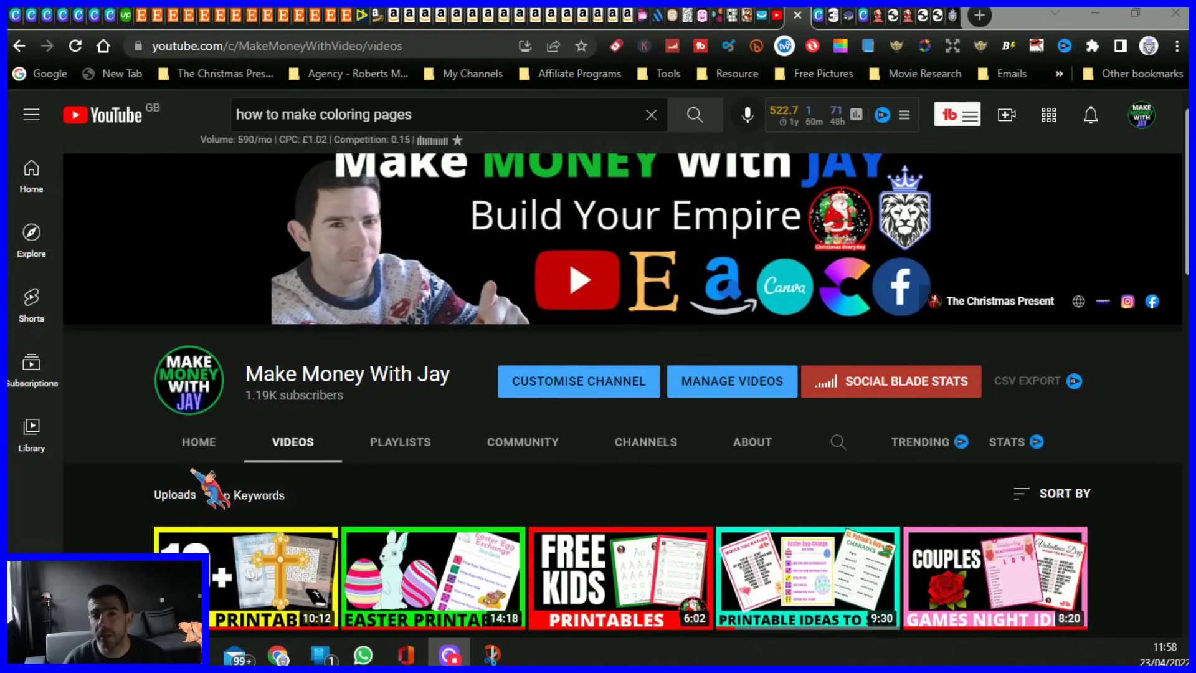
- Switch to the Canva design and add the seabed scene from the Sea folder, fitted across the page bottom inside the black border
click(816, 13)
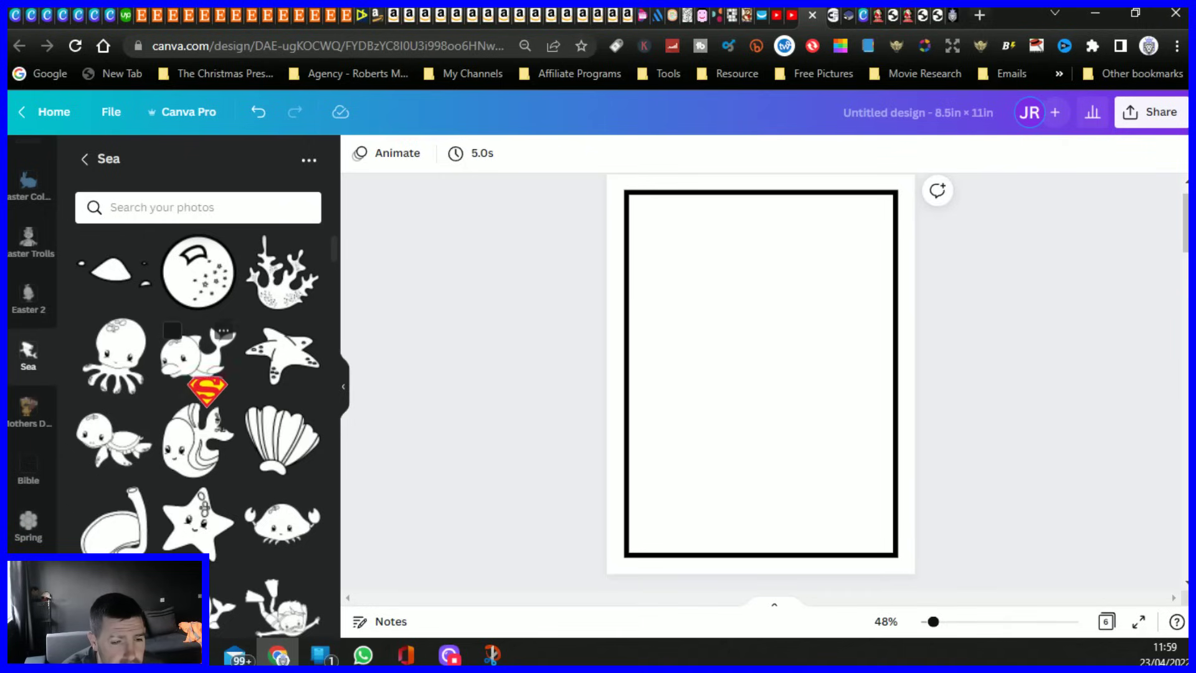
scroll(187, 372, down, 2)
scroll(195, 381, up, 2)
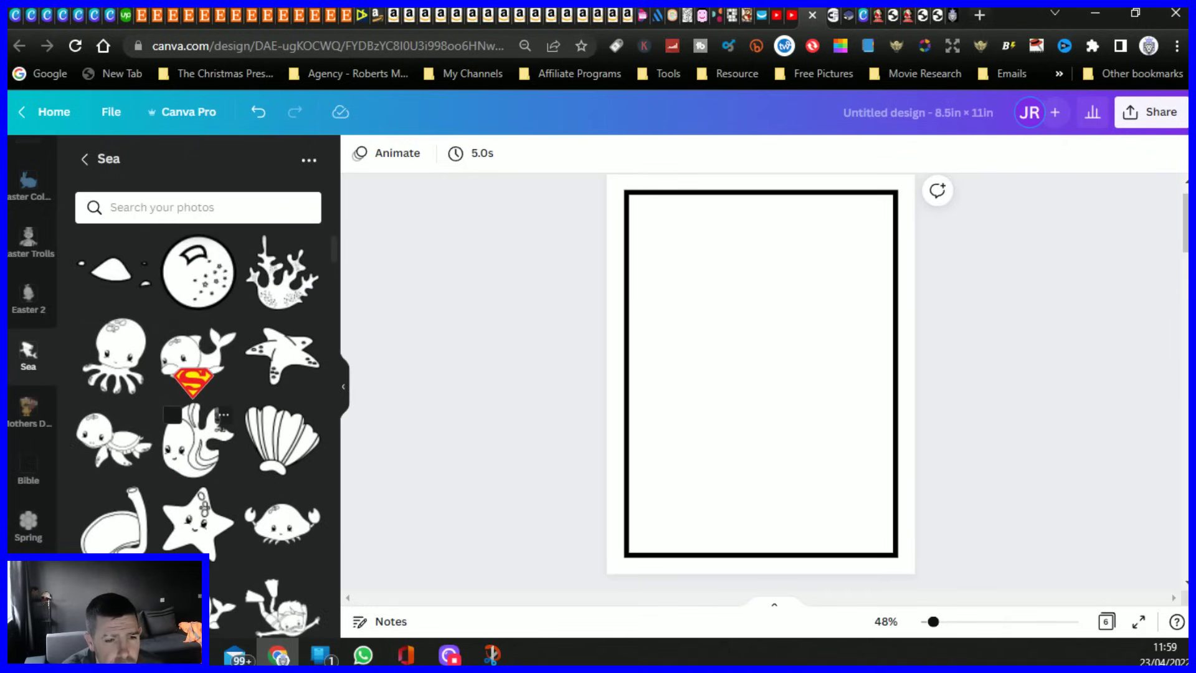
scroll(187, 349, down, 5)
scroll(217, 406, down, 5)
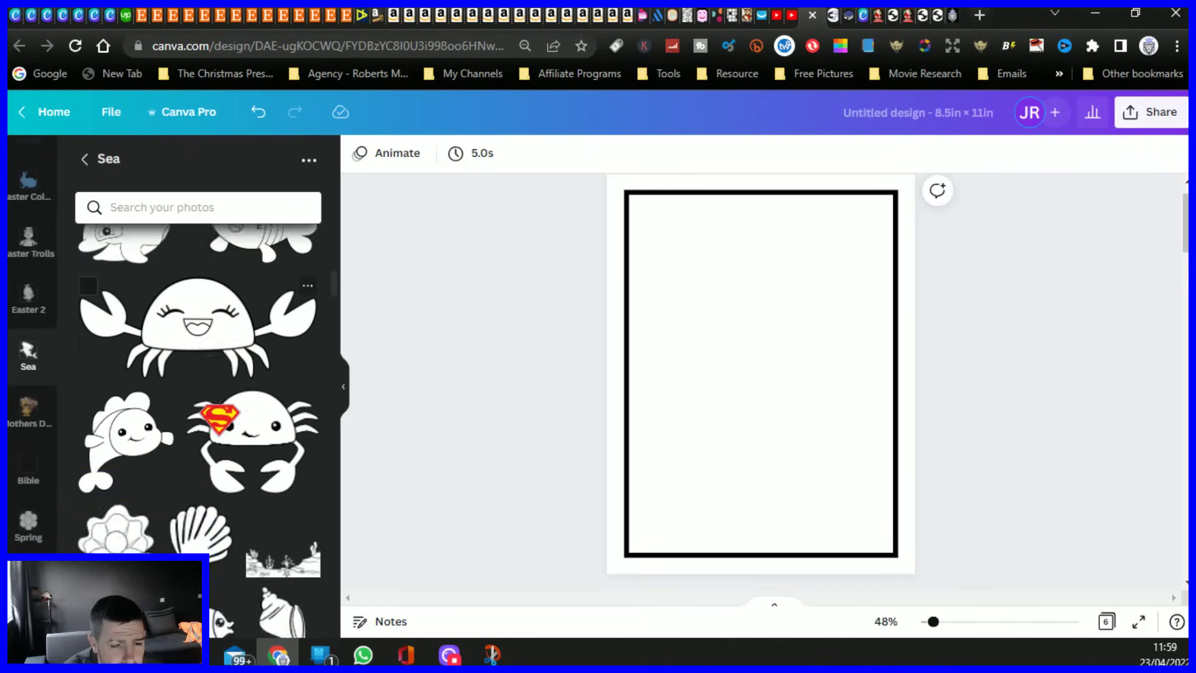
drag(324, 371, 686, 384)
mouse_move(791, 501)
mouse_down()
mouse_move(772, 498)
mouse_move(790, 500)
mouse_move(783, 512)
mouse_move(796, 517)
mouse_up()
drag(665, 326, 617, 303)
click(464, 353)
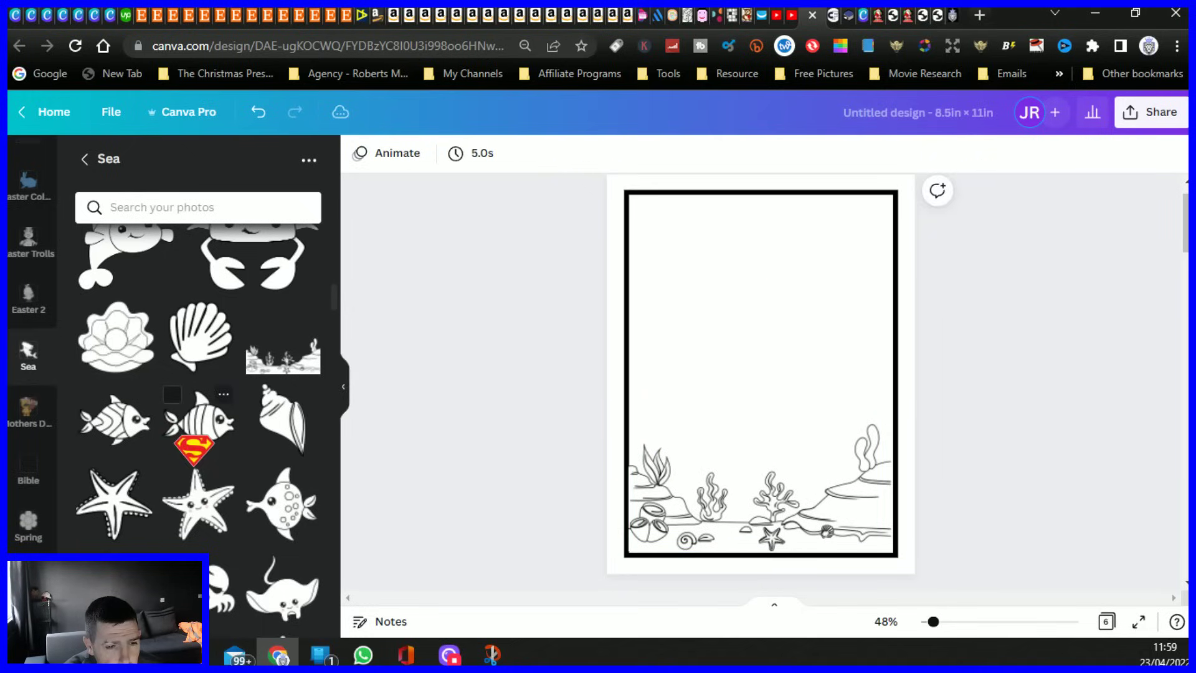
- Add the two striped fish from the Sea folder, shrink them, and place them side by side above the seabed's left plants
click(198, 423)
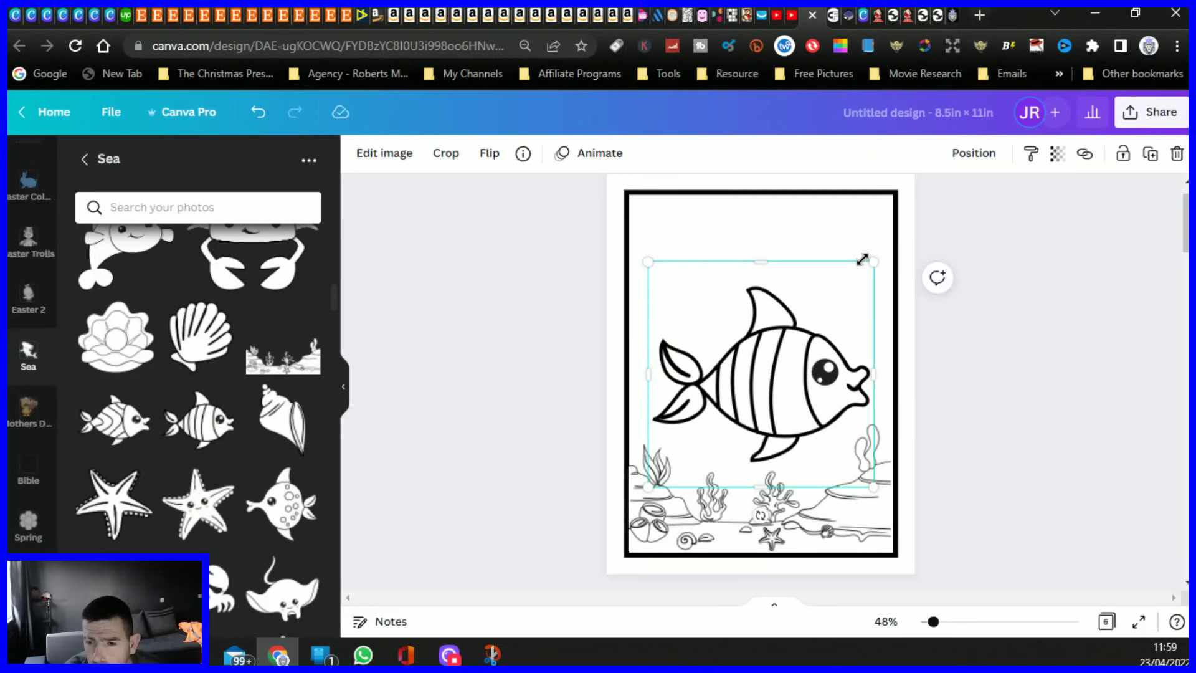
drag(872, 259, 678, 430)
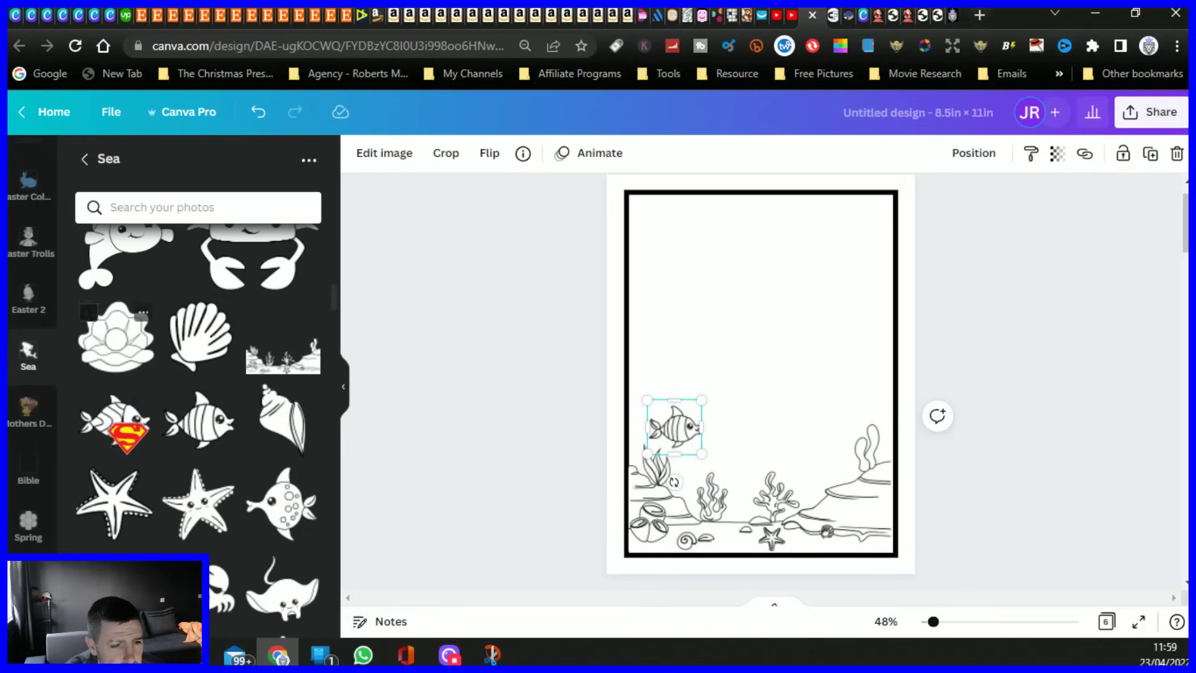
click(118, 430)
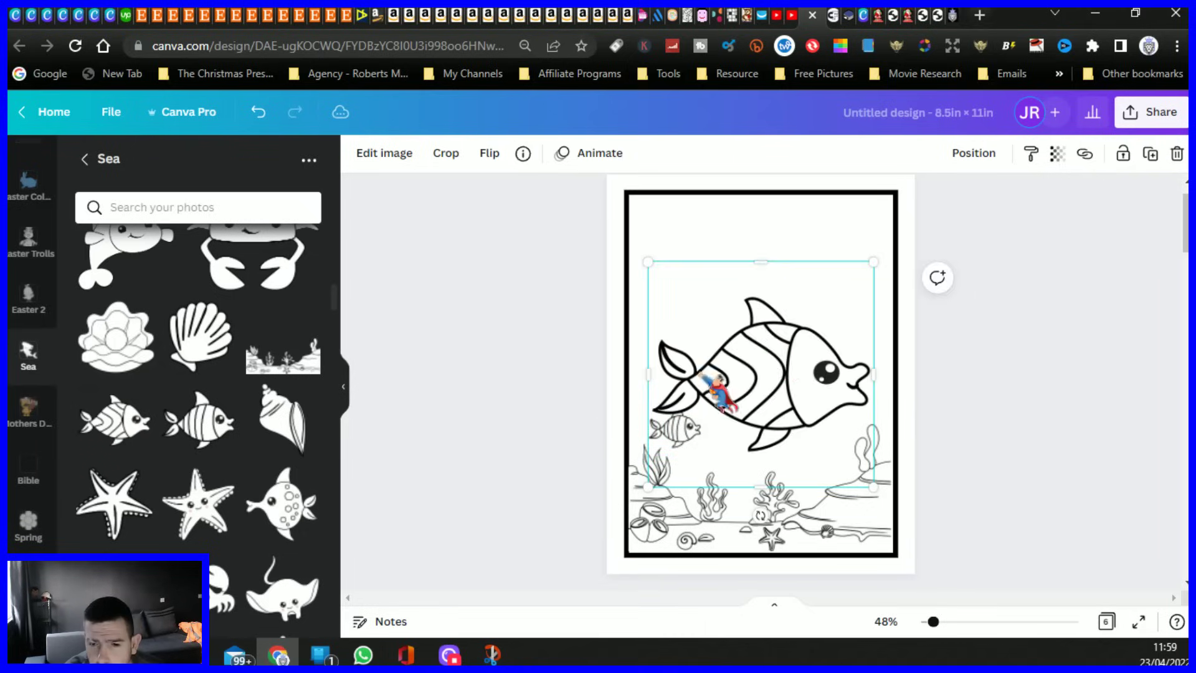
drag(878, 261, 830, 303)
drag(734, 321, 662, 381)
drag(669, 480, 728, 451)
click(524, 380)
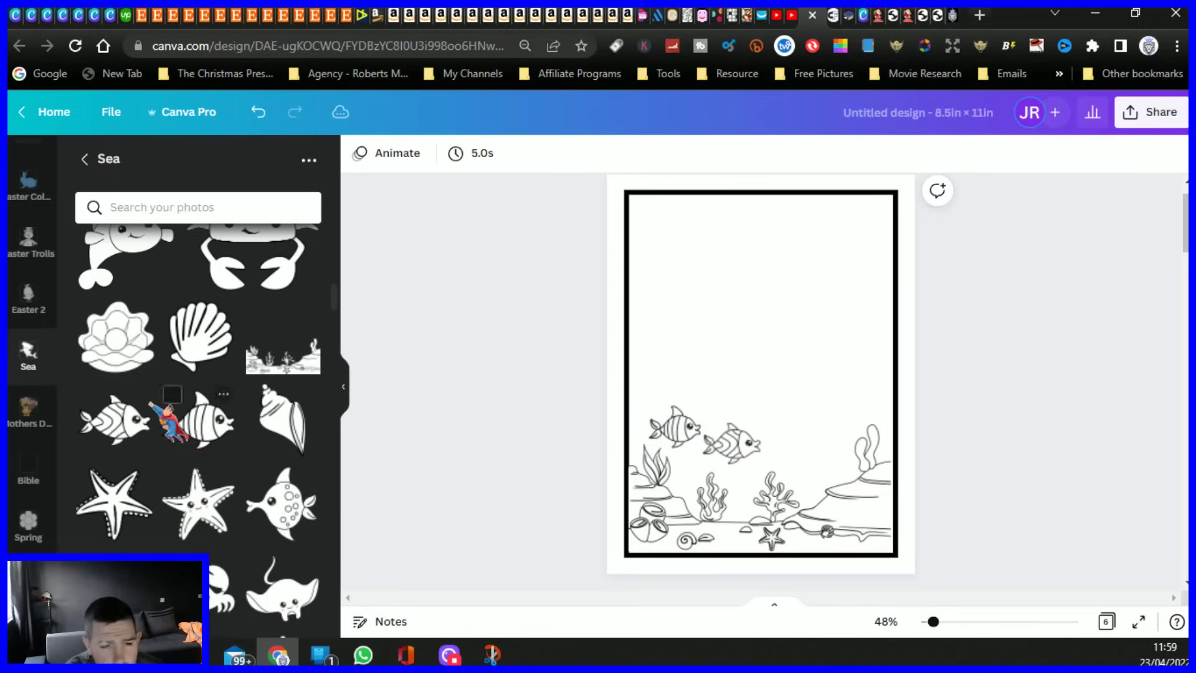
- Add the seahorse with the spiky crest, shrink it, and place it in the page's upper right corner inside the border
scroll(151, 406, down, 3)
scroll(157, 423, down, 8)
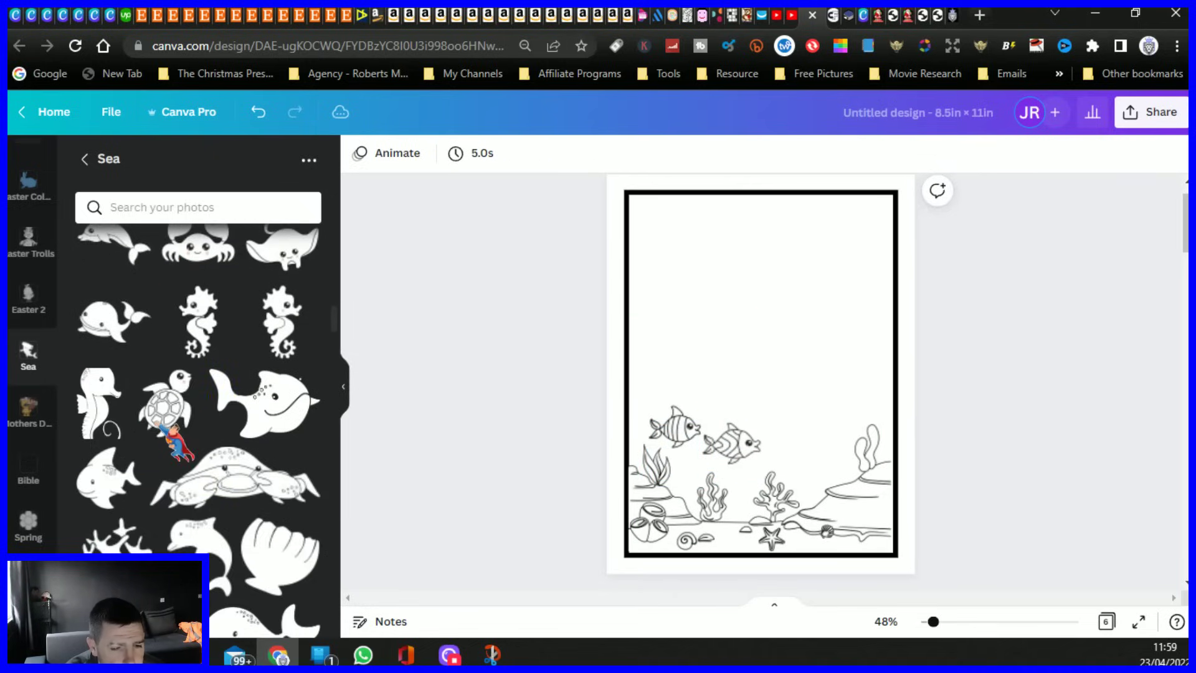
scroll(175, 435, down, 10)
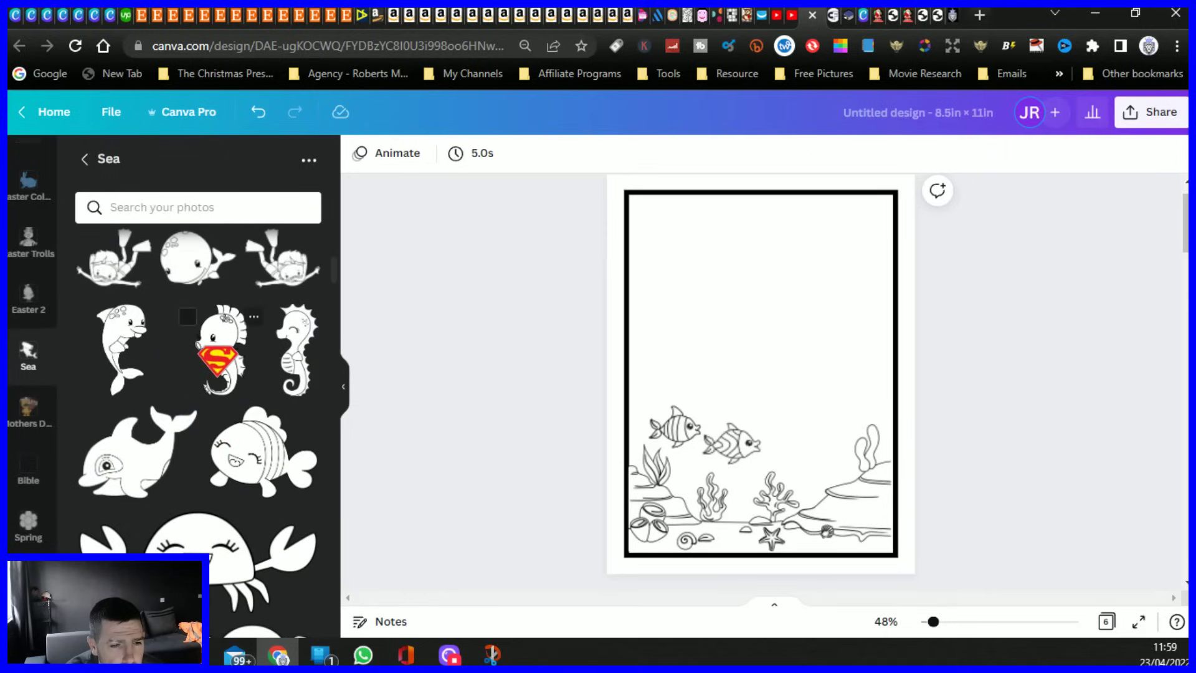
click(218, 358)
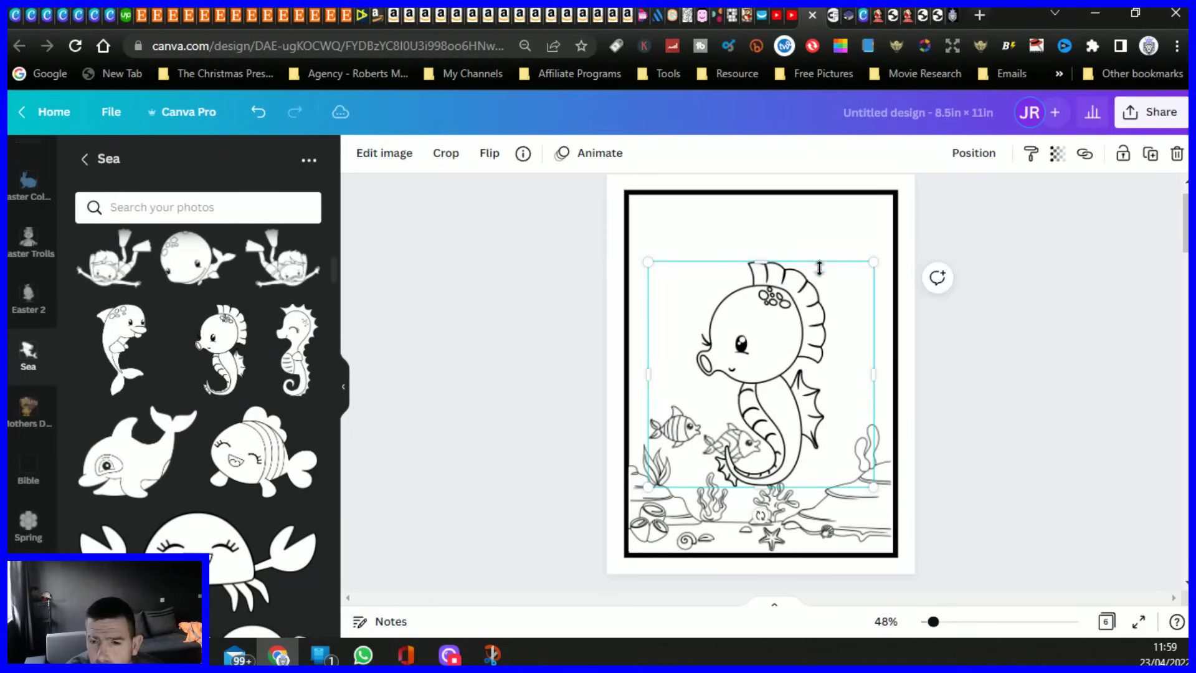
drag(871, 260, 721, 413)
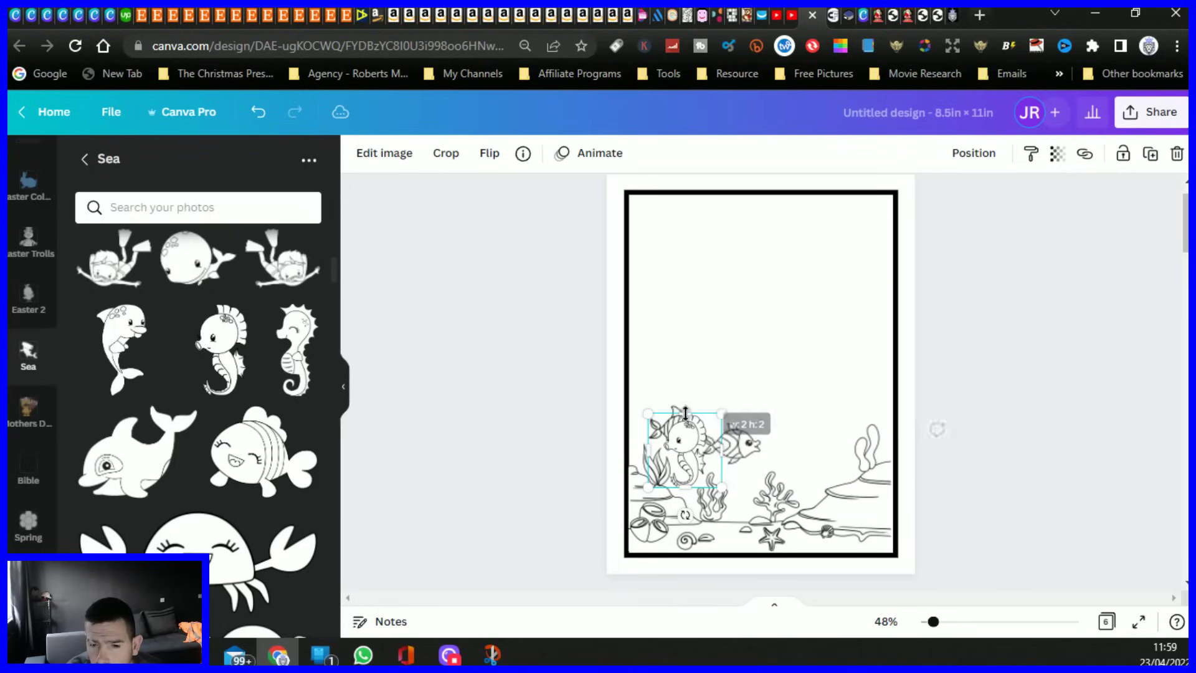
drag(704, 467, 875, 268)
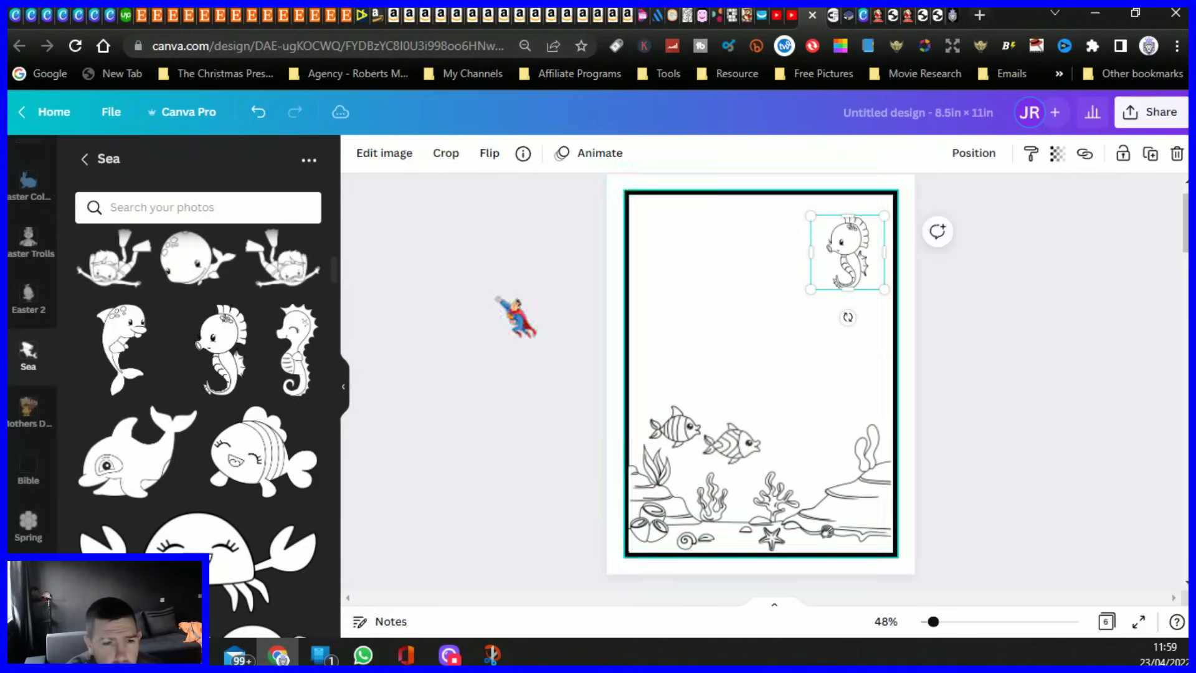
- Add a second copy of the seahorse, flip it horizontally, and place it below and left of the first one, facing it
click(215, 352)
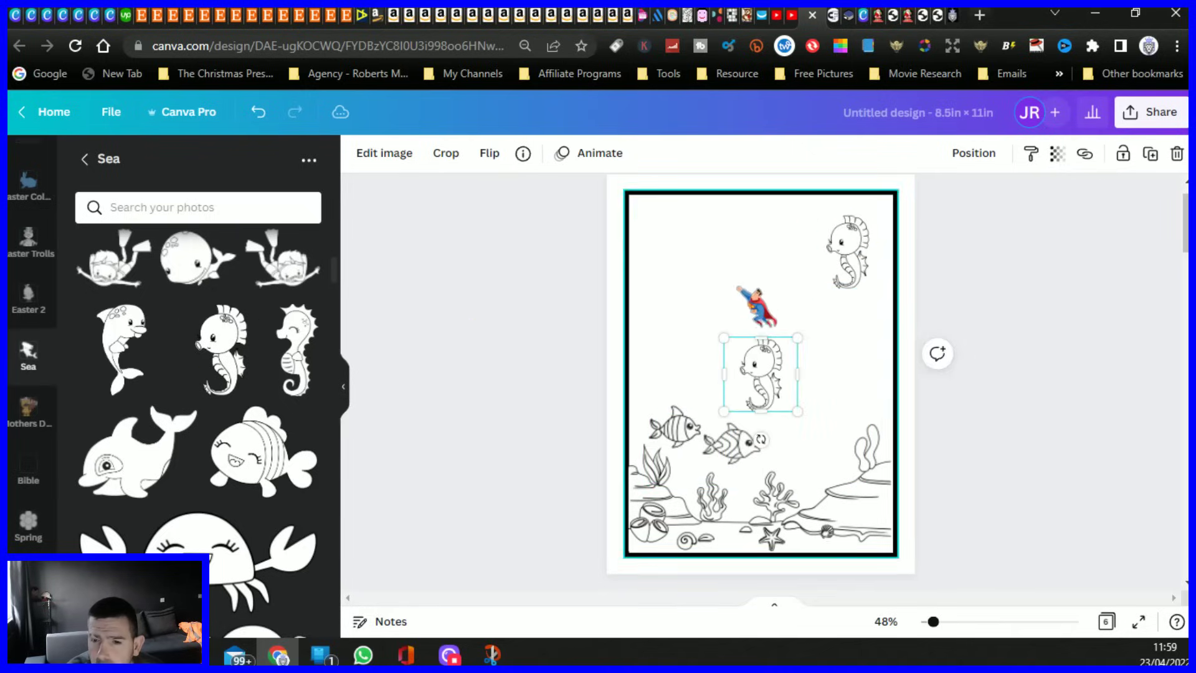
click(490, 152)
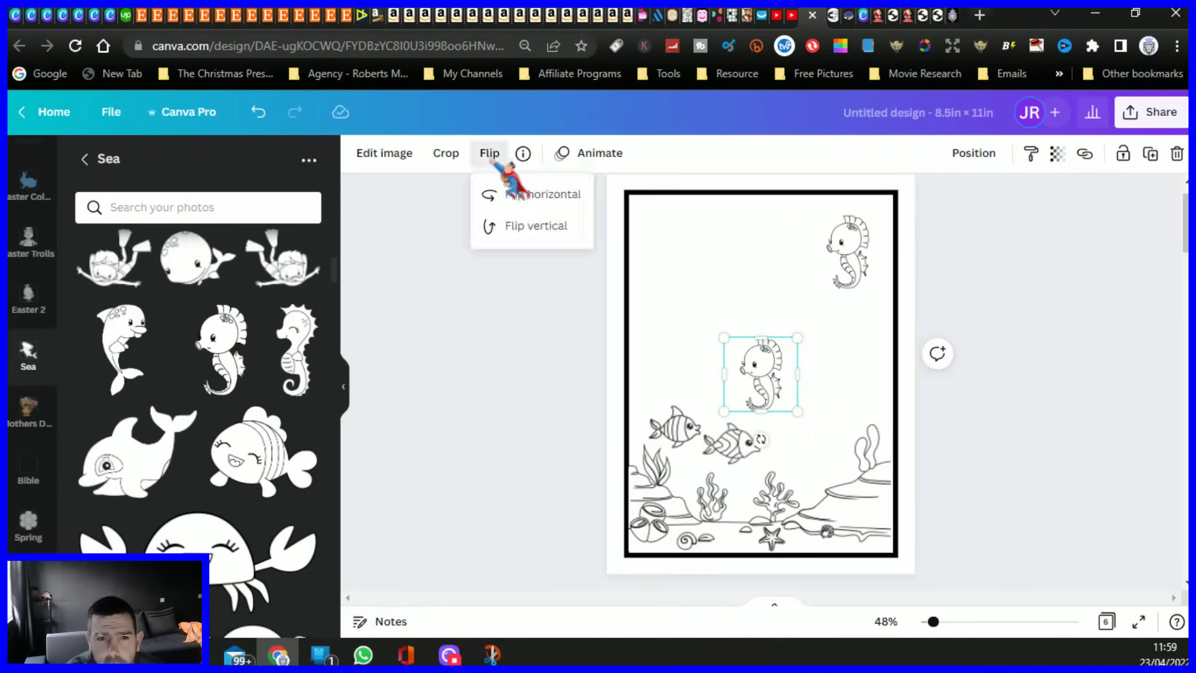
click(535, 195)
drag(763, 396, 759, 337)
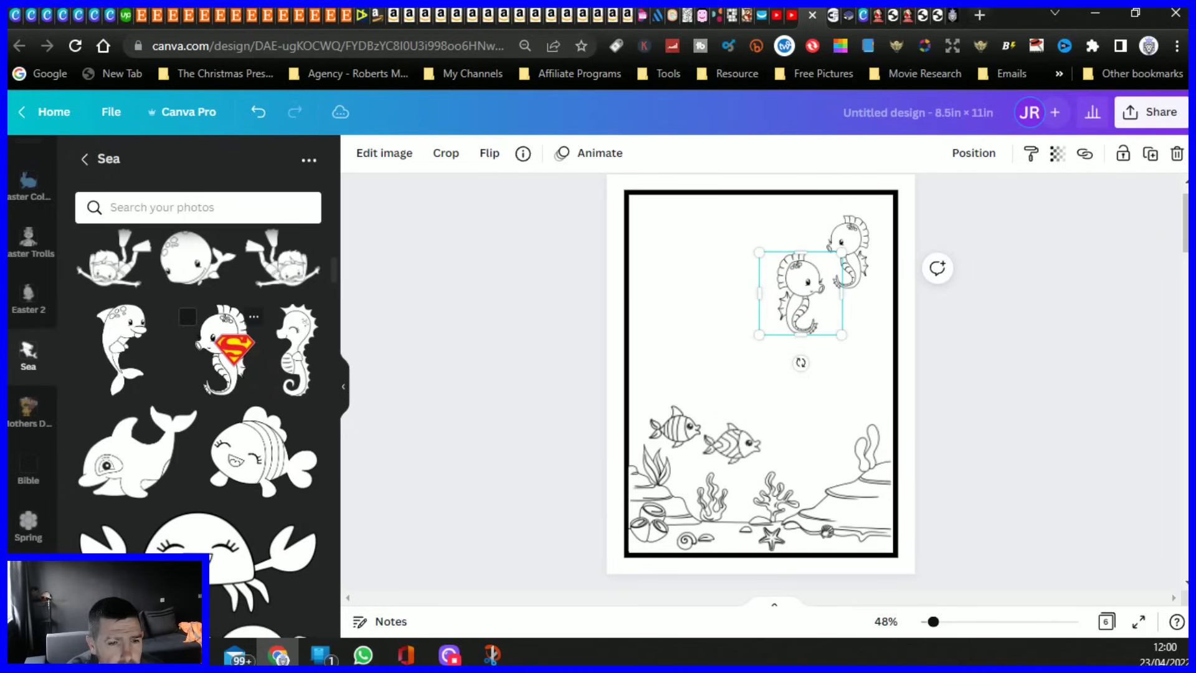
- Add the striped angelfish with closed eyes, shrink it, and place it at the border's right side with only its front half showing
scroll(199, 361, up, 5)
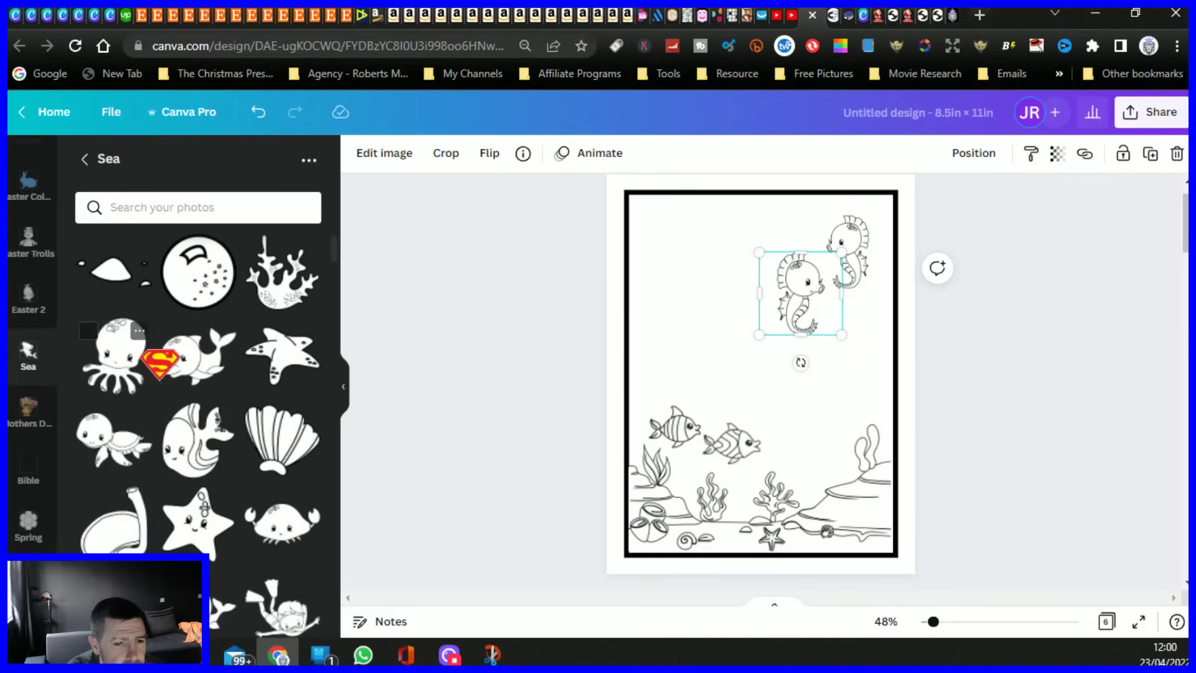
scroll(231, 343, down, 12)
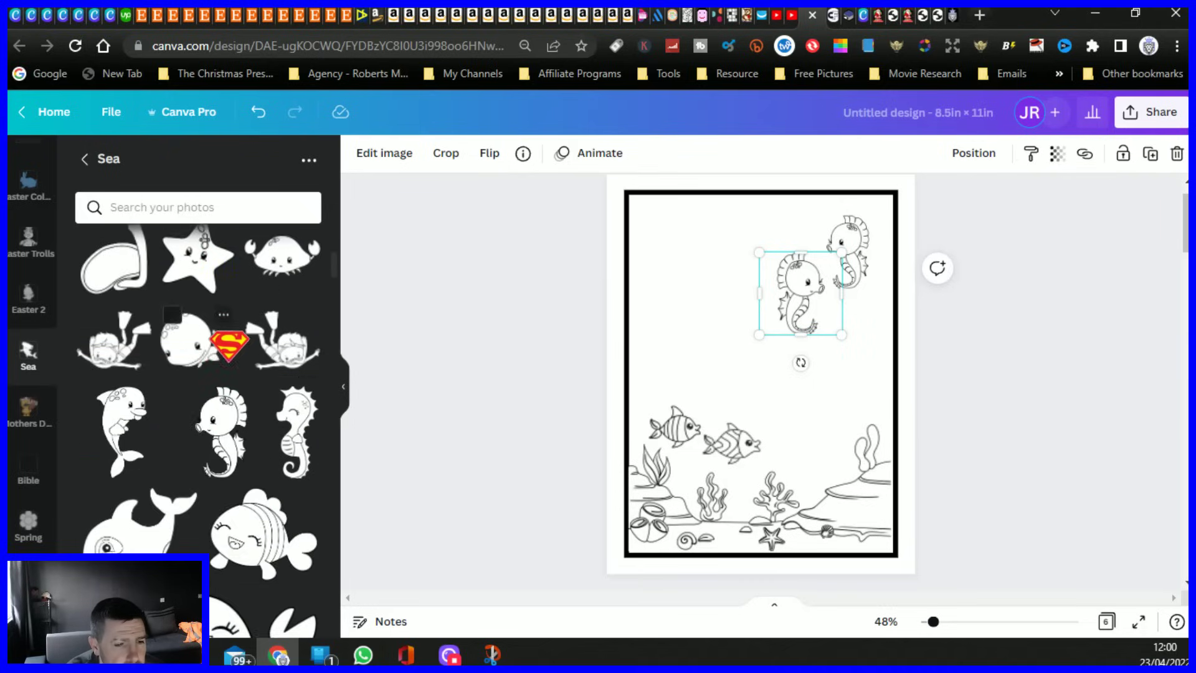
scroll(227, 346, down, 10)
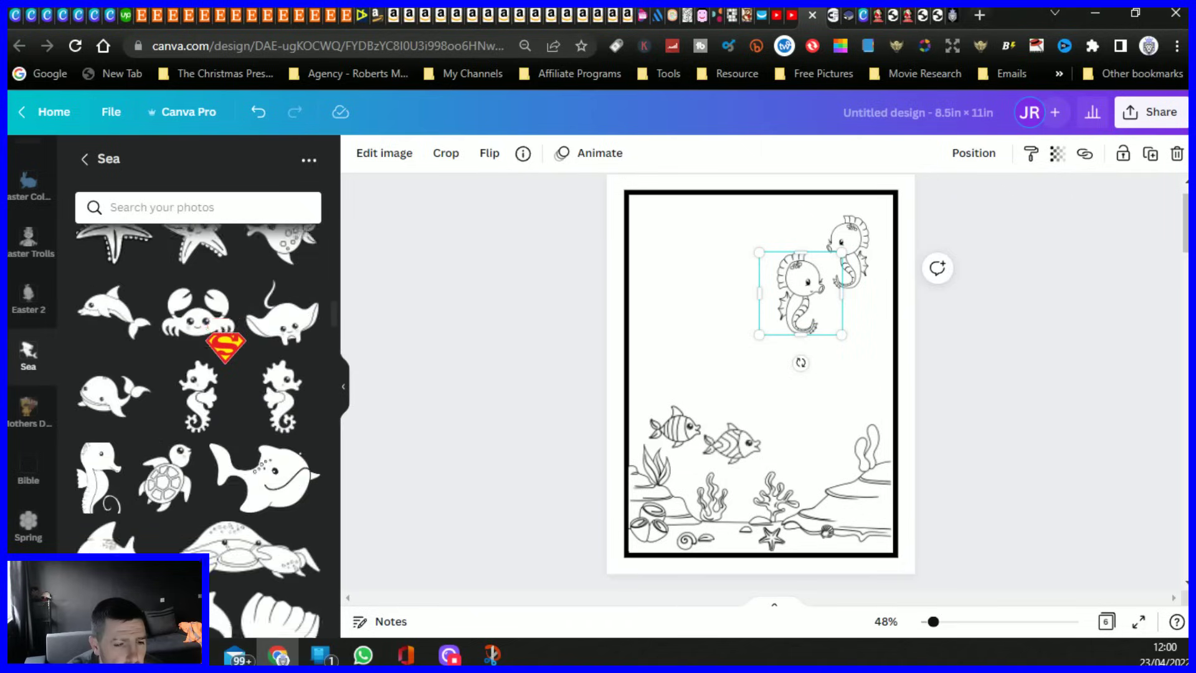
scroll(127, 346, down, 5)
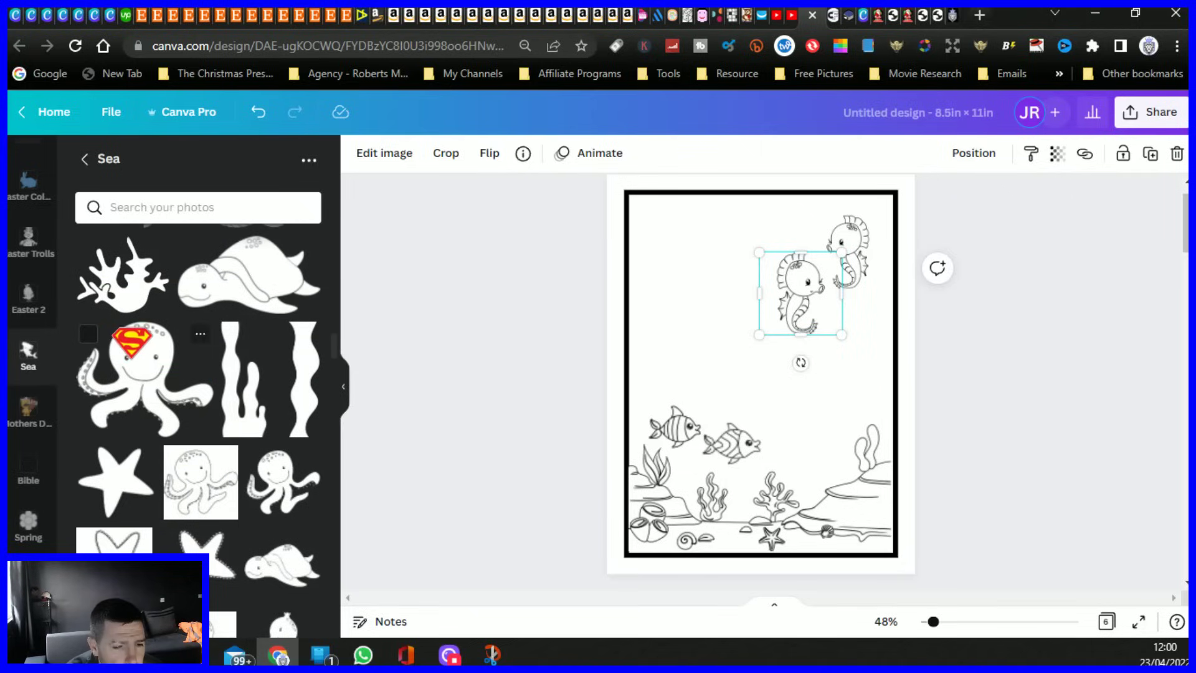
scroll(149, 386, down, 10)
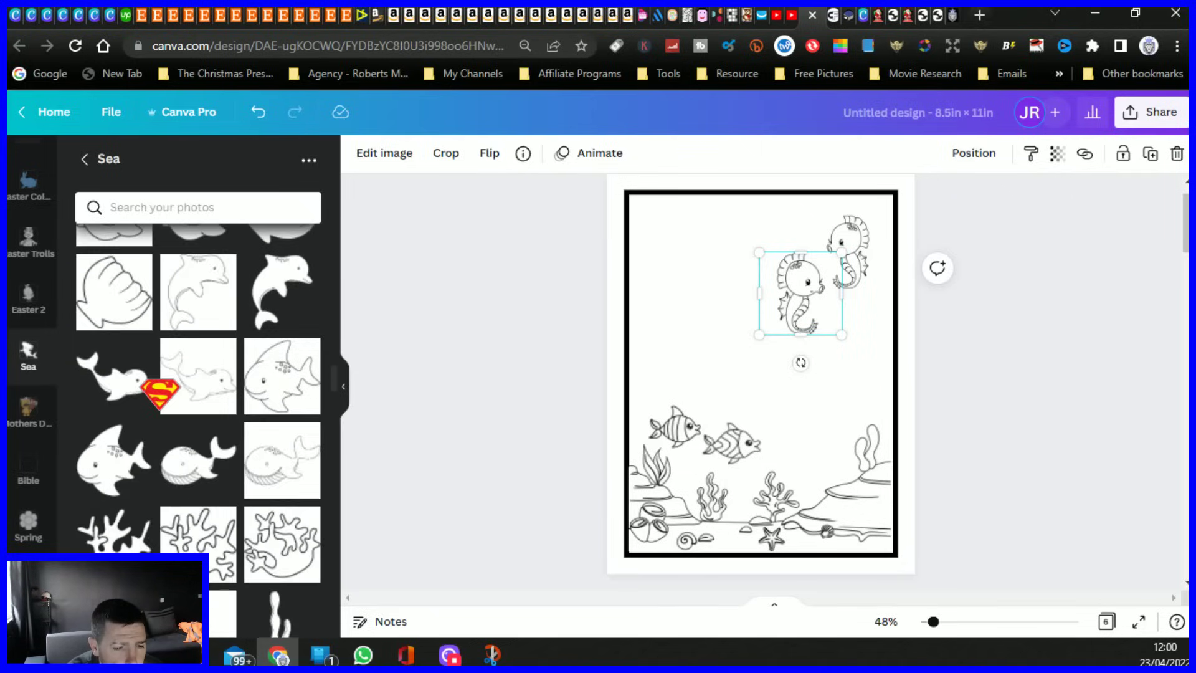
scroll(153, 389, down, 10)
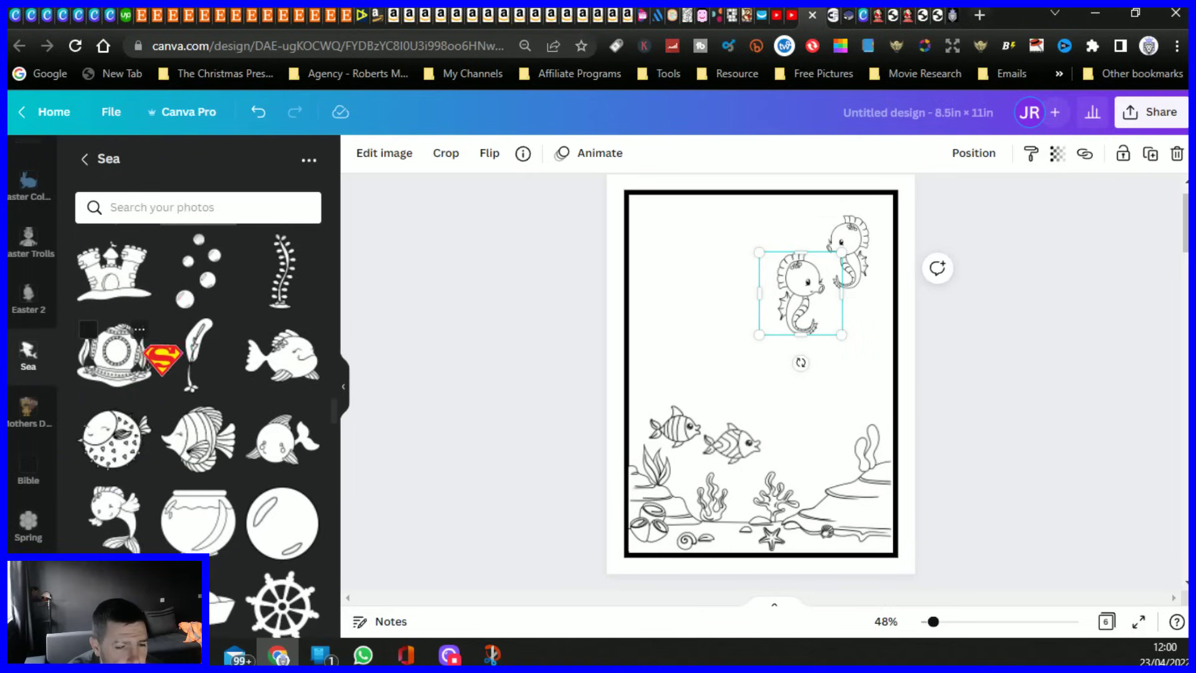
scroll(207, 369, down, 3)
scroll(198, 353, up, 1)
click(198, 352)
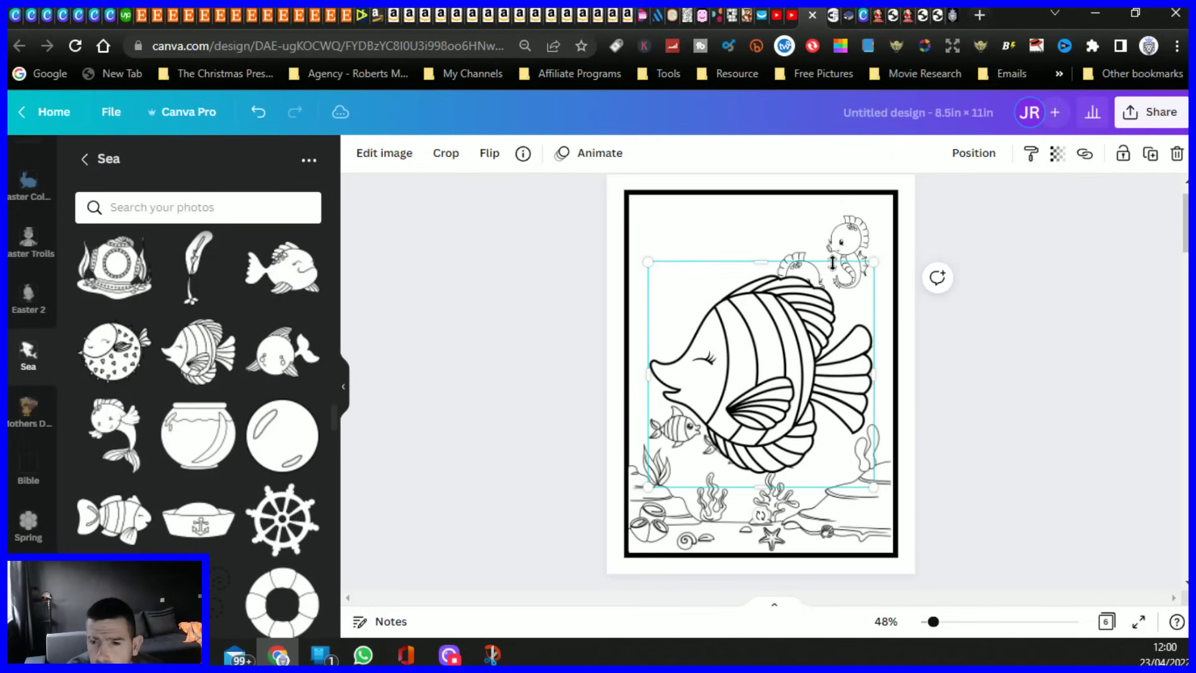
drag(866, 257, 716, 349)
drag(701, 445, 892, 351)
click(459, 342)
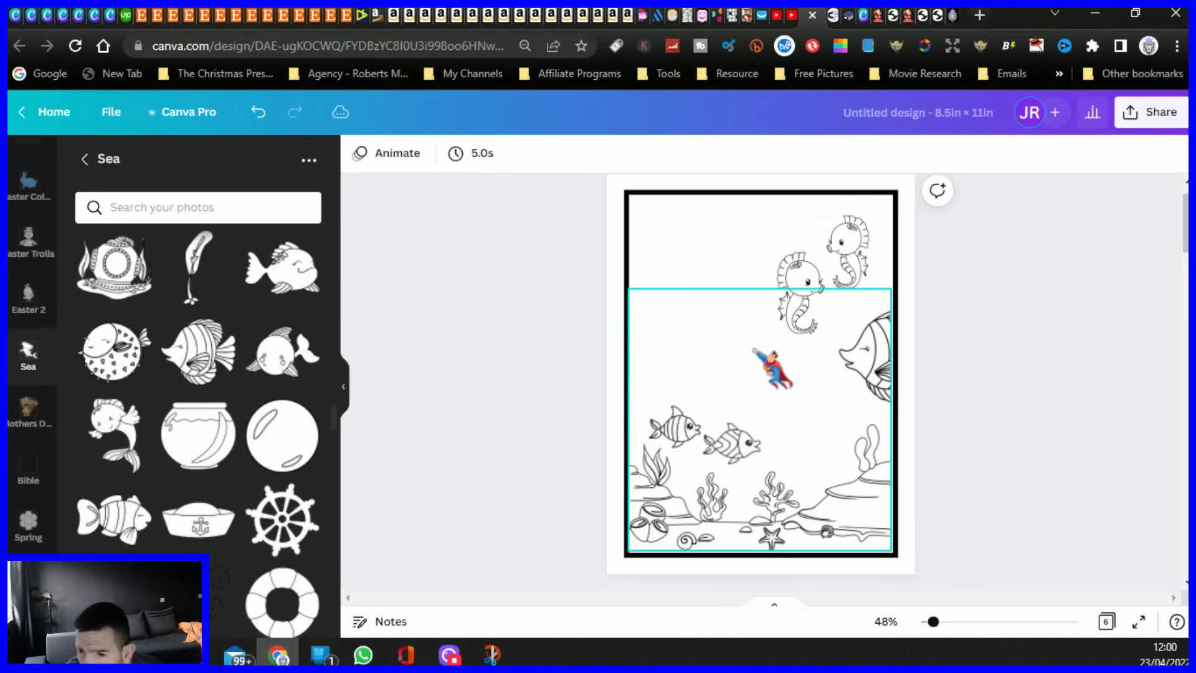
- Nudge the half-visible angelfish against the border's right side and send it one layer backwards
drag(862, 354, 867, 356)
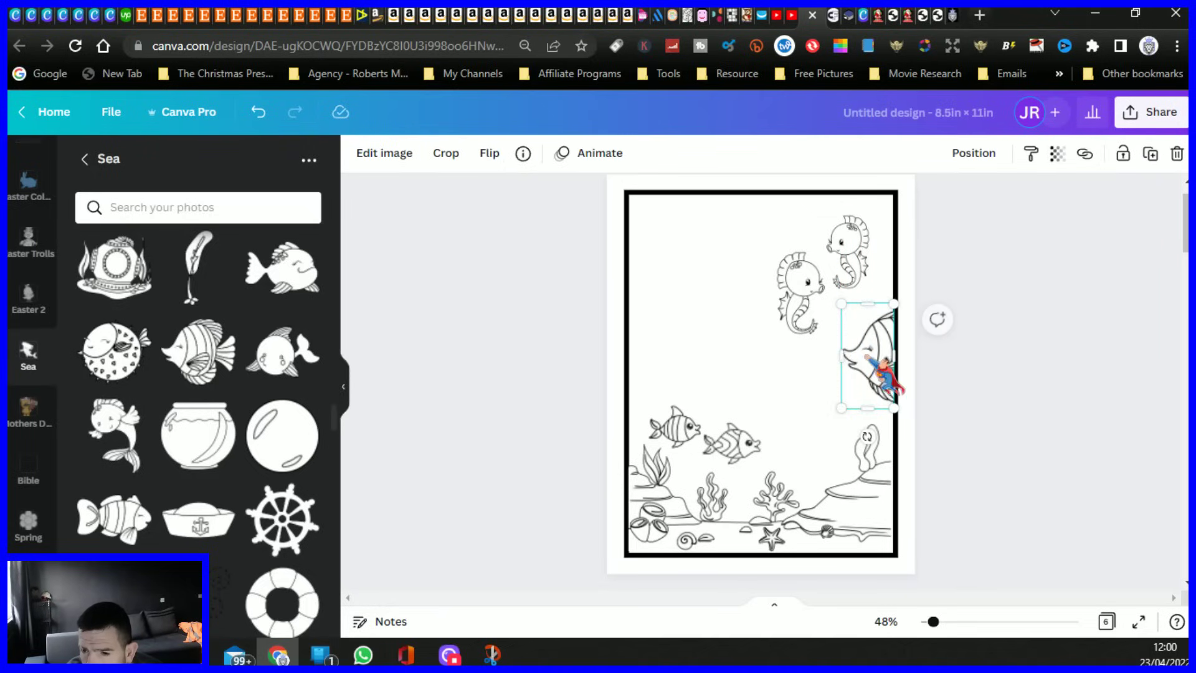
click(982, 153)
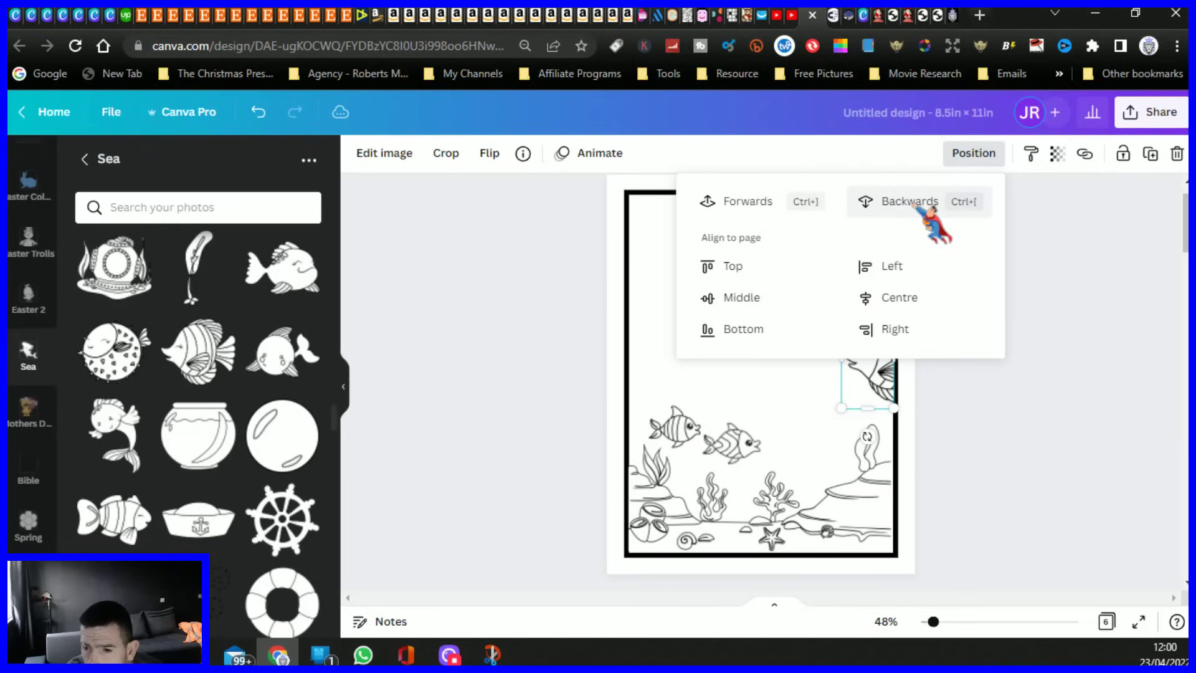
click(914, 204)
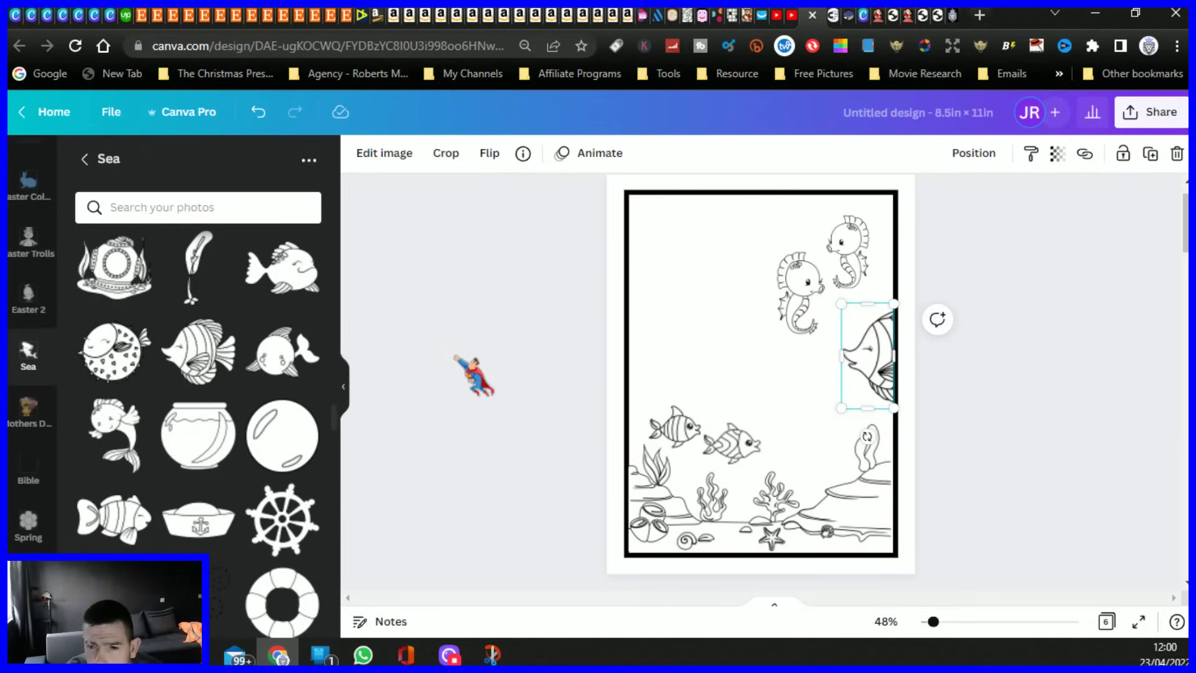
click(517, 310)
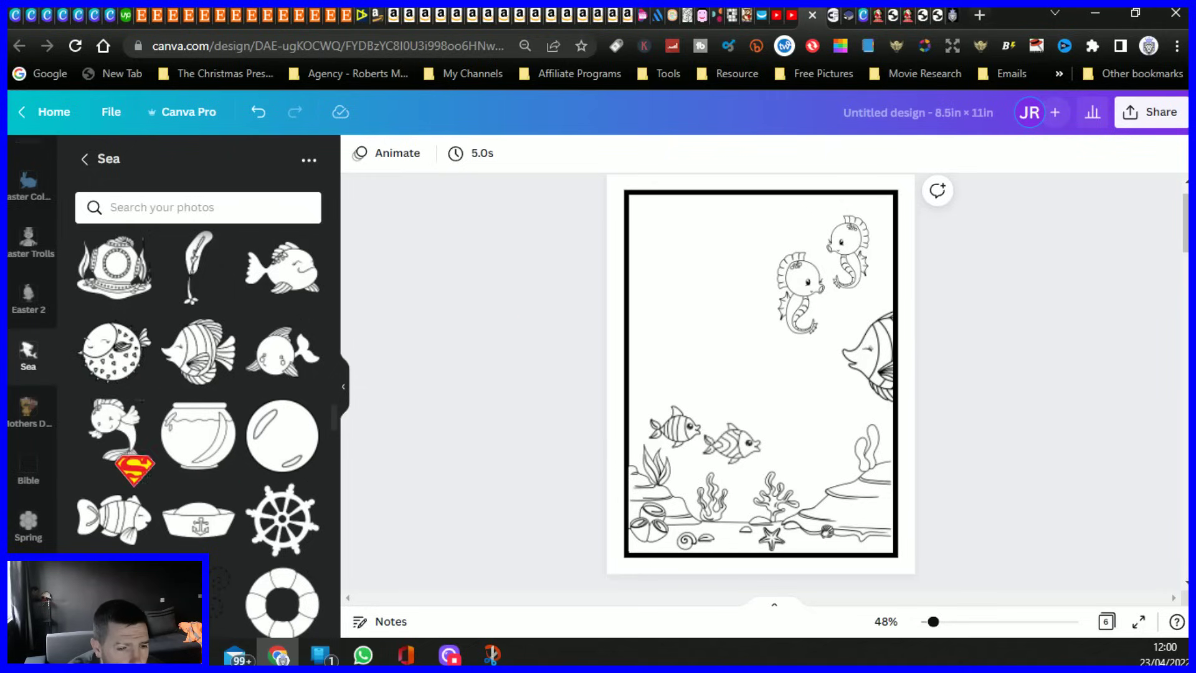
- Add the striped fish with the rounded tail, shrink it, and place it at the border's left side with only its front half showing
scroll(192, 384, down, 1)
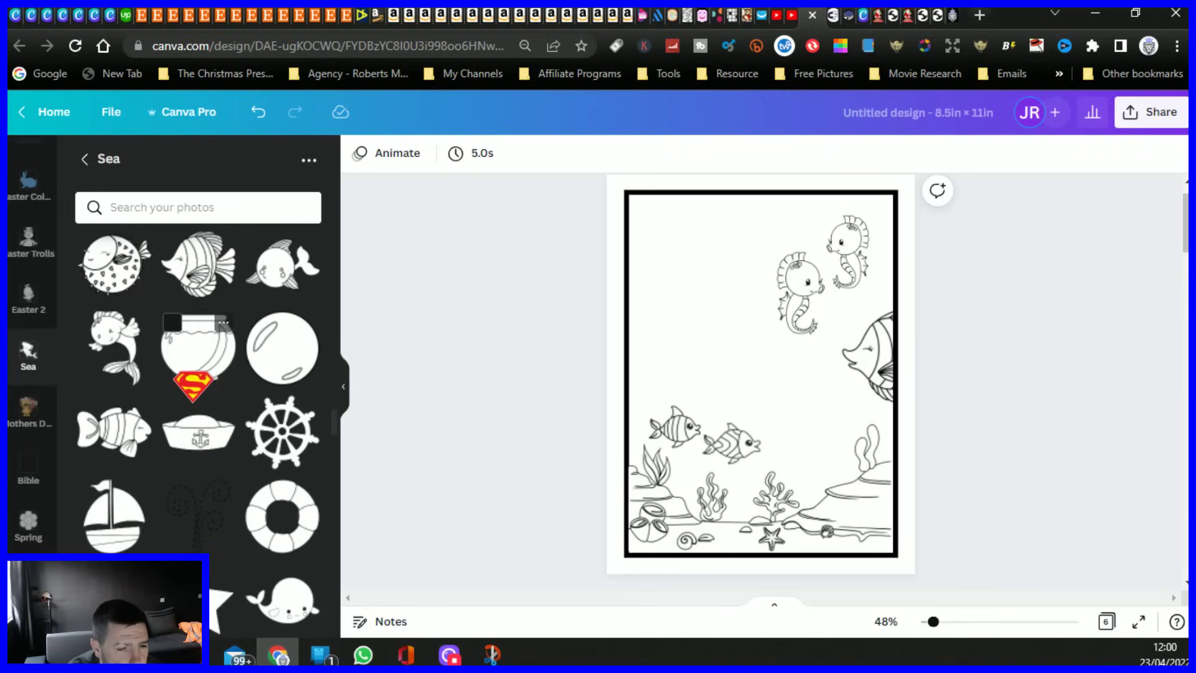
scroll(191, 384, down, 2)
drag(112, 254, 616, 404)
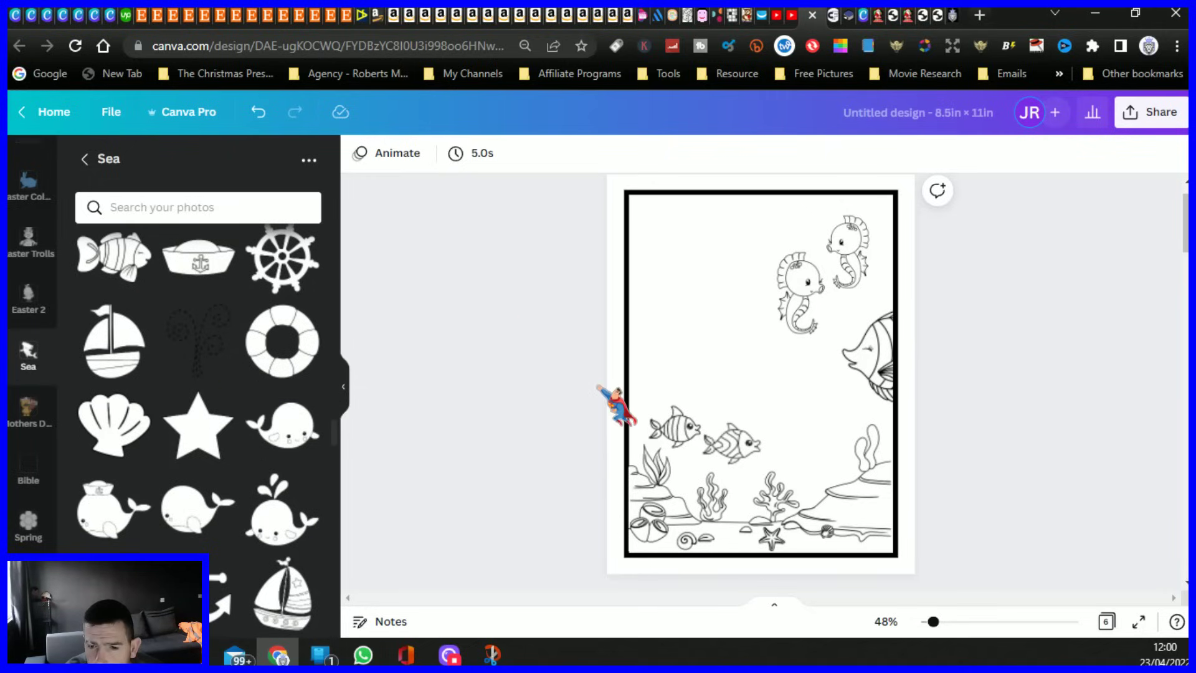
click(114, 255)
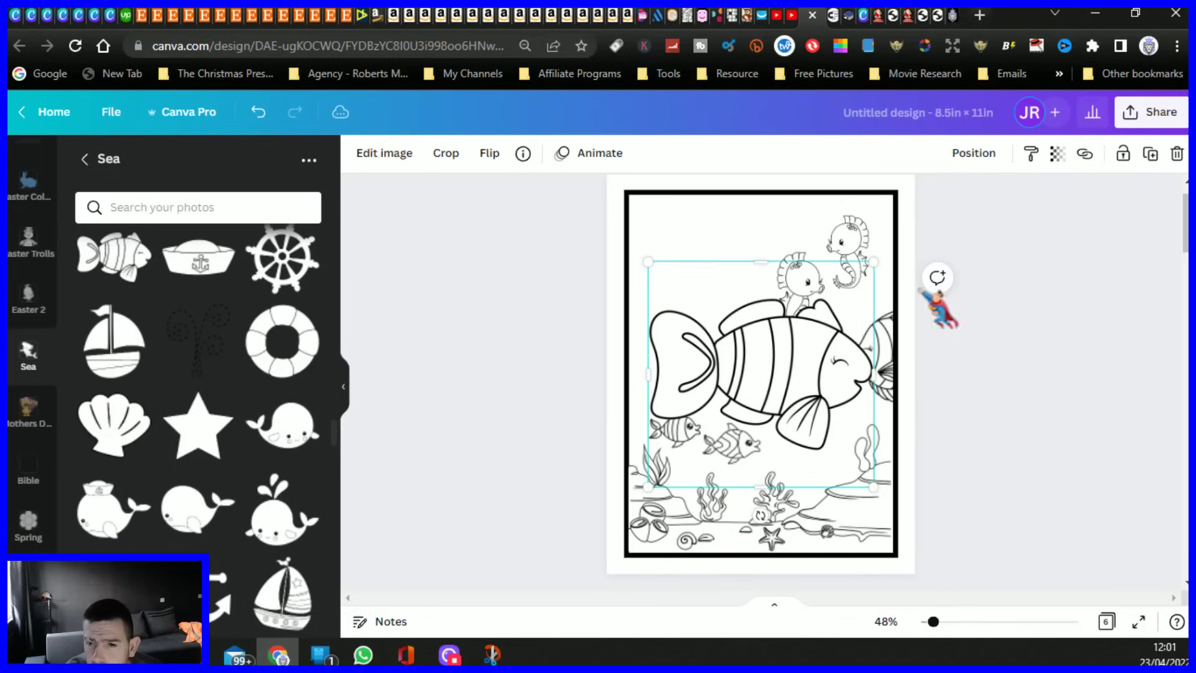
drag(880, 262, 722, 361)
drag(715, 454, 647, 325)
drag(583, 304, 631, 310)
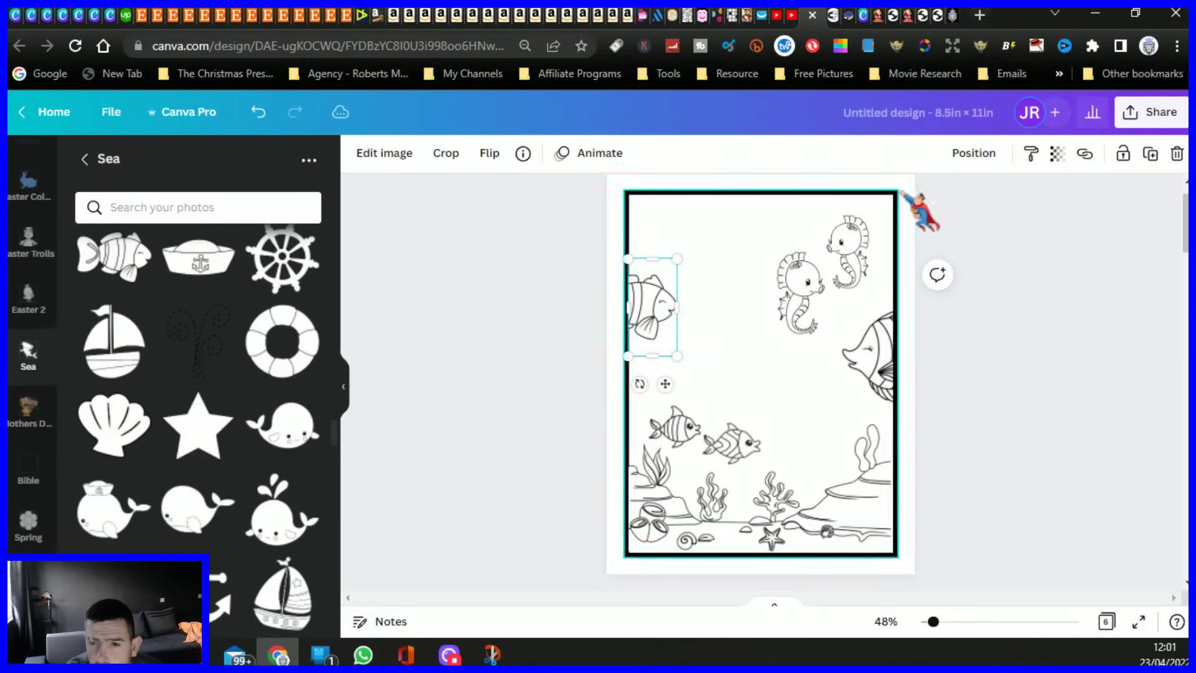
- Move the two facing seahorses closer to the border's upper-right corner
click(976, 154)
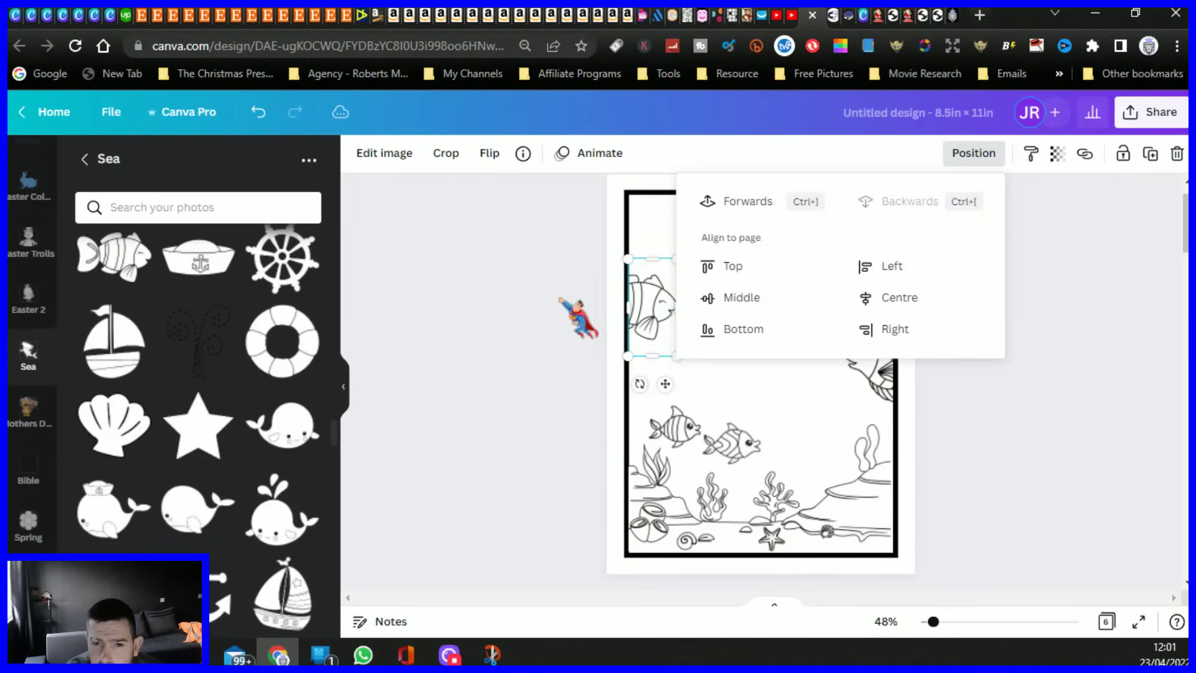
click(564, 324)
drag(778, 436, 215, 387)
- Look through the Sea folder's images for another fish that suits the empty middle of the page
scroll(185, 429, down, 2)
scroll(195, 422, down, 6)
scroll(194, 425, down, 3)
scroll(214, 387, down, 1)
scroll(215, 387, down, 10)
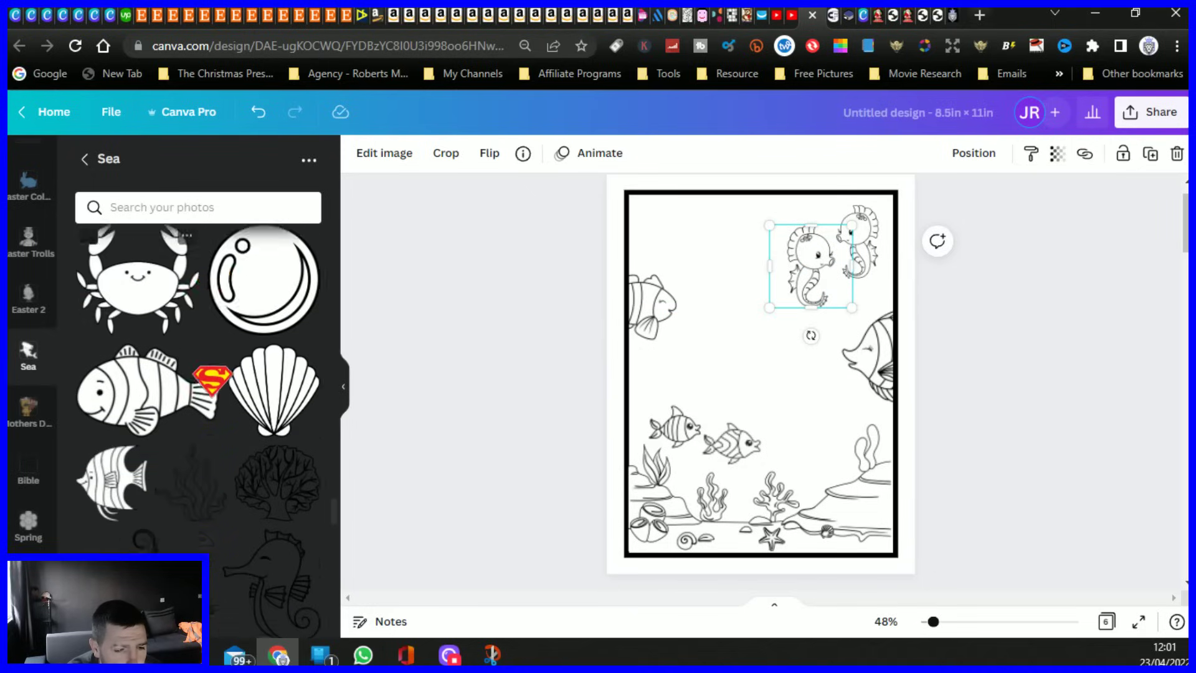
scroll(212, 380, down, 5)
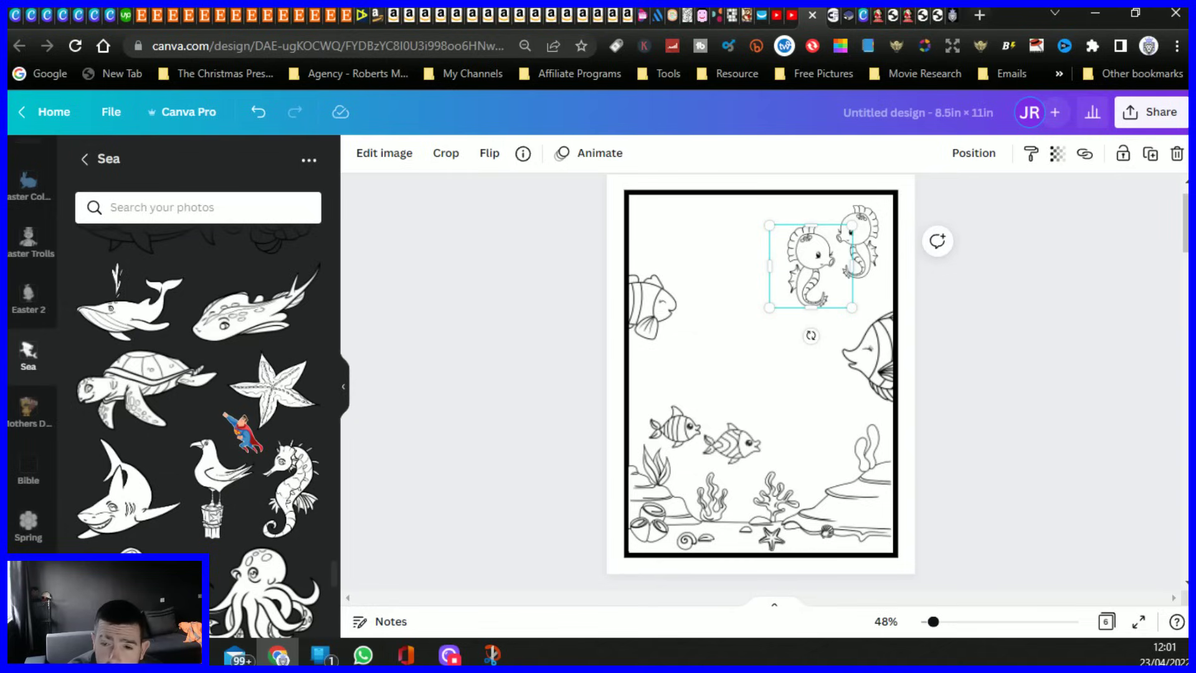
drag(251, 425, 165, 396)
scroll(158, 442, down, 3)
scroll(168, 392, down, 8)
drag(156, 541, 184, 485)
scroll(139, 499, up, 6)
scroll(112, 500, down, 4)
scroll(126, 512, down, 1)
scroll(131, 494, up, 3)
scroll(168, 487, up, 2)
scroll(177, 482, down, 5)
scroll(167, 484, up, 5)
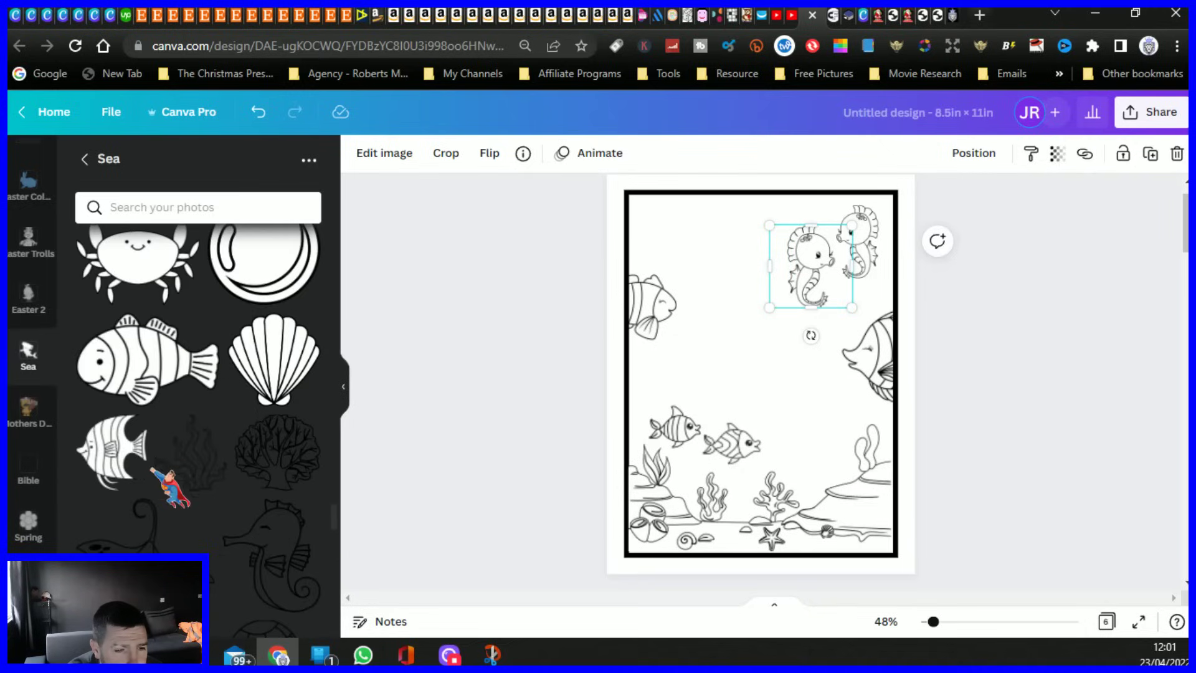
- Add the bold-striped smiling fish, shrink it, and place it in the middle of the page above the two small fish
click(130, 538)
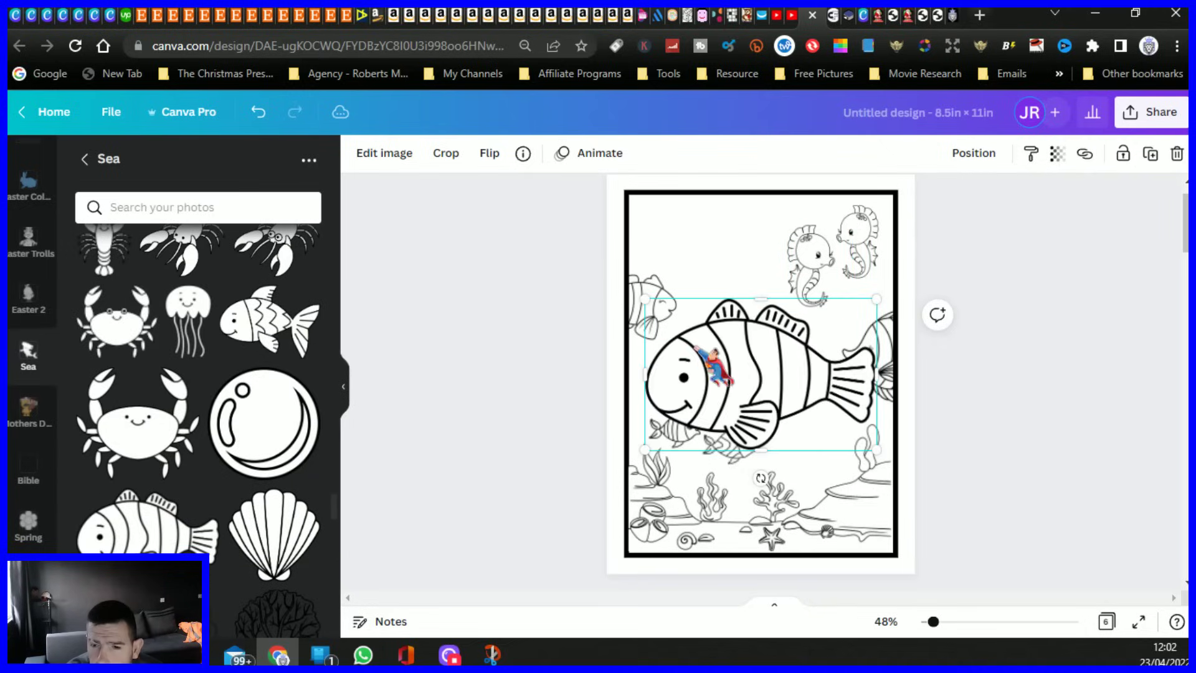
drag(828, 317, 765, 358)
drag(716, 427, 748, 391)
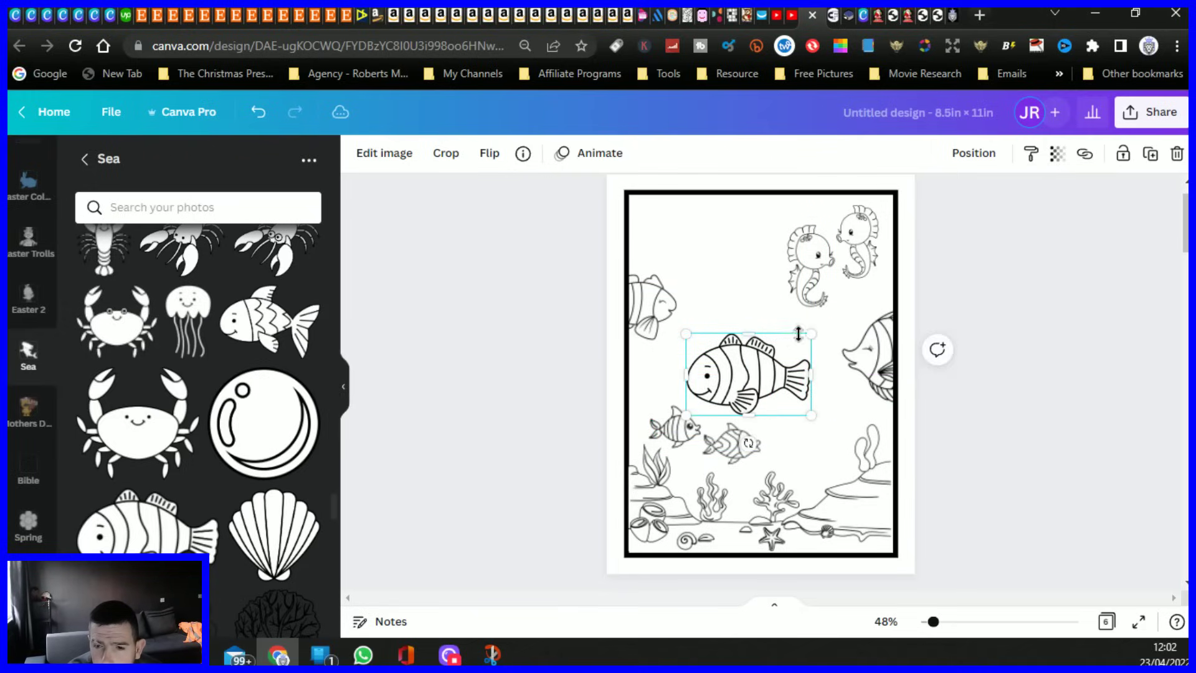
drag(791, 339, 777, 354)
drag(760, 400, 769, 398)
- Add the smiling fish with the zigzag scales, flip it horizontally, and shrink it
scroll(187, 380, up, 3)
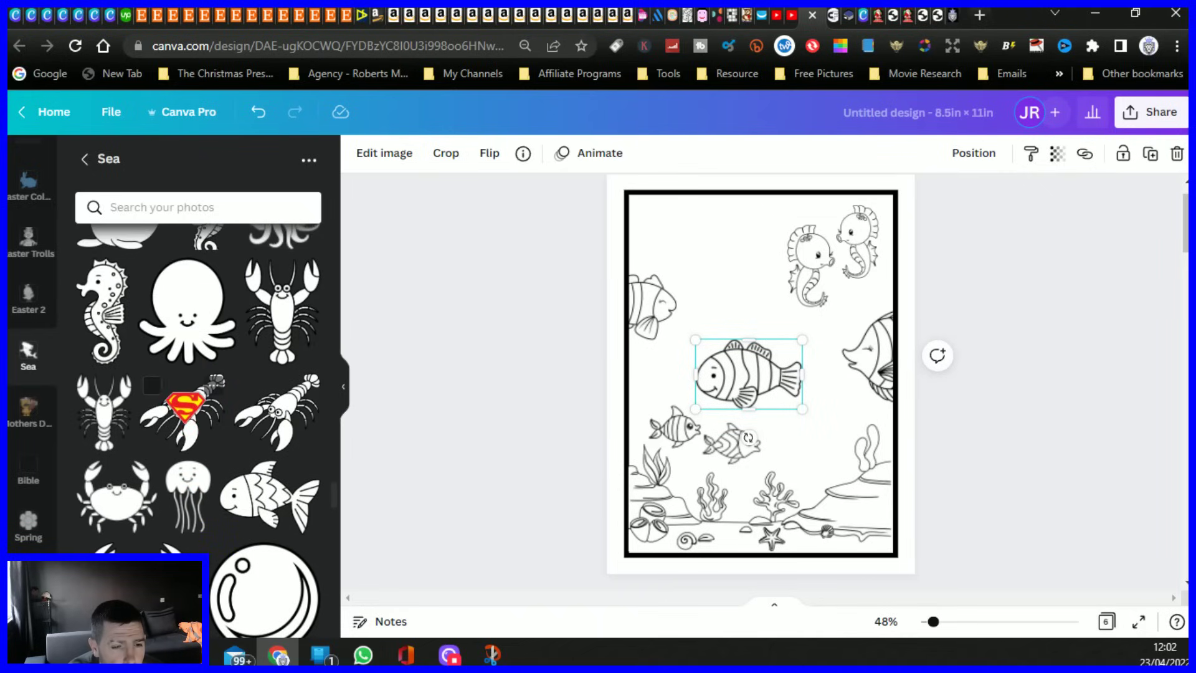
scroll(186, 424, up, 3)
scroll(181, 419, down, 3)
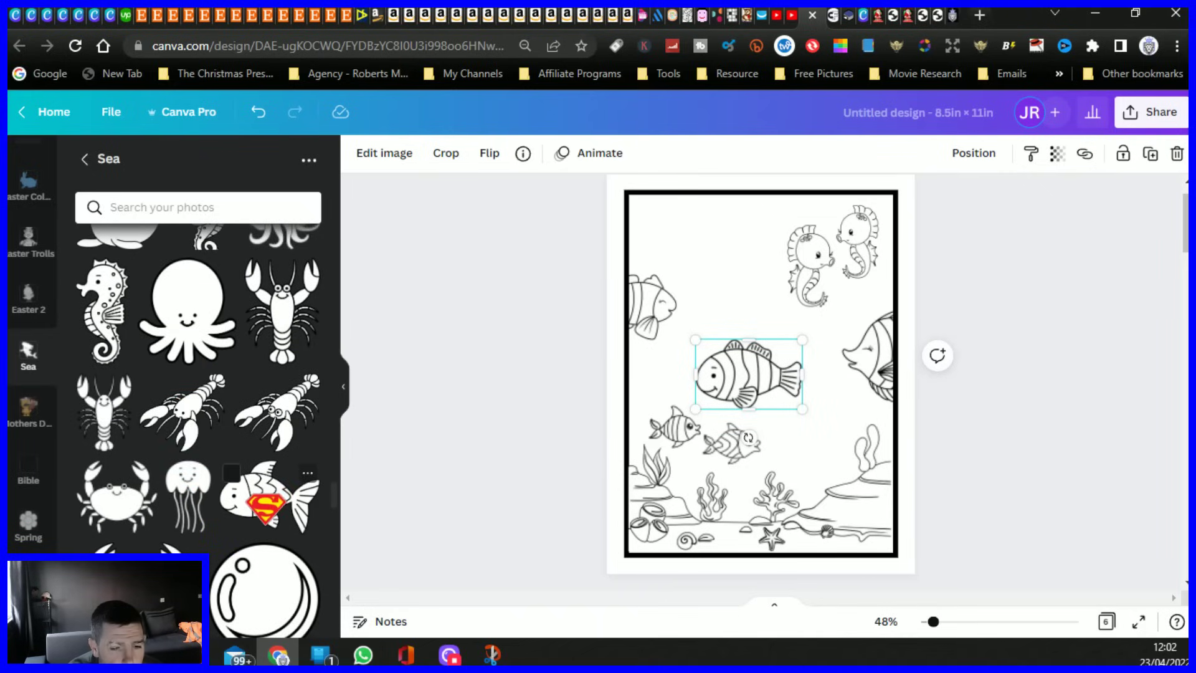
click(256, 498)
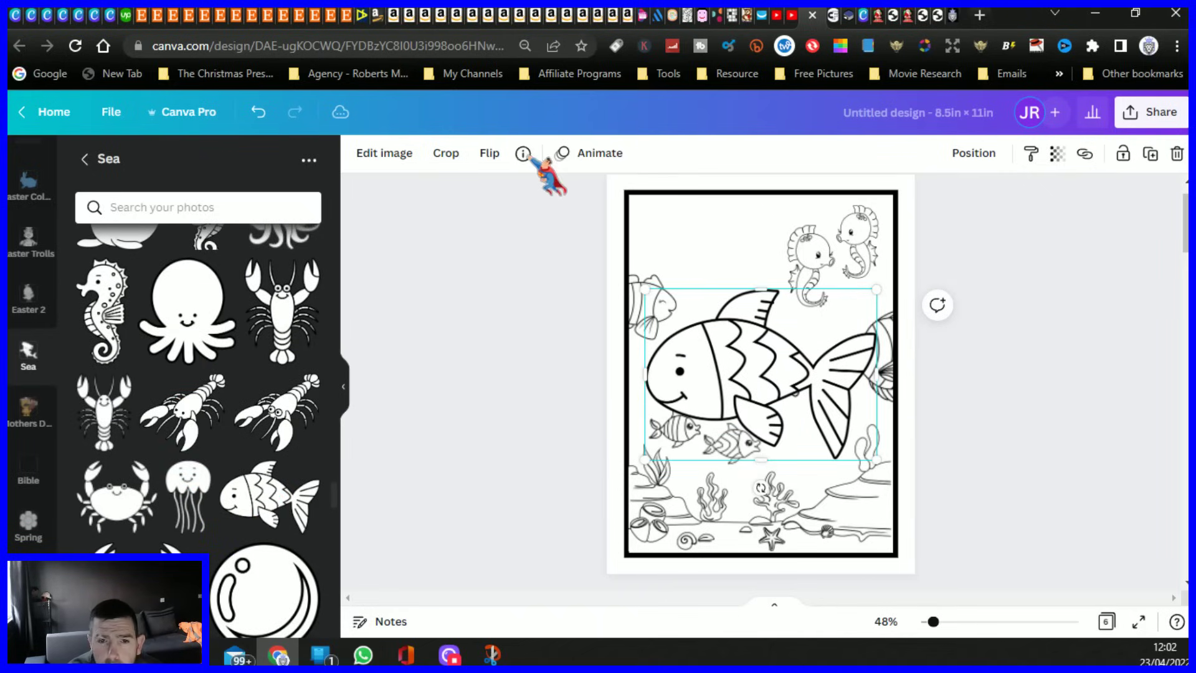
click(491, 156)
click(528, 196)
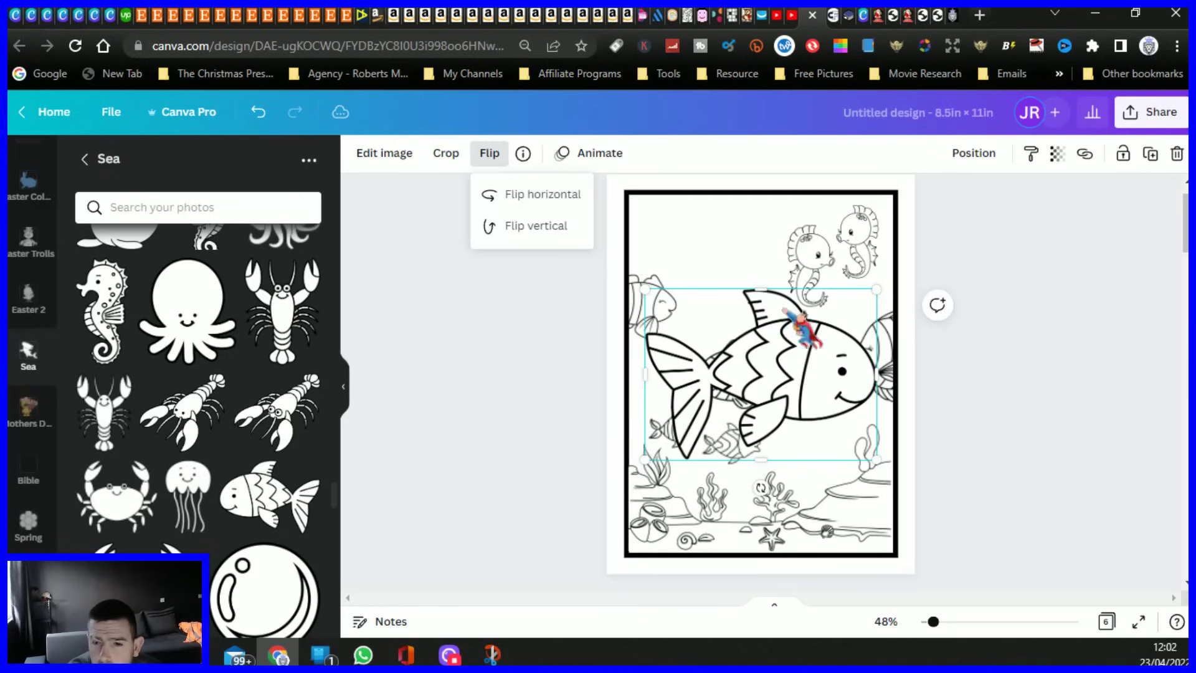
drag(877, 287, 793, 342)
- Place the bold-striped fish at the upper left of the page and the zigzag-scaled fish in the middle
drag(747, 390, 730, 265)
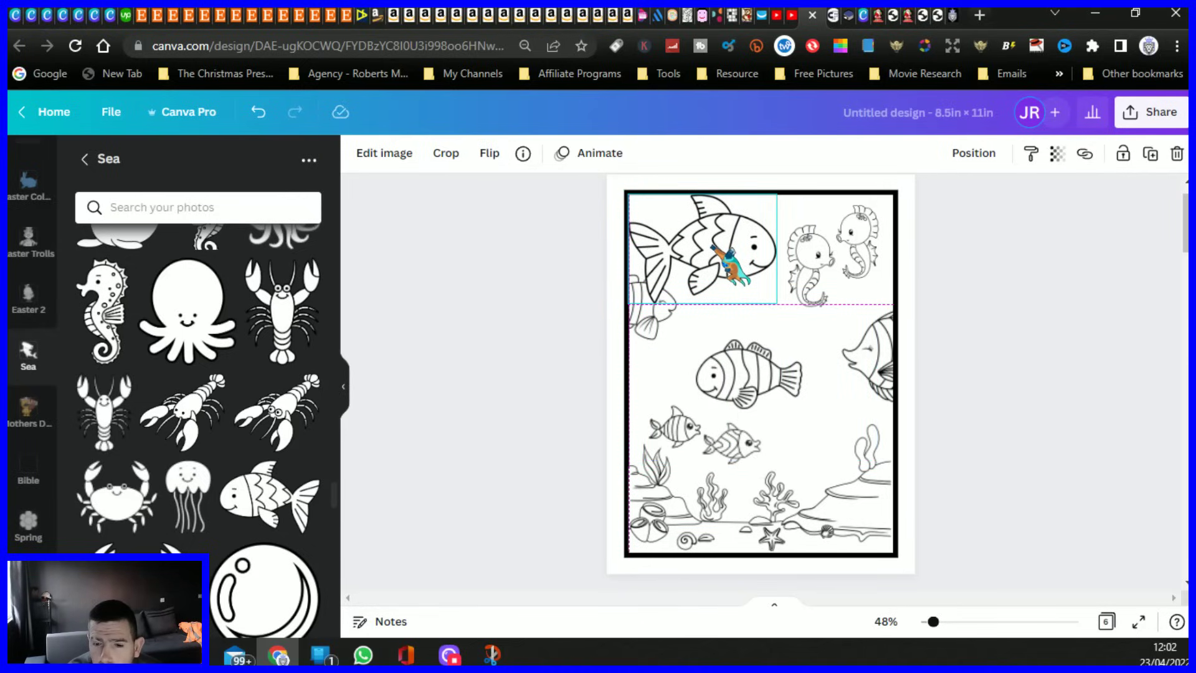
drag(729, 265, 778, 458)
drag(750, 393, 720, 259)
drag(797, 443, 778, 362)
click(507, 327)
- Lower the two small striped fish towards the seabed and centre the zigzag-scaled fish in the space above them
drag(738, 447, 738, 471)
drag(682, 432, 680, 440)
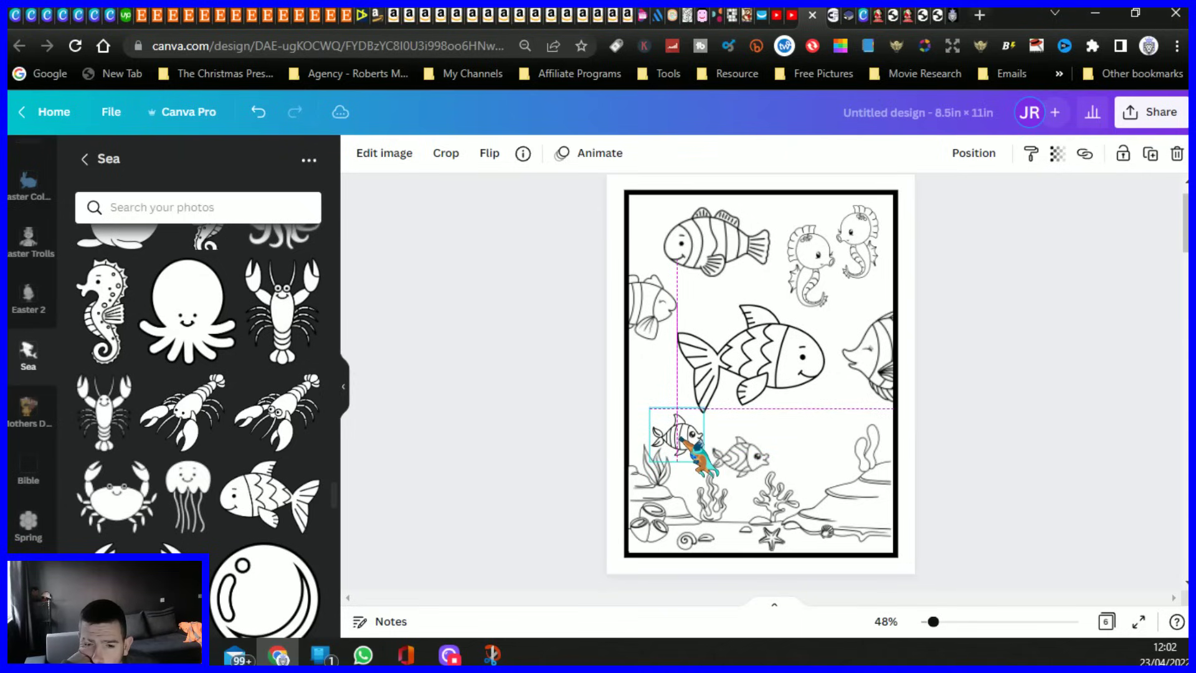
drag(741, 389, 757, 367)
click(531, 291)
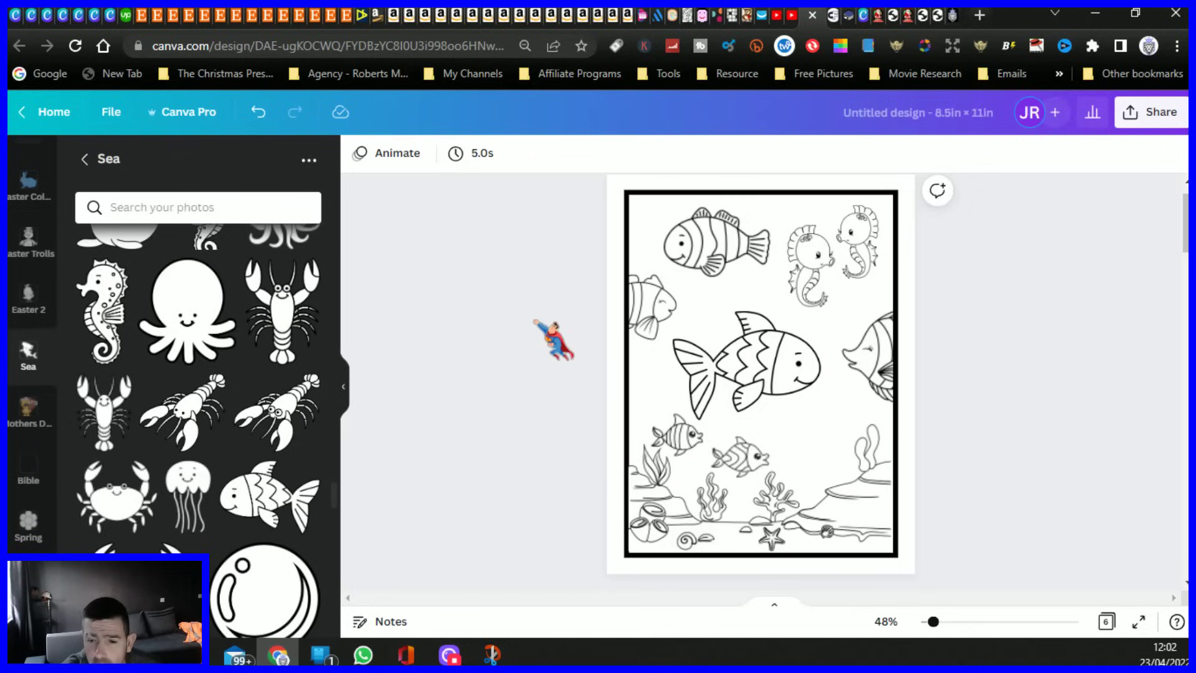
- Add the curly-armed octopus to the next bordered page, enlarge it, and crop it into the lower-right corner against the border's inner edges
scroll(534, 322, down, 5)
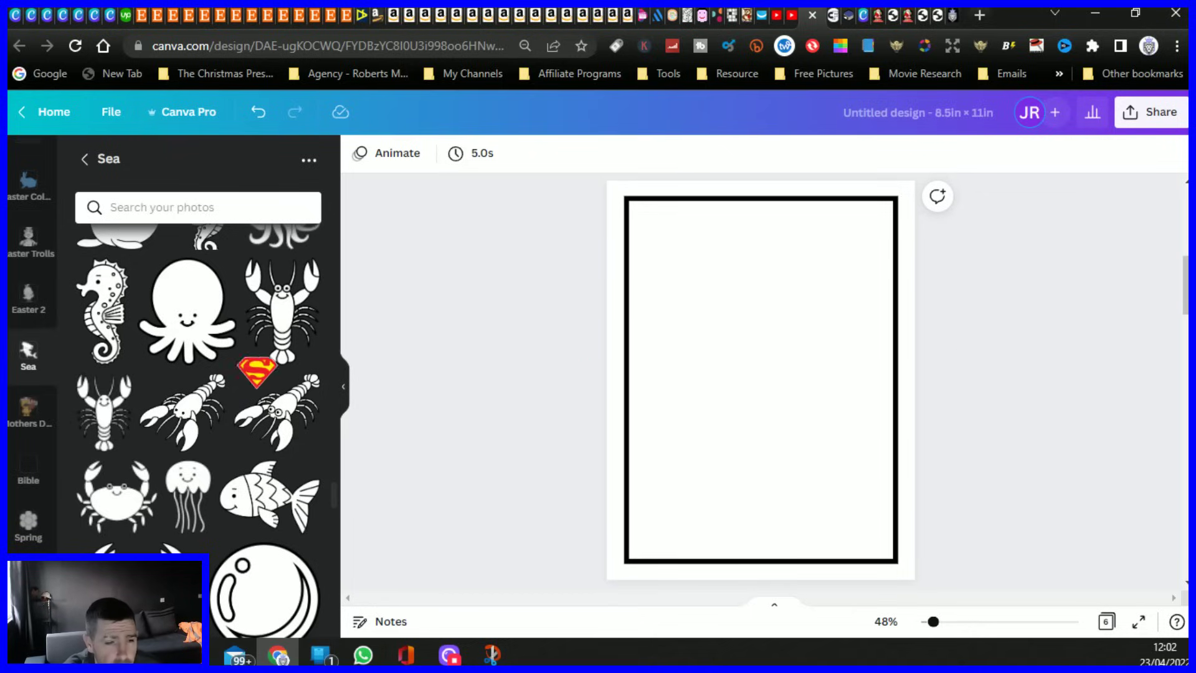
scroll(218, 432, down, 5)
scroll(223, 426, down, 5)
scroll(227, 421, up, 2)
click(258, 385)
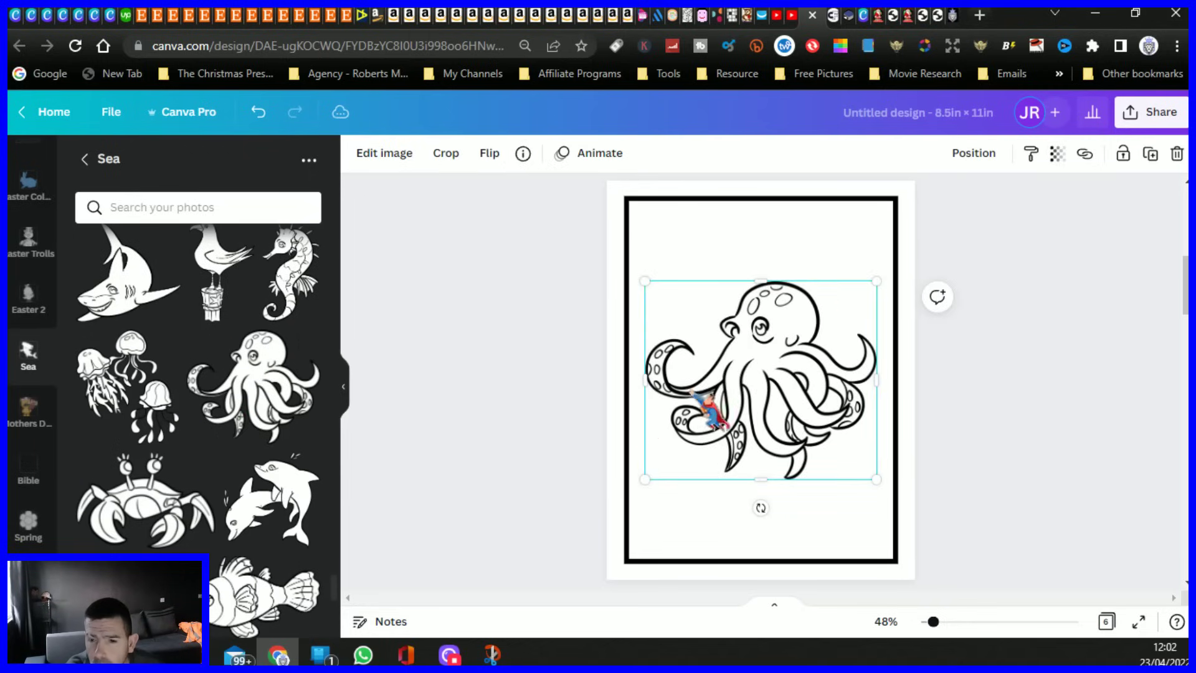
drag(875, 281, 913, 257)
drag(769, 381, 819, 452)
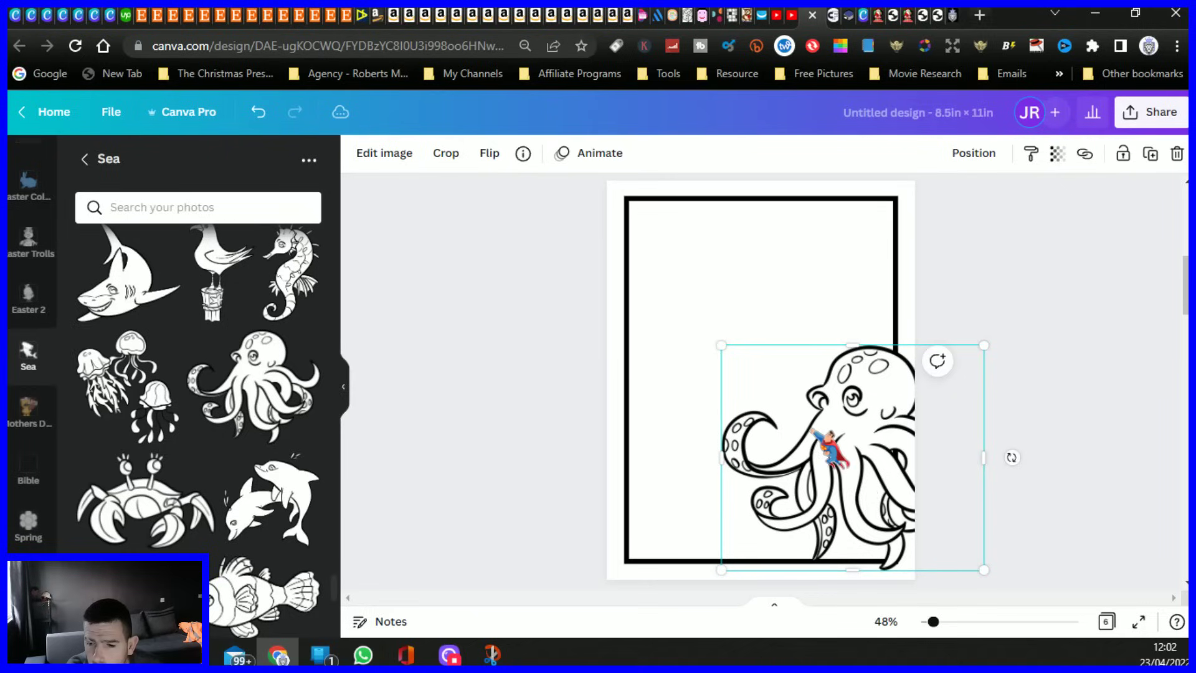
drag(853, 569, 865, 559)
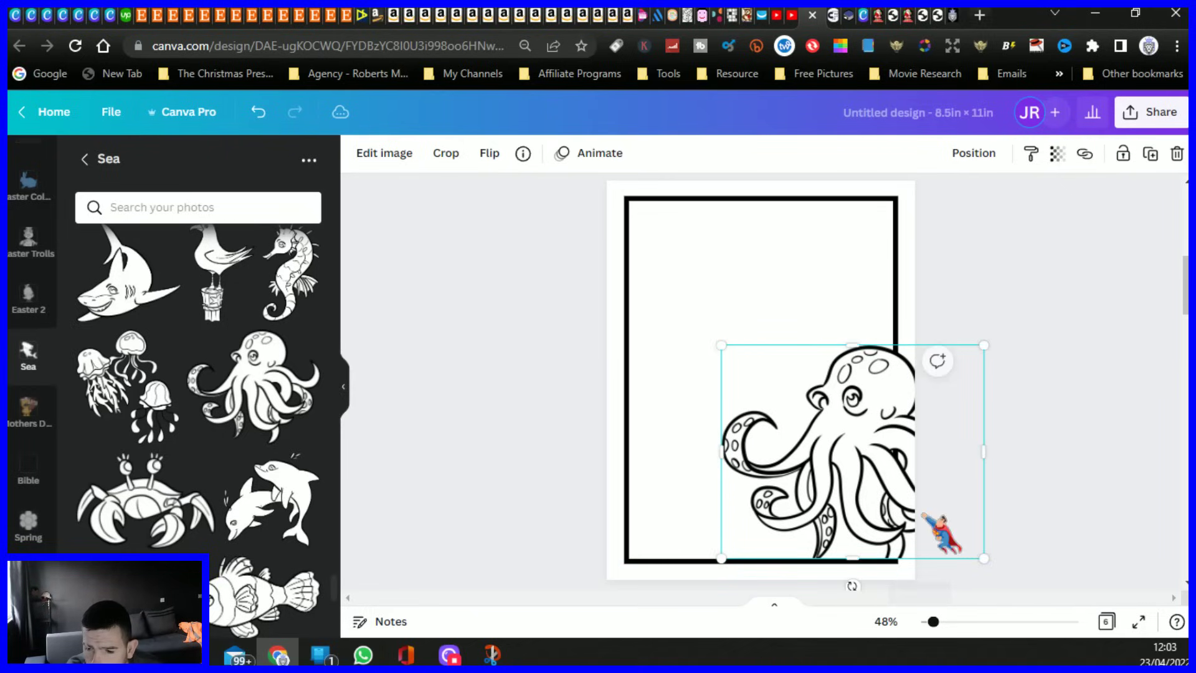
drag(963, 453, 896, 454)
click(453, 452)
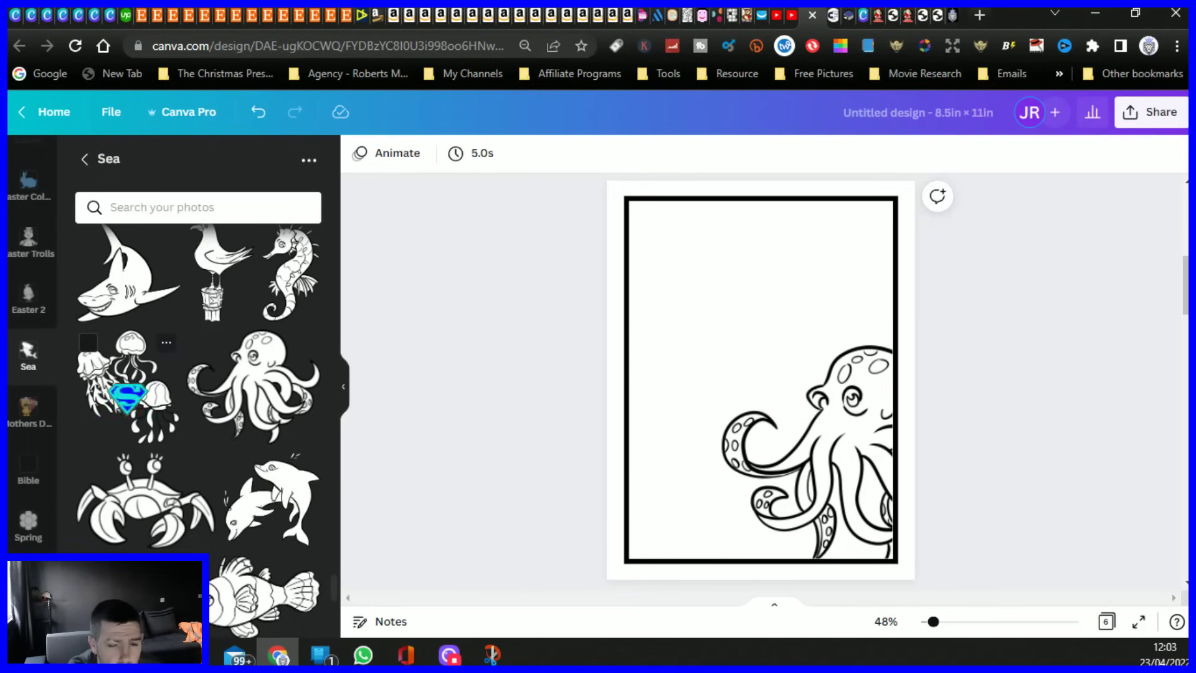
- Add the group of three jellyfish, shrink it, and place it in the border's upper-left corner
click(128, 396)
drag(872, 506, 828, 460)
drag(756, 347, 726, 320)
drag(823, 413, 802, 386)
click(487, 333)
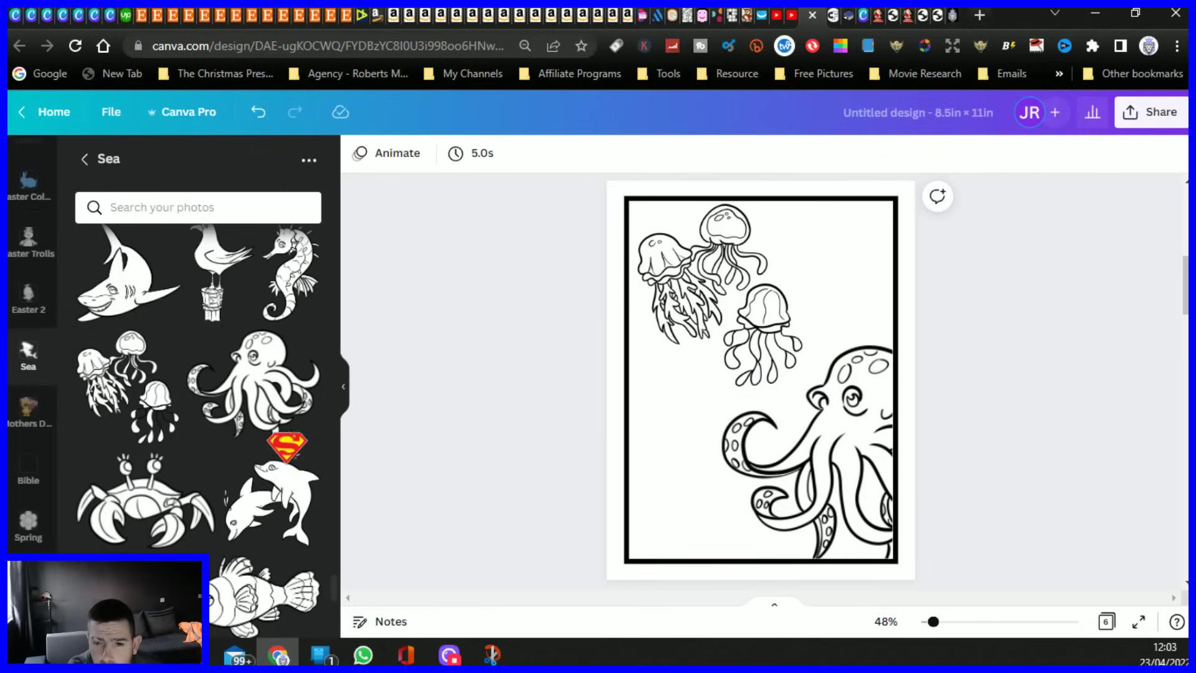
- Add the striped angelfish, shrink it to a small size, and place it left of the octopus's lower arms
scroll(167, 416, down, 1)
scroll(171, 330, down, 5)
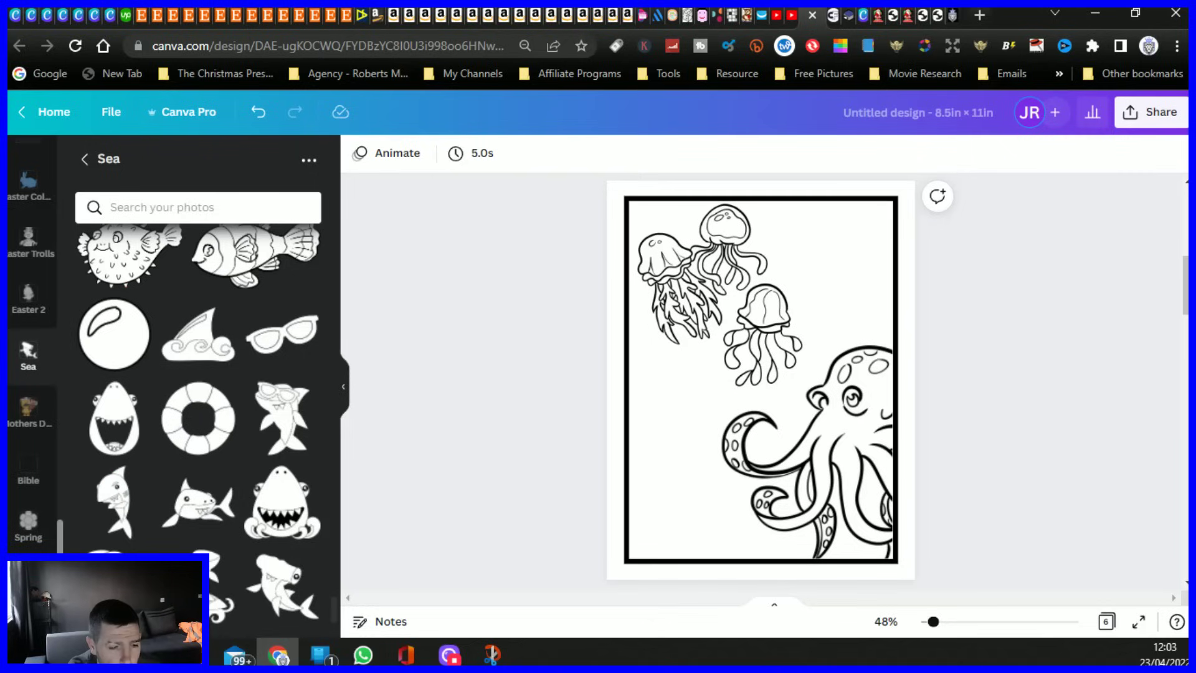
scroll(106, 539, down, 5)
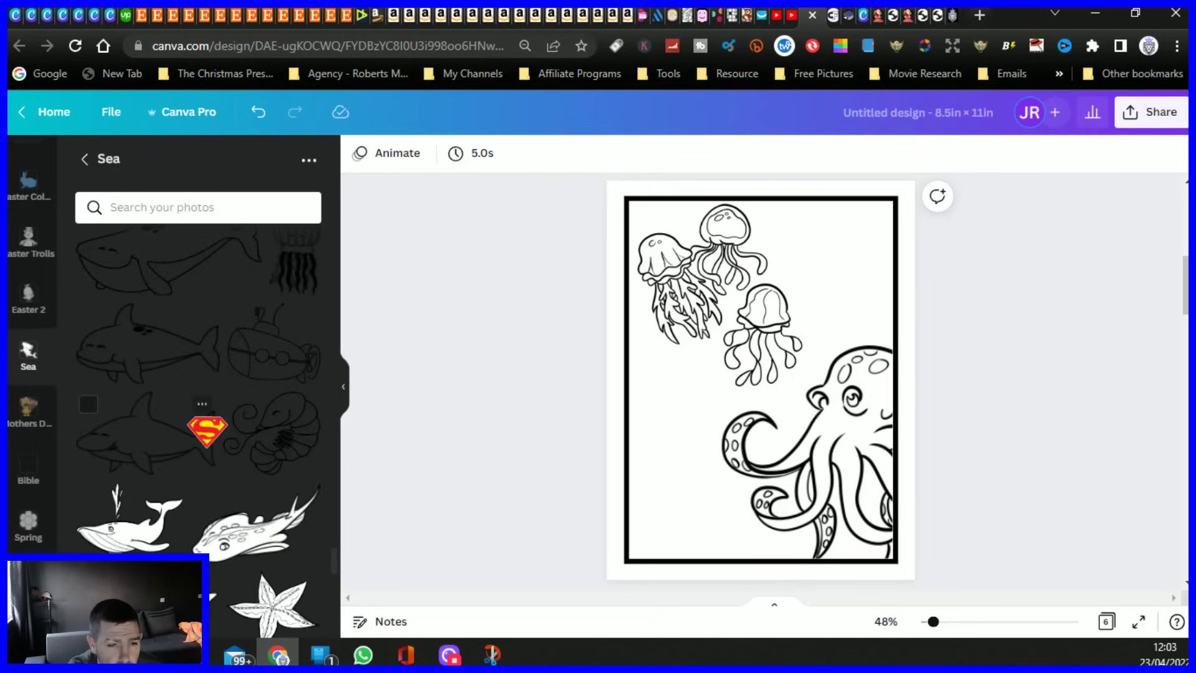
scroll(206, 430, down, 5)
scroll(207, 428, up, 3)
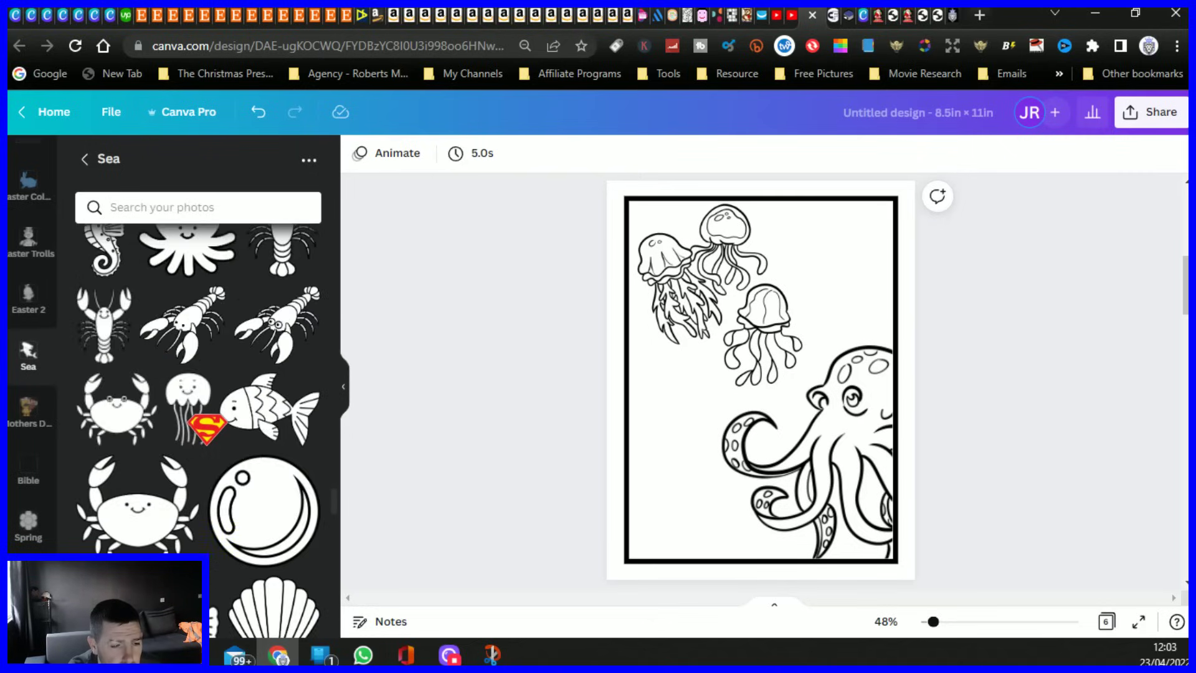
scroll(205, 429, down, 4)
click(109, 452)
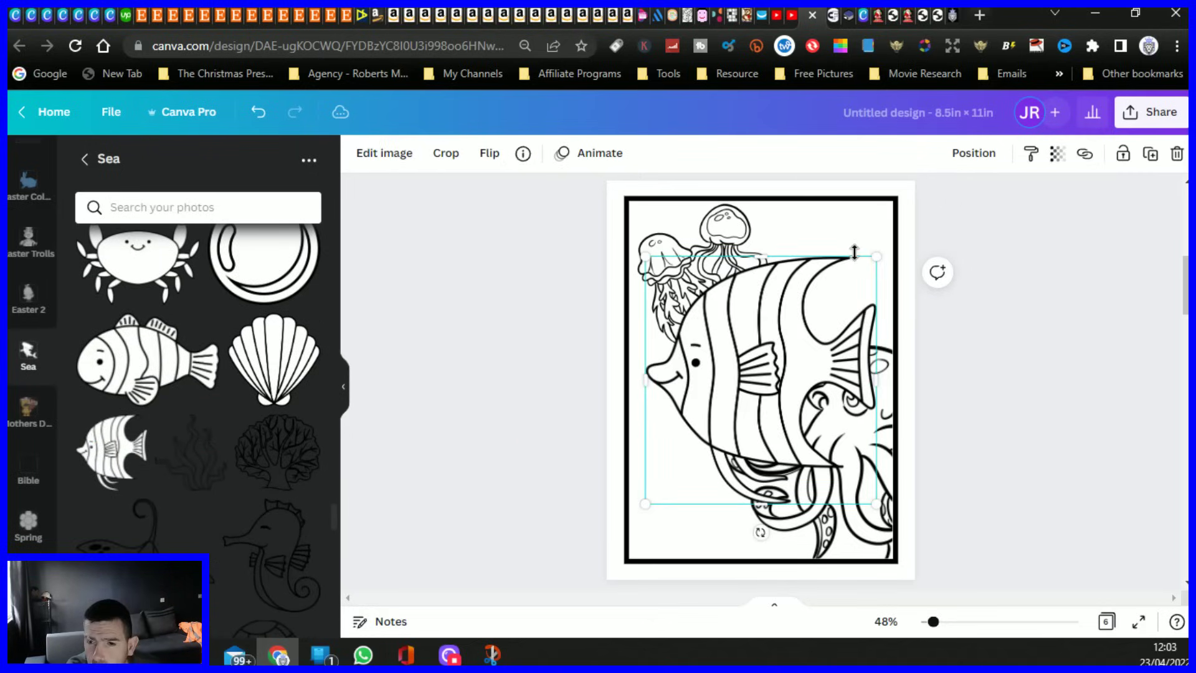
drag(840, 279, 679, 454)
- Add the bold-striped fish, shrink it below the jellyfish, and move the angelfish to the page's upper-right area
click(134, 372)
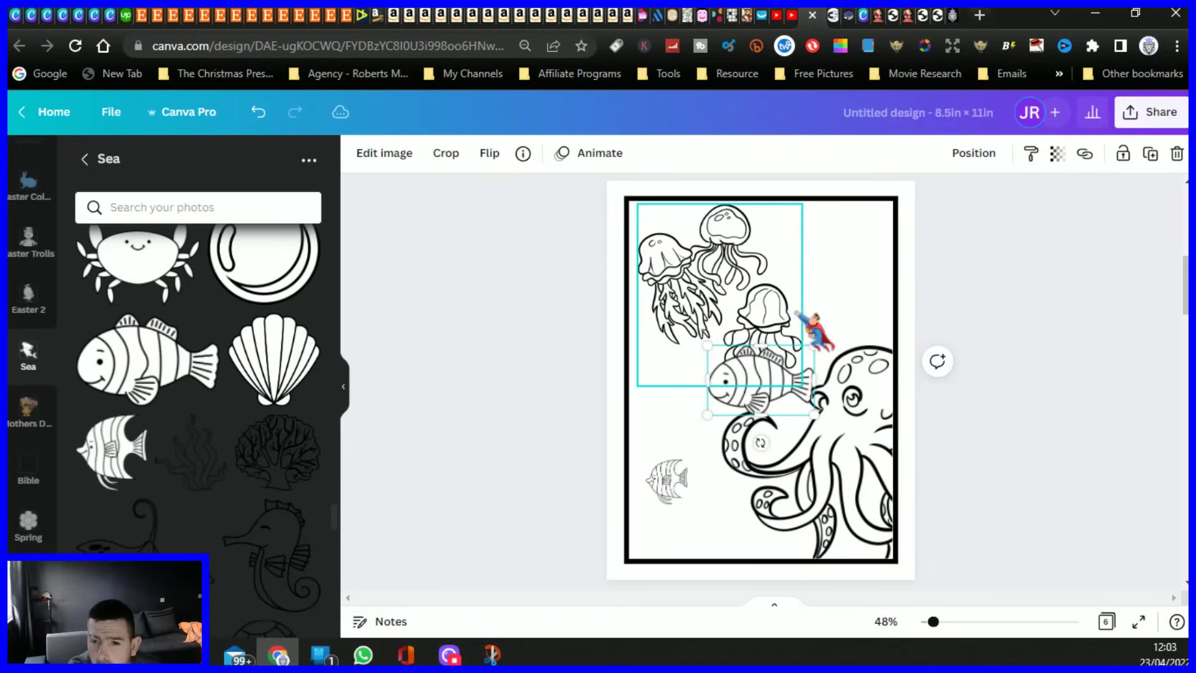
drag(812, 343, 693, 410)
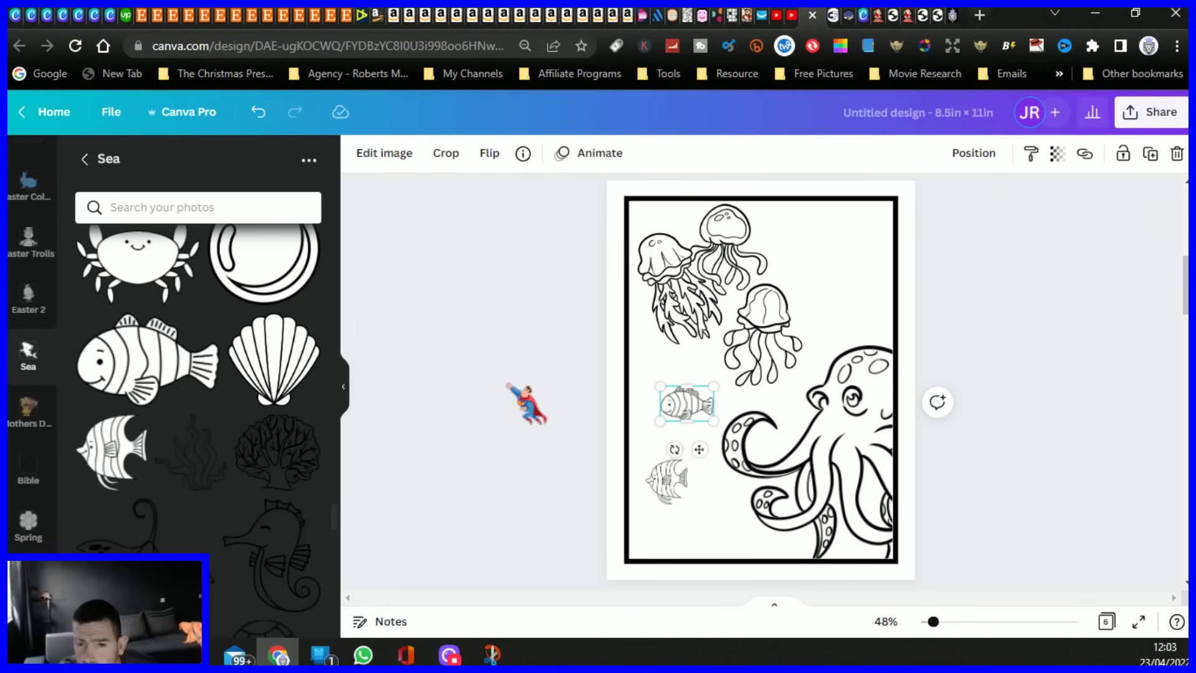
drag(686, 409, 677, 430)
drag(672, 481, 833, 237)
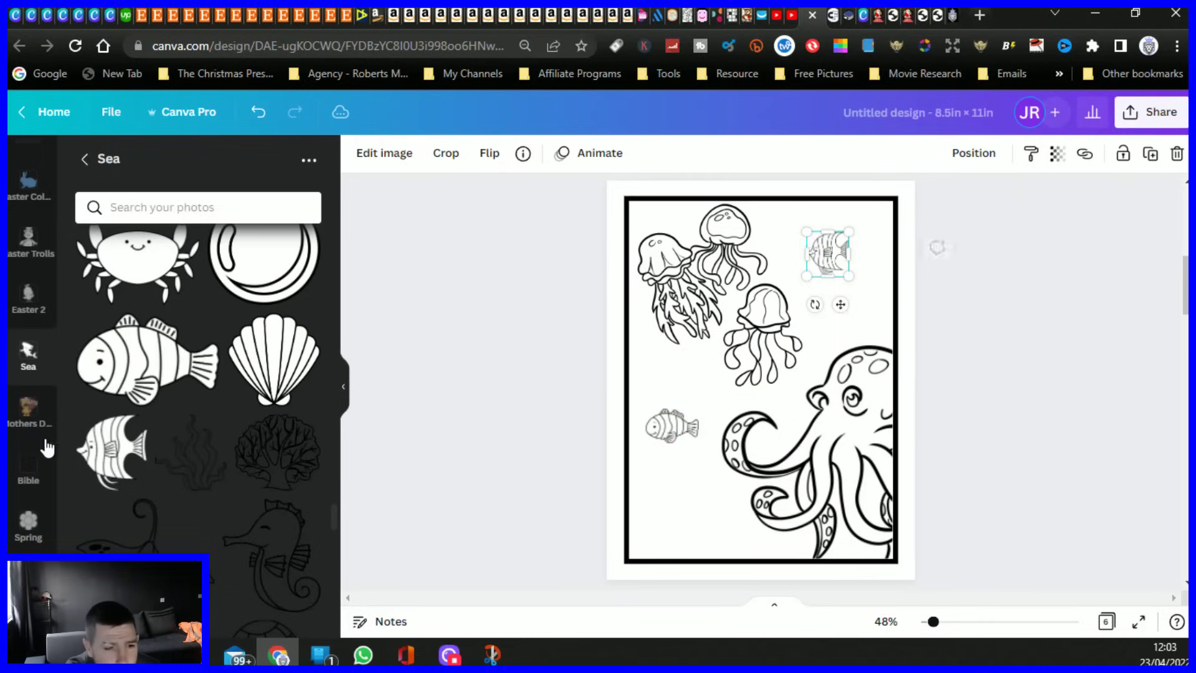
- Add the wavy seaweed, shrink it into the border's lower-left corner, and move the angelfish just above the striped fish
scroll(179, 474, up, 2)
scroll(186, 479, down, 2)
click(222, 476)
drag(877, 257, 720, 401)
drag(716, 492, 691, 543)
drag(848, 249, 691, 386)
- Add the large shark, flip it horizontally, and crop it at the border's upper-right side so only its tail shows
scroll(249, 467, down, 10)
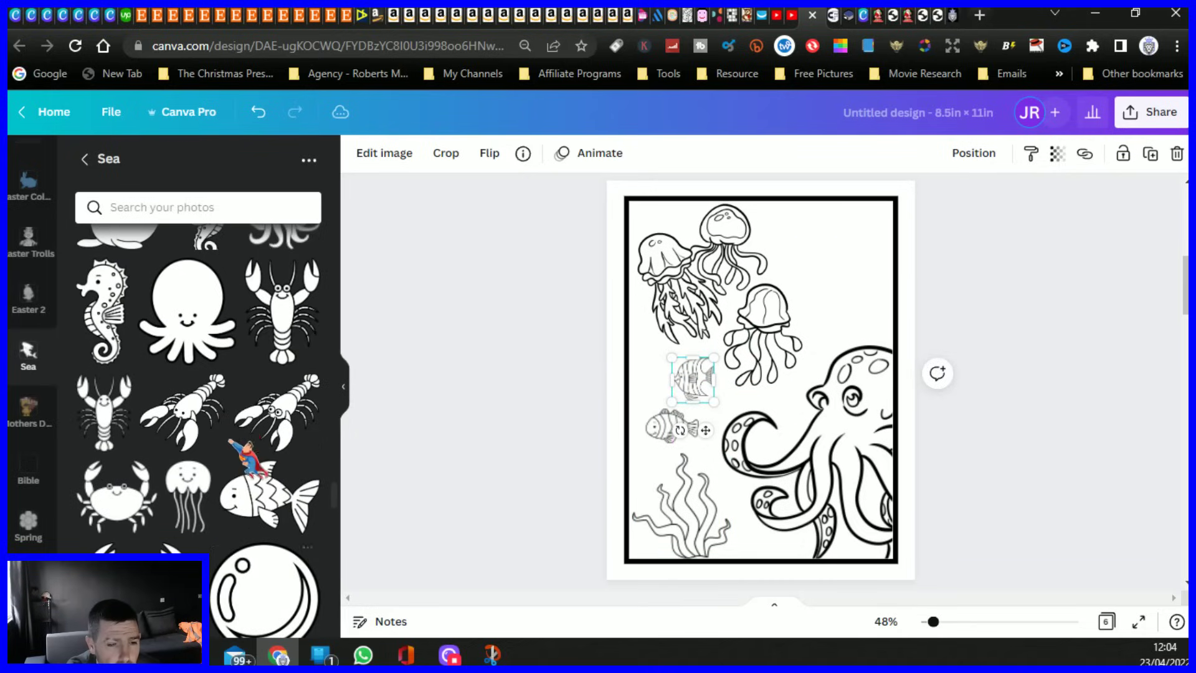
scroll(274, 373, up, 2)
scroll(258, 399, up, 3)
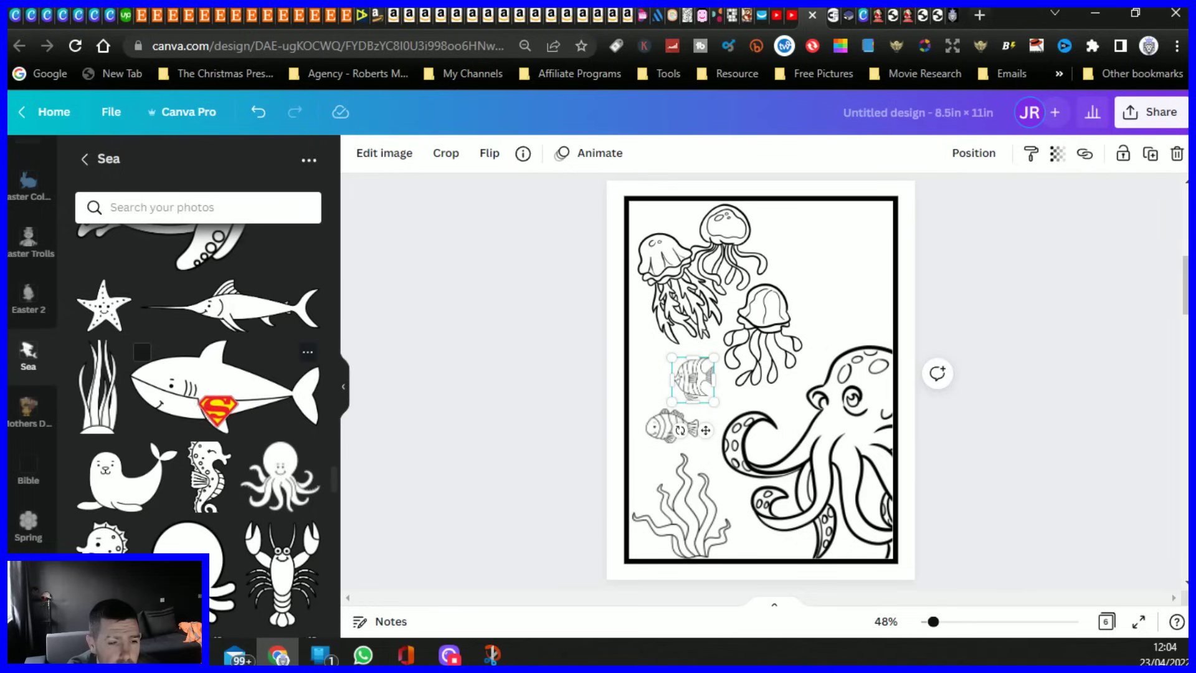
click(215, 406)
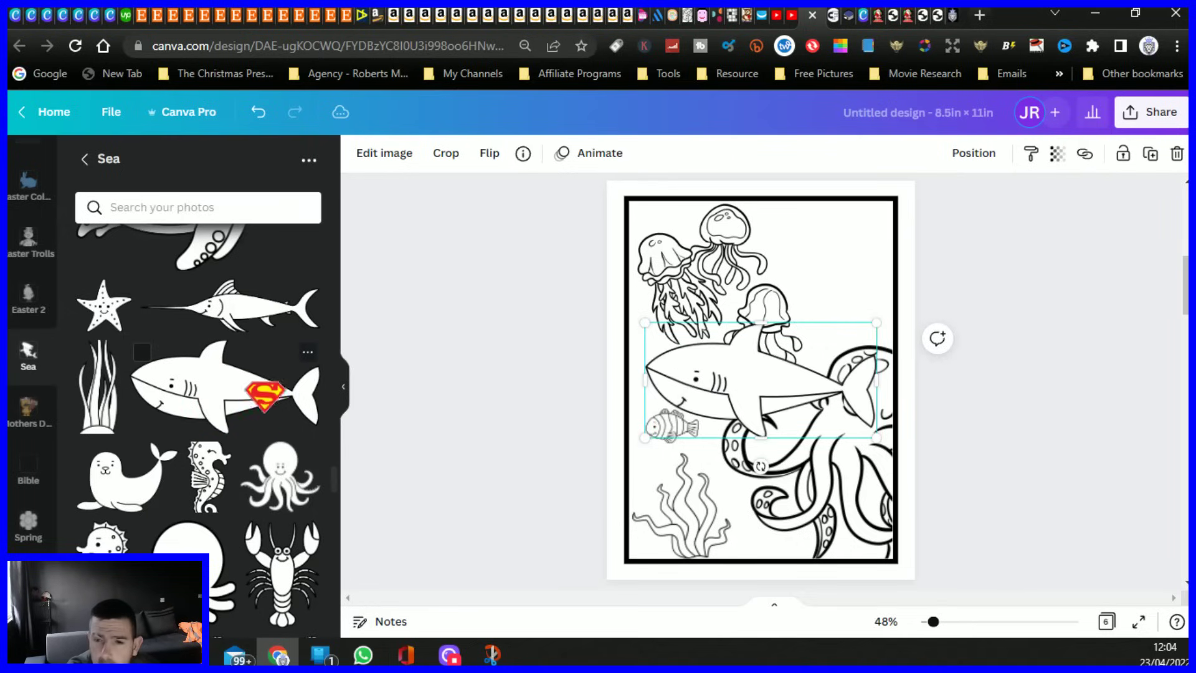
click(489, 156)
click(536, 194)
drag(768, 390, 944, 261)
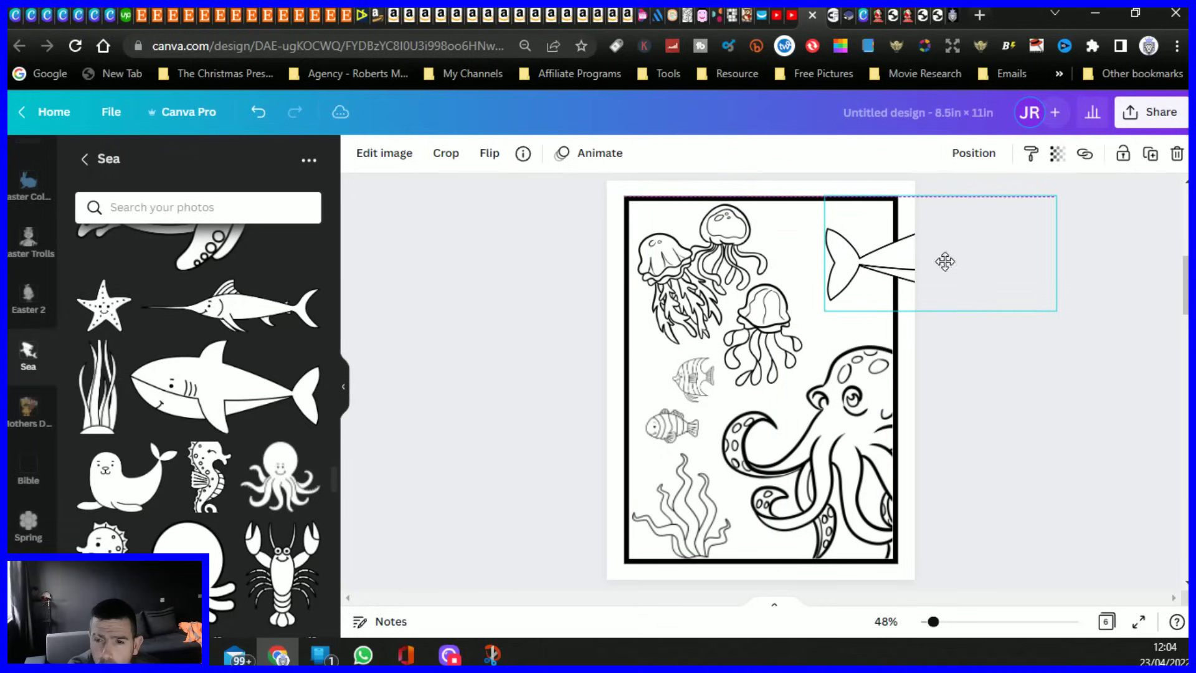
drag(1055, 251, 891, 263)
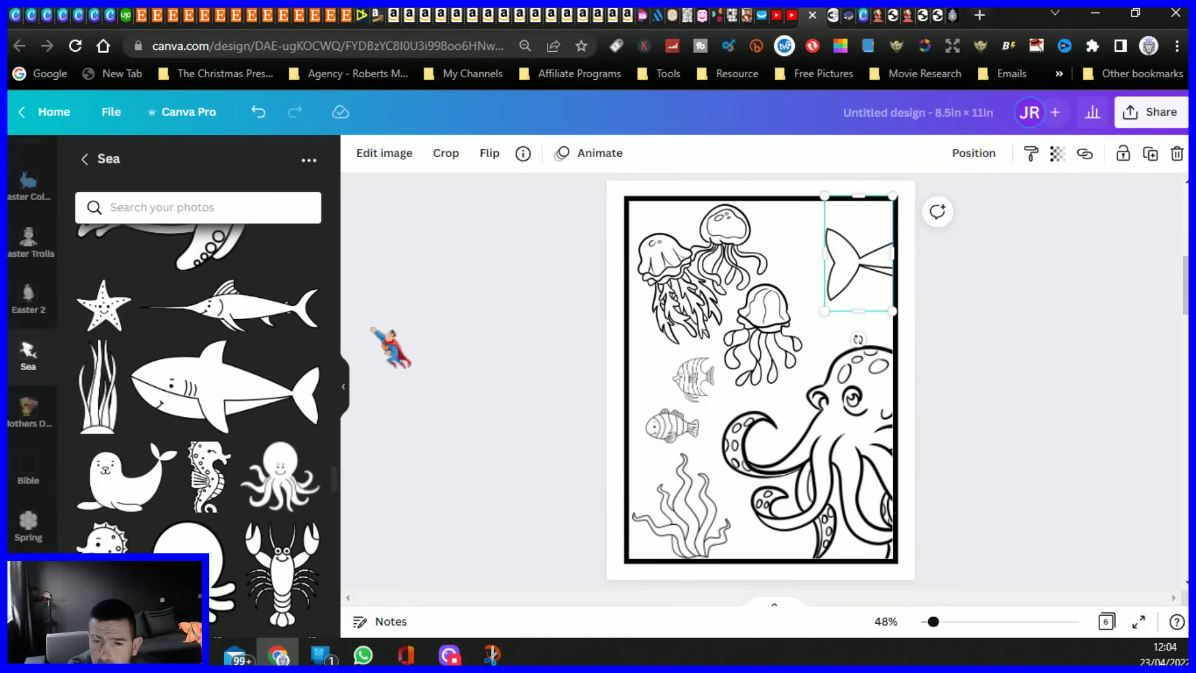
click(390, 329)
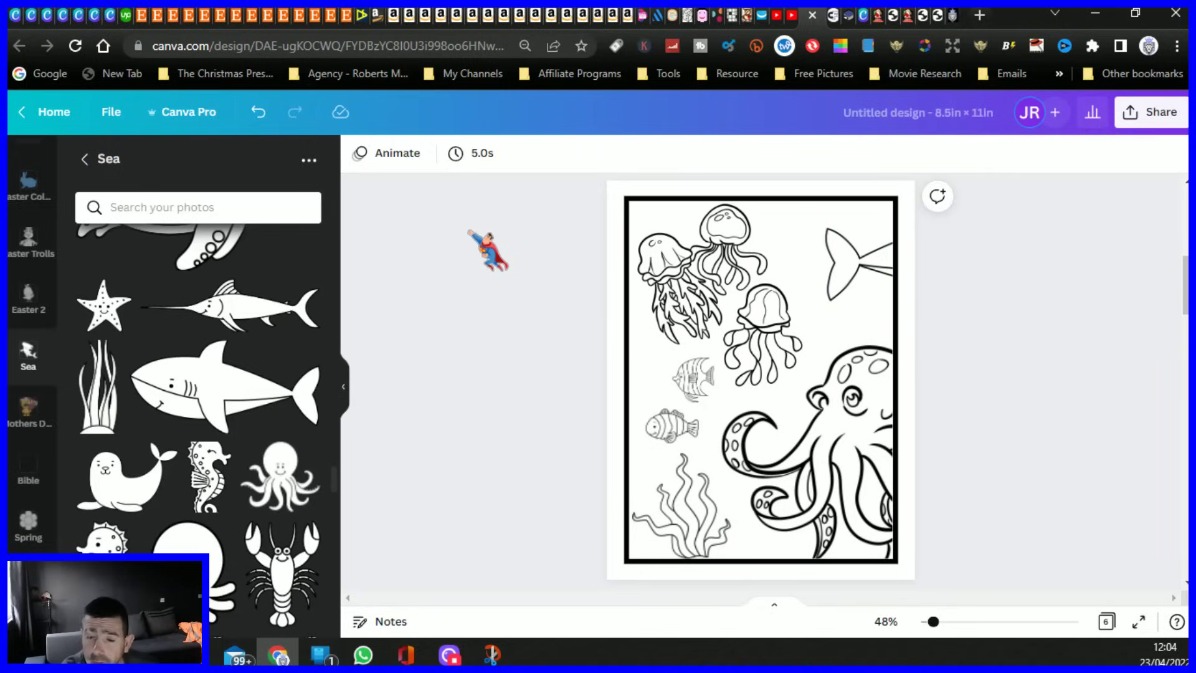
- Add the tall seaweed on rocks to the next blank bordered page, place it in the lower-left corner, and shrink it slightly
scroll(487, 249, down, 6)
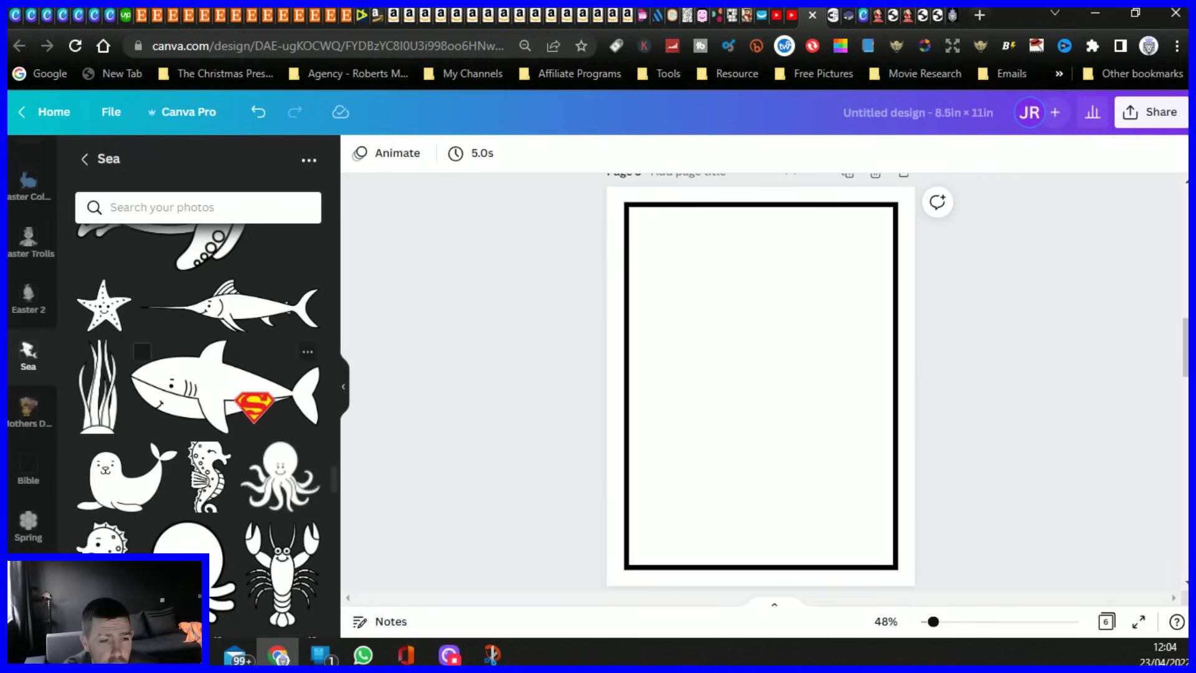
click(106, 412)
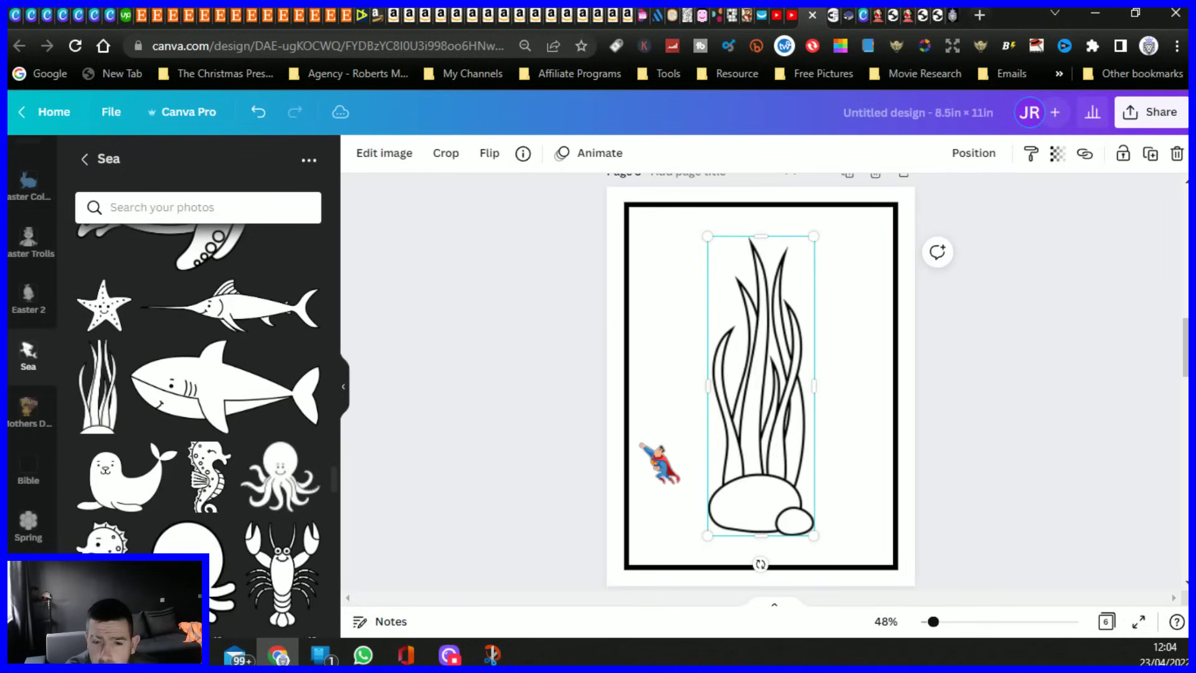
drag(774, 494, 704, 522)
drag(746, 267, 740, 280)
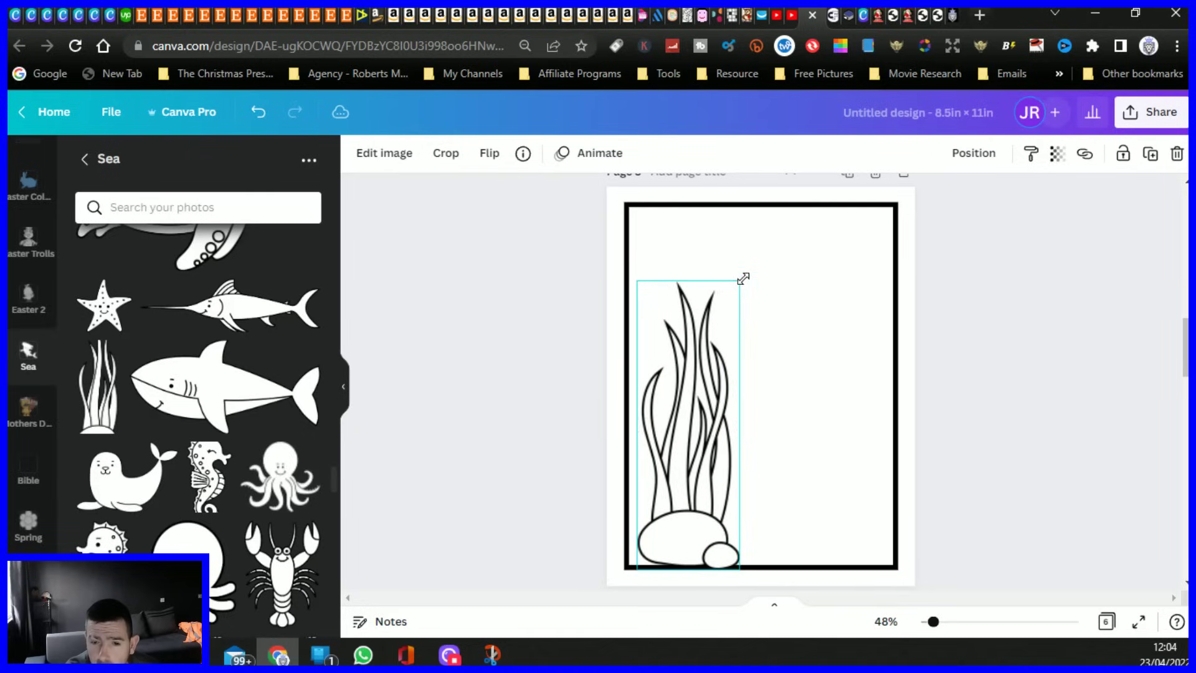
- Trim the tall seaweed inside the bottom border, and add the large shark, enlarged at the upper right and cropped at the border's right edge
drag(692, 570, 692, 564)
click(472, 472)
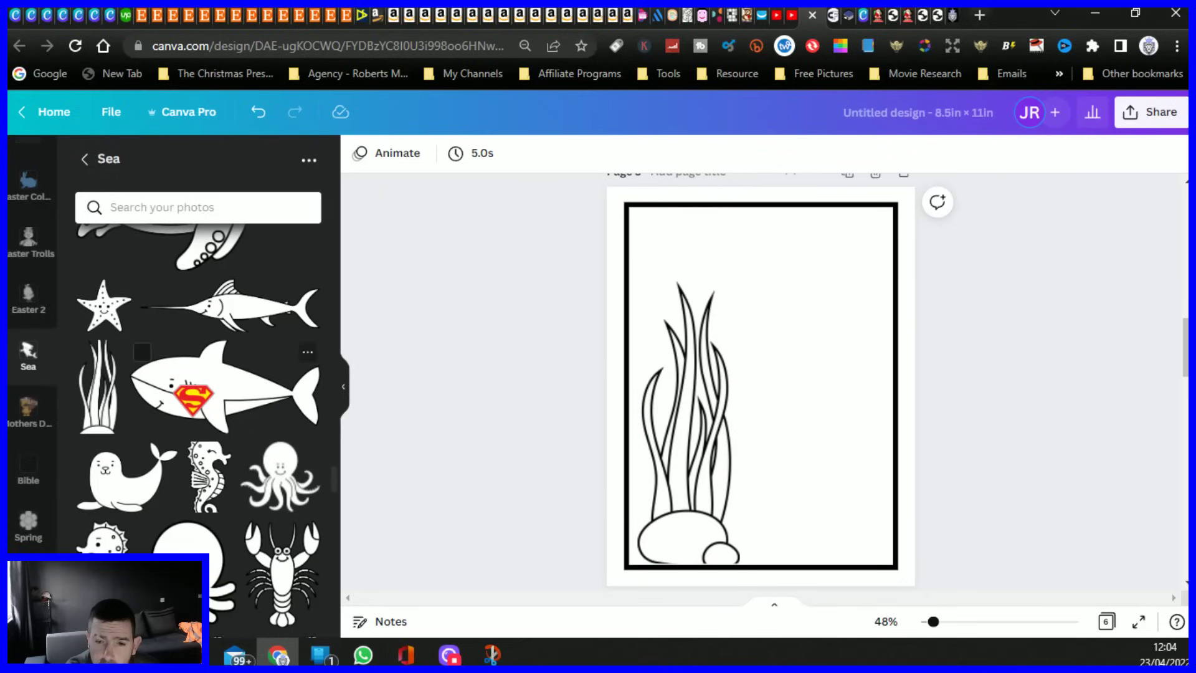
click(193, 398)
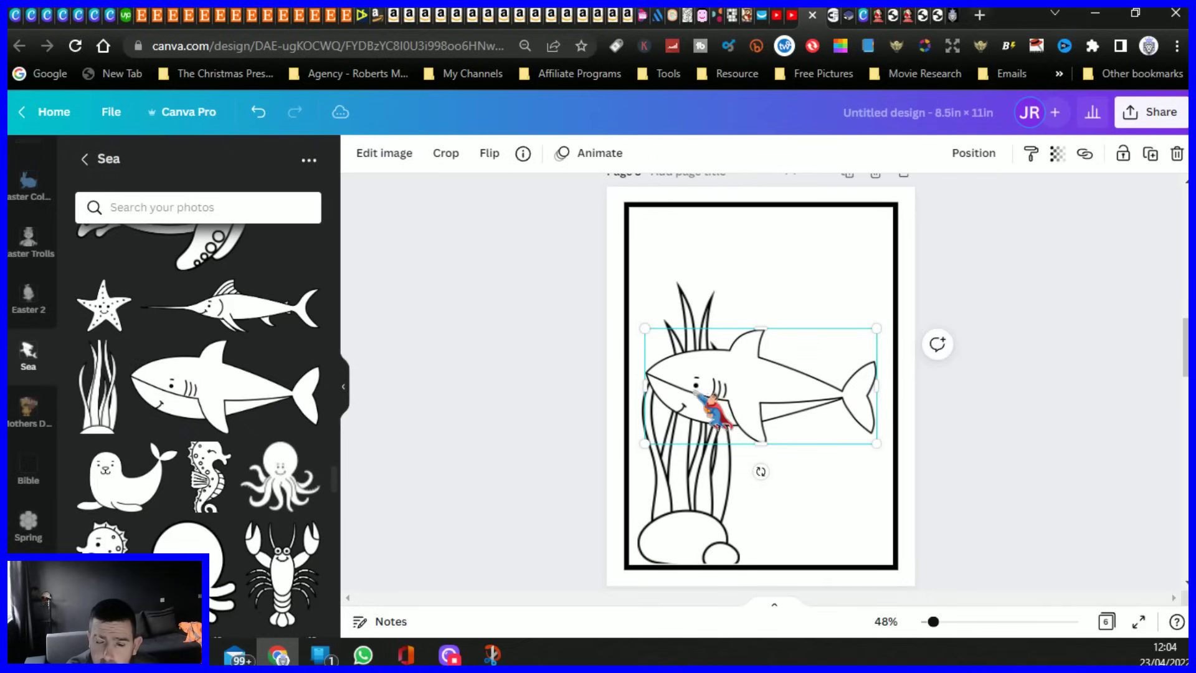
drag(870, 325, 1023, 257)
drag(790, 375, 818, 332)
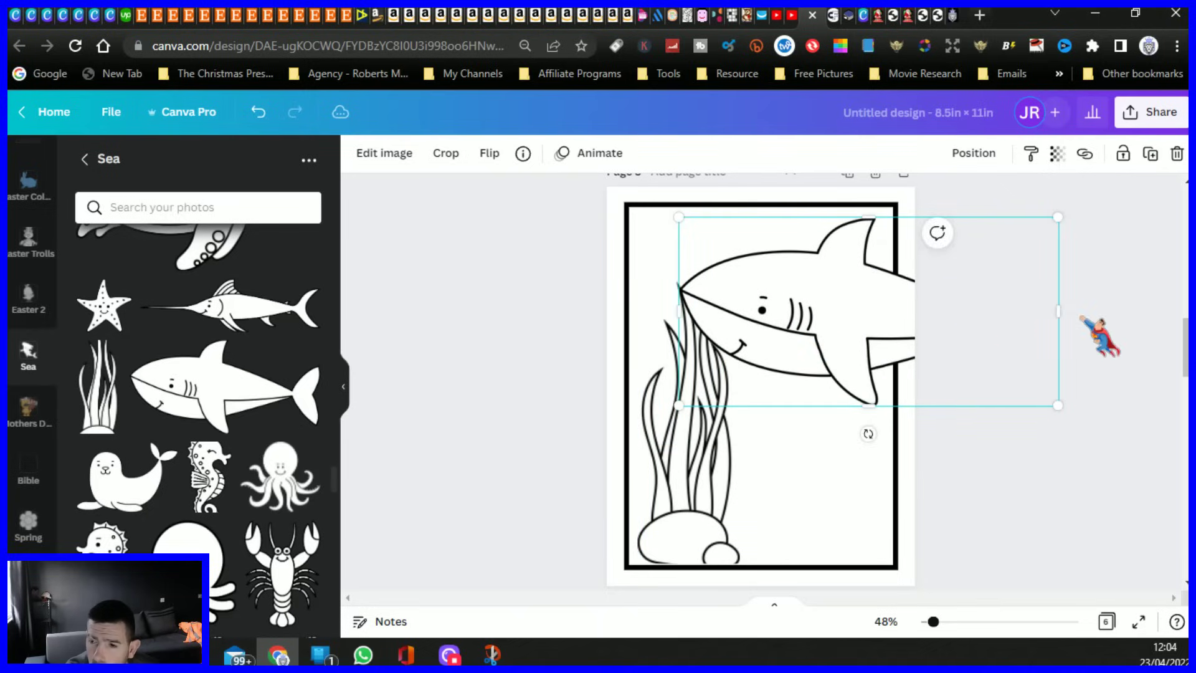
drag(1061, 311, 895, 315)
click(436, 288)
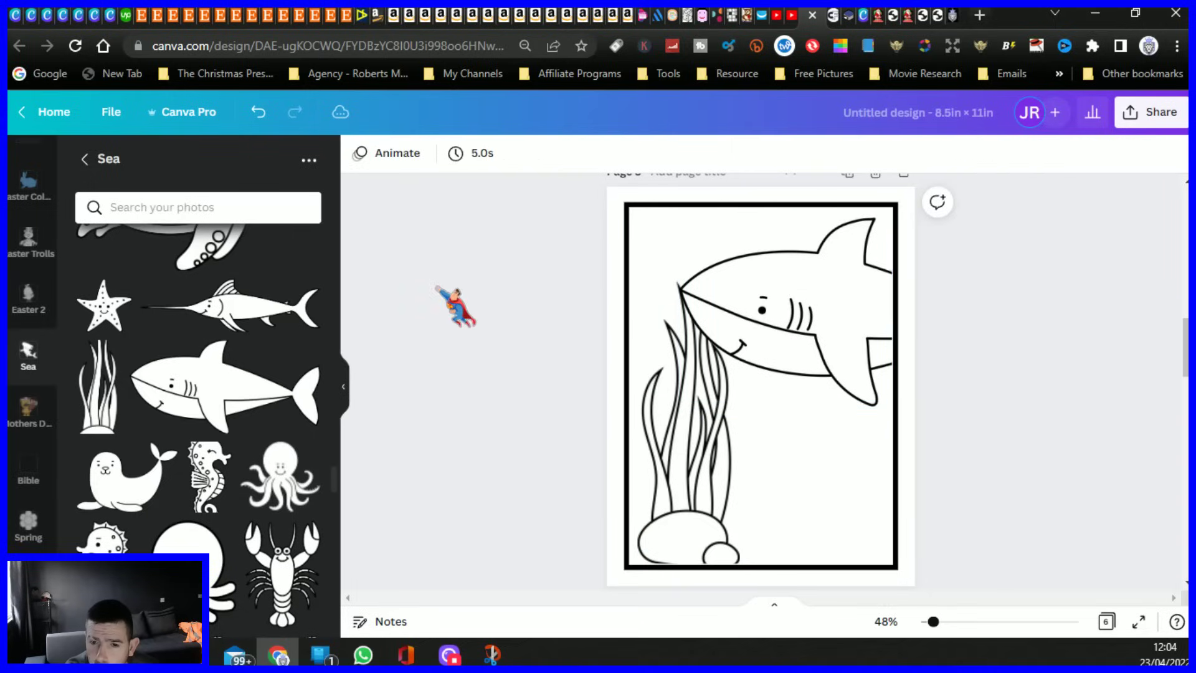
- Shrink the tall seaweed on rocks to about 6.4 in high so it clears the shark's head
click(688, 405)
drag(740, 279, 709, 326)
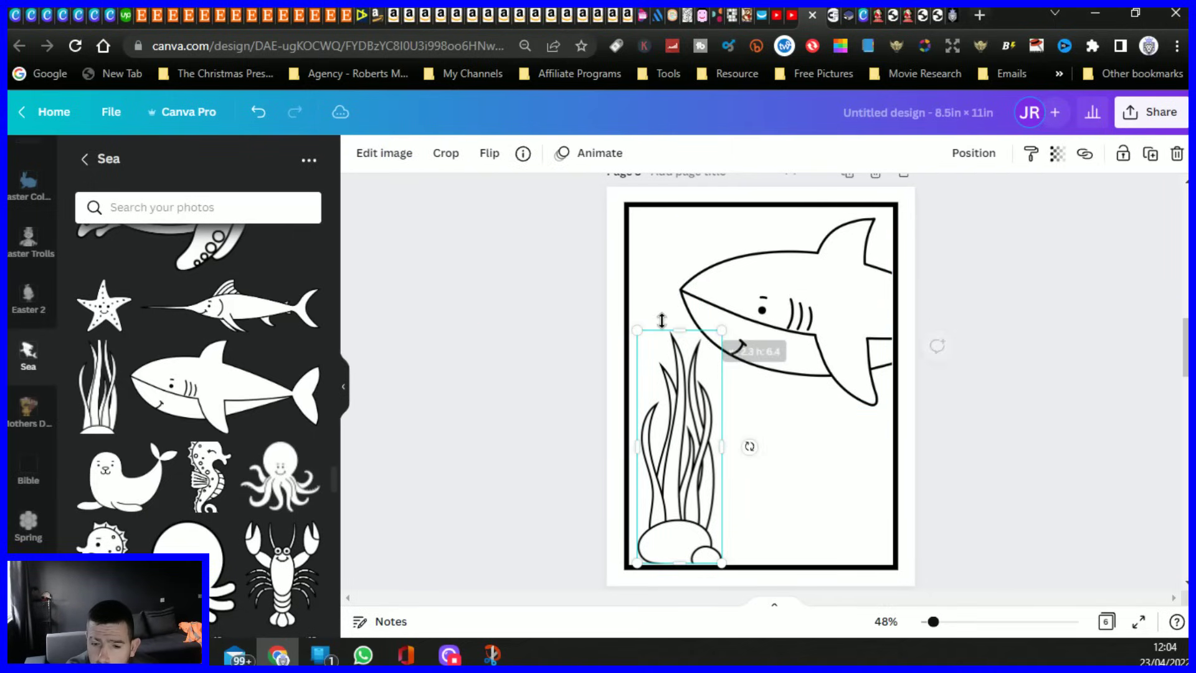
click(476, 324)
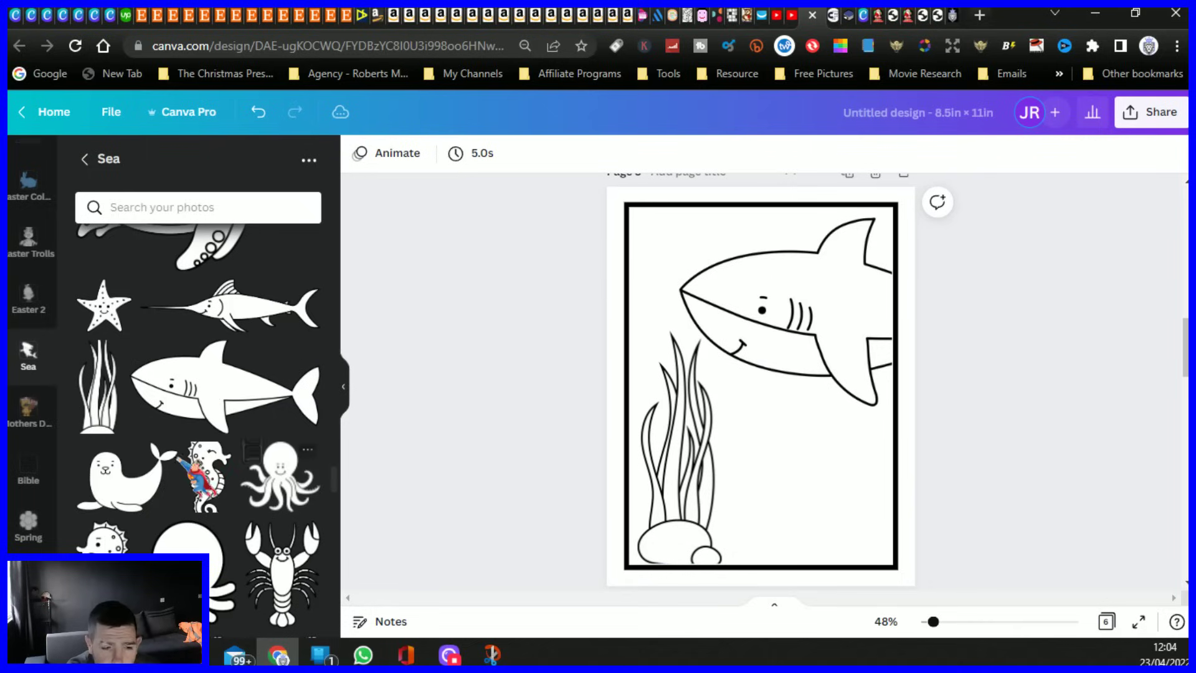
- Add the round-leaved seaweed from the Sea folder, shrink it, and place it at the border's bottom edge beside the tall seaweed
scroll(280, 473, down, 5)
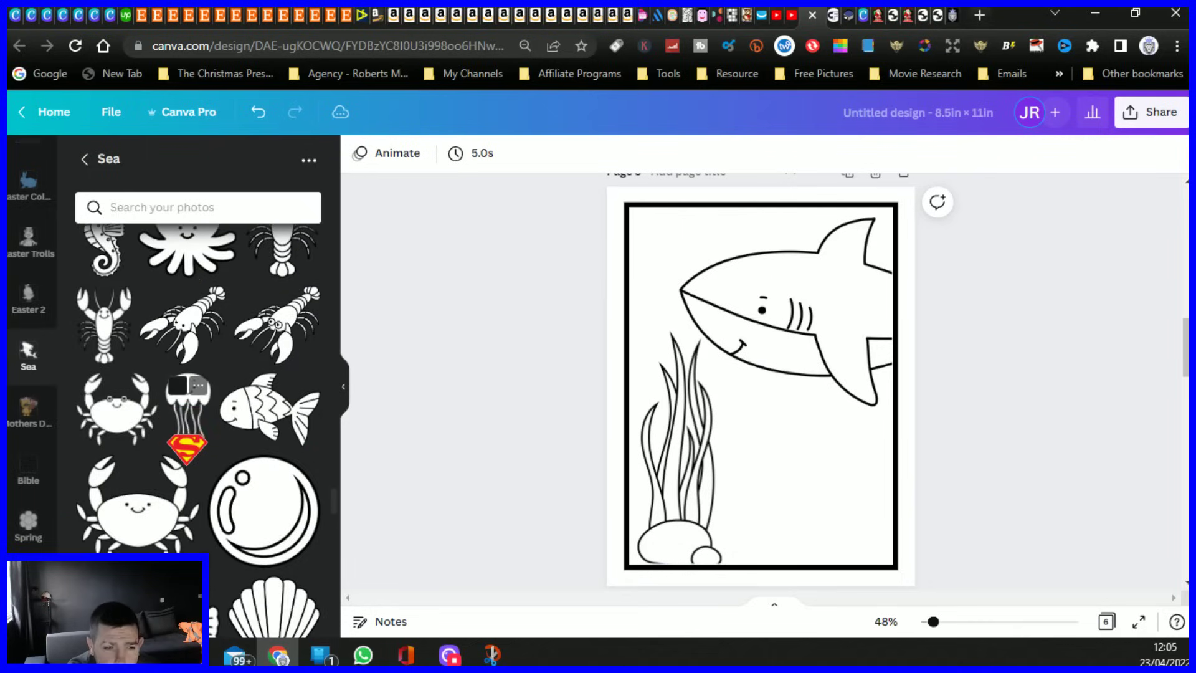
scroll(186, 446, up, 3)
scroll(187, 422, down, 7)
scroll(171, 365, up, 4)
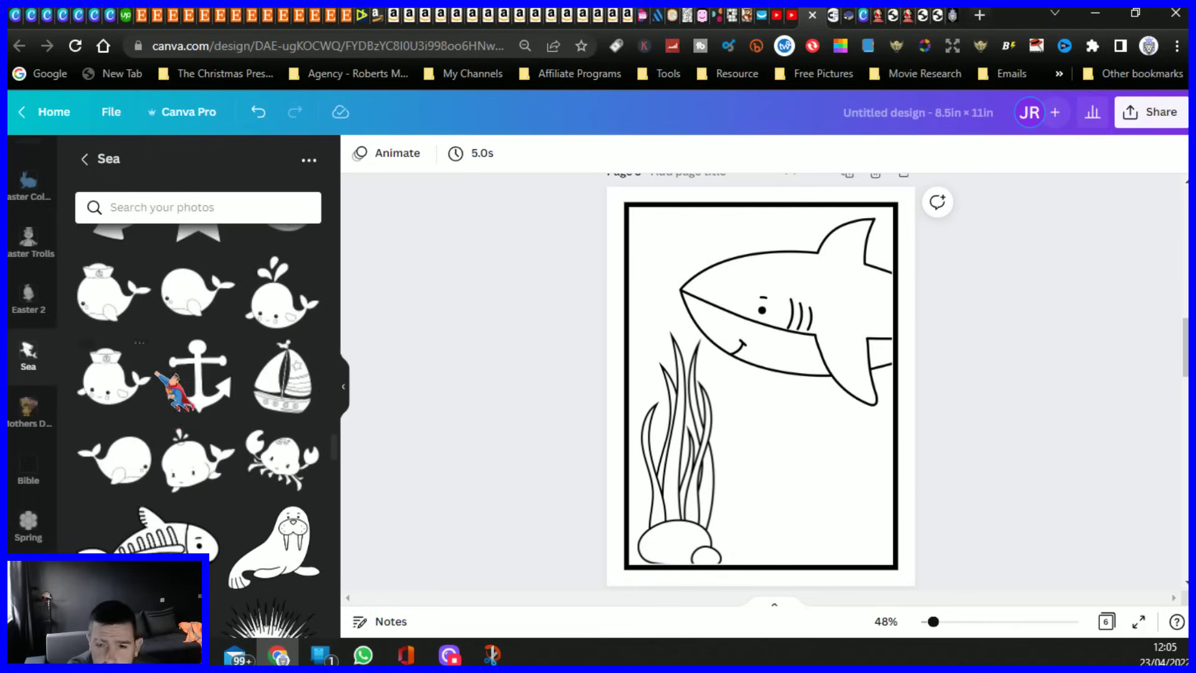
scroll(180, 359, up, 4)
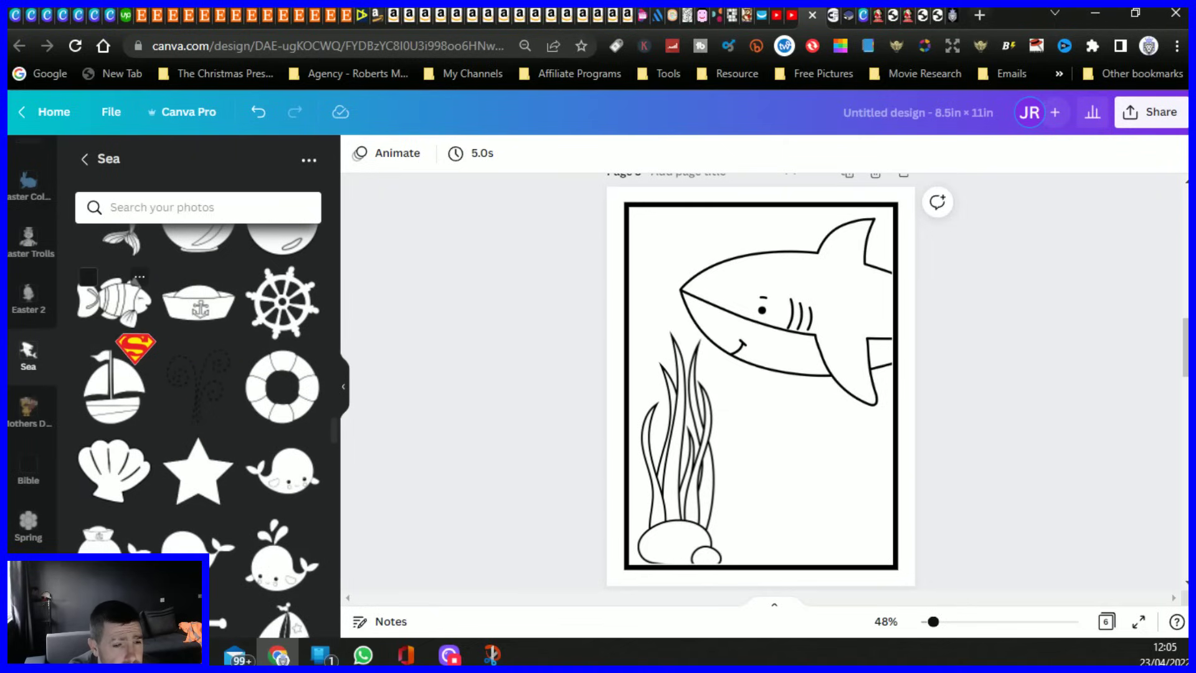
scroll(114, 299, up, 5)
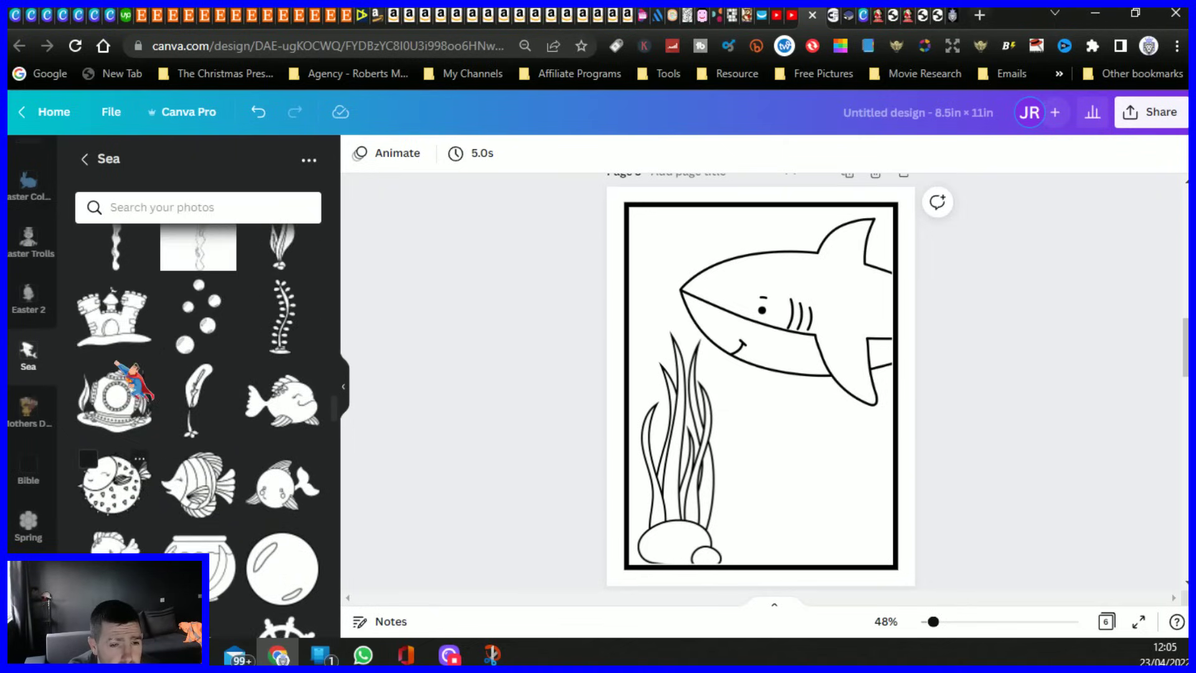
scroll(117, 363, up, 1)
click(280, 408)
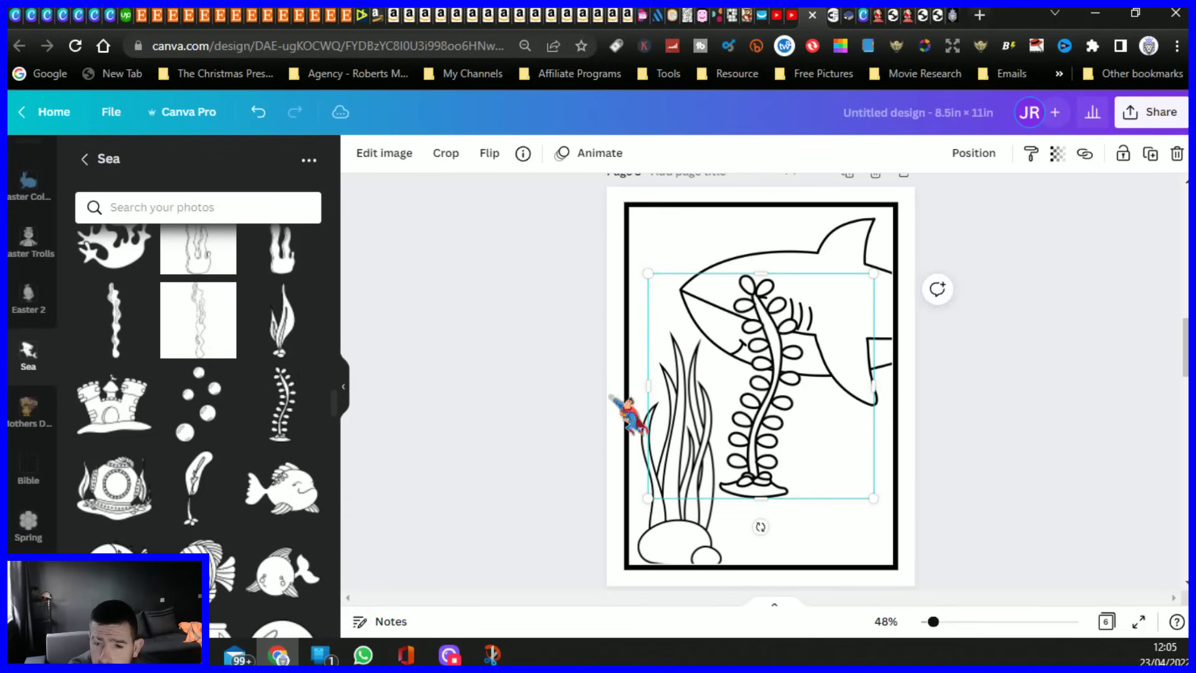
drag(873, 272, 778, 361)
drag(748, 448, 762, 546)
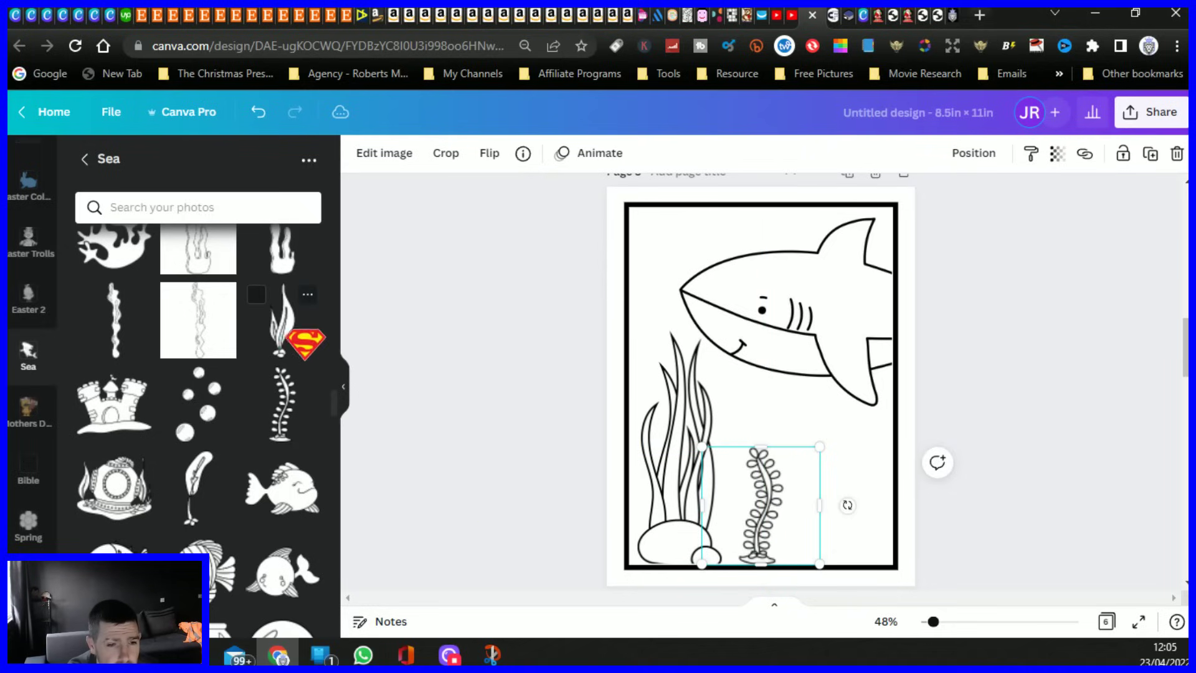
- Add the long-leaved seaweed on pebbles, shrink it into the border's lower-right corner, and nudge the shark slightly upward
drag(274, 327, 844, 467)
click(526, 453)
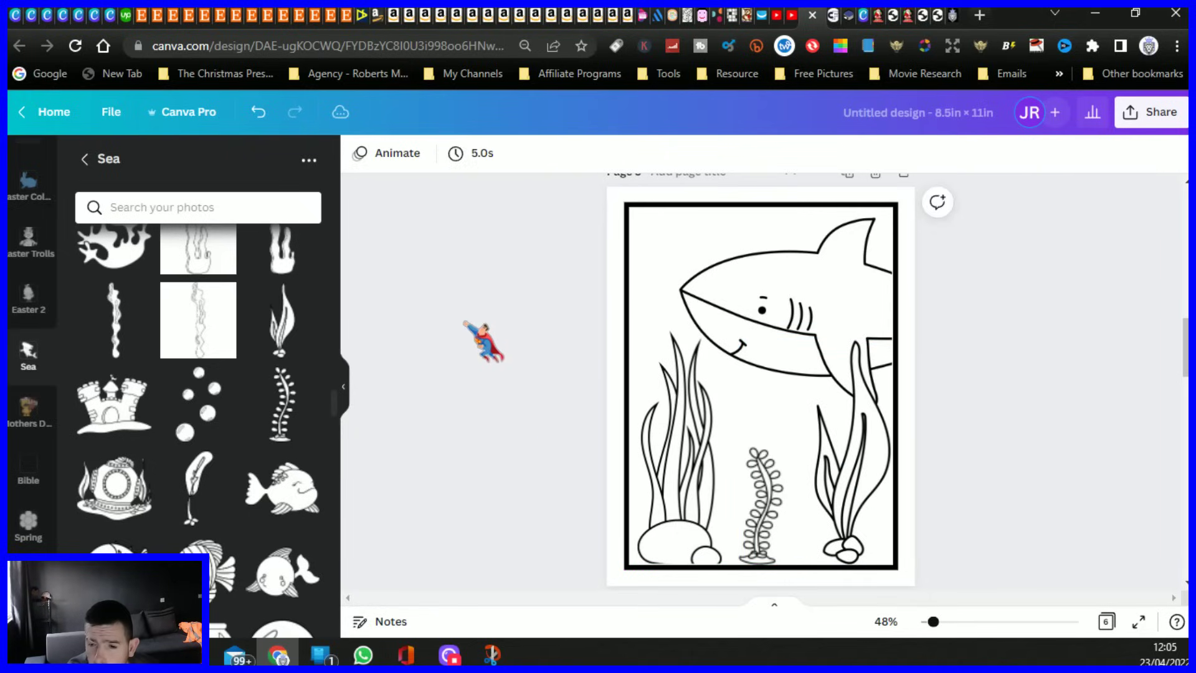
click(767, 299)
drag(783, 304, 854, 460)
drag(967, 337, 916, 389)
drag(823, 489, 844, 498)
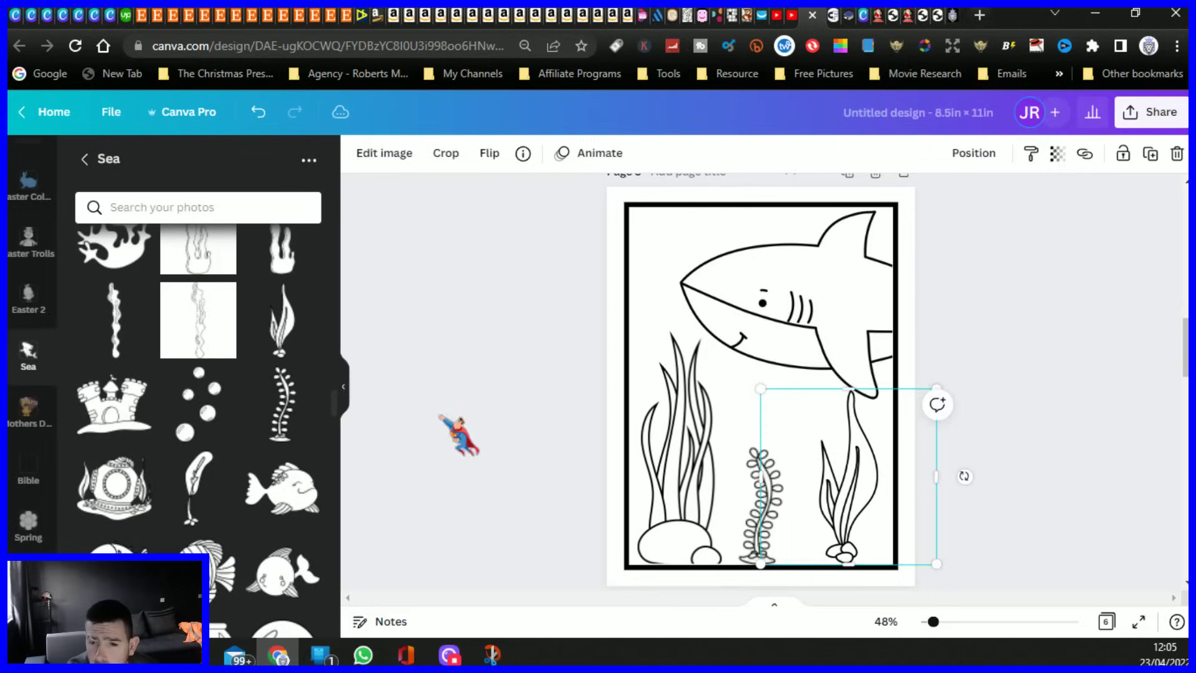
click(440, 416)
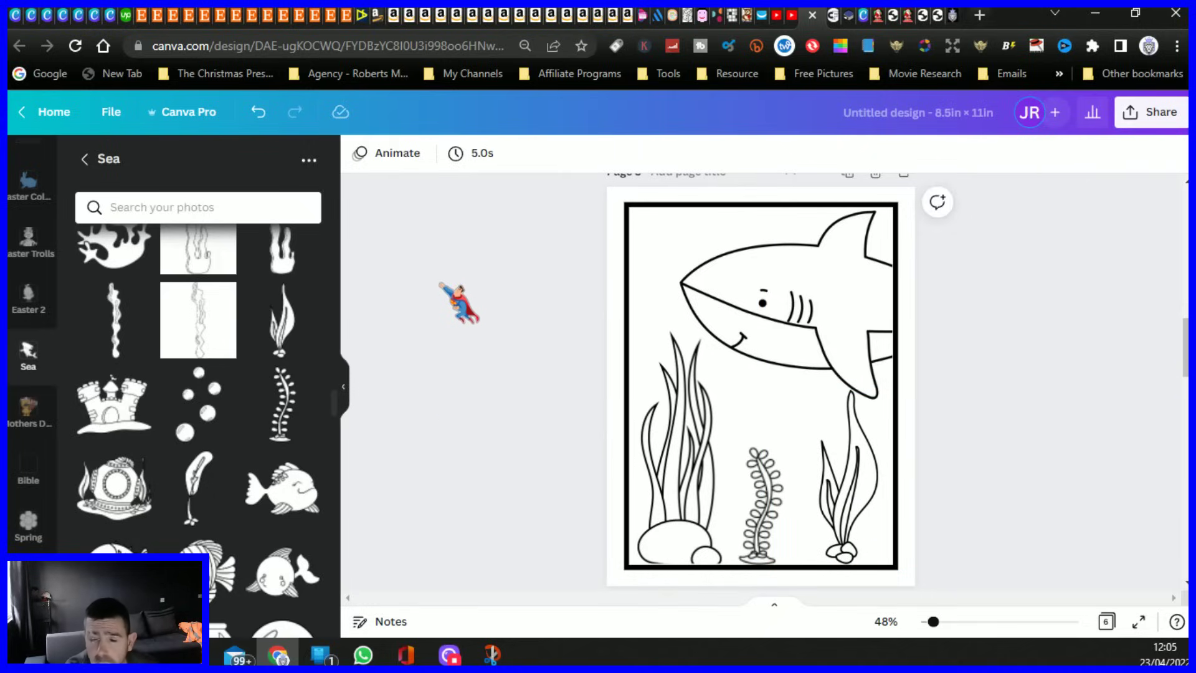
scroll(522, 298, down, 8)
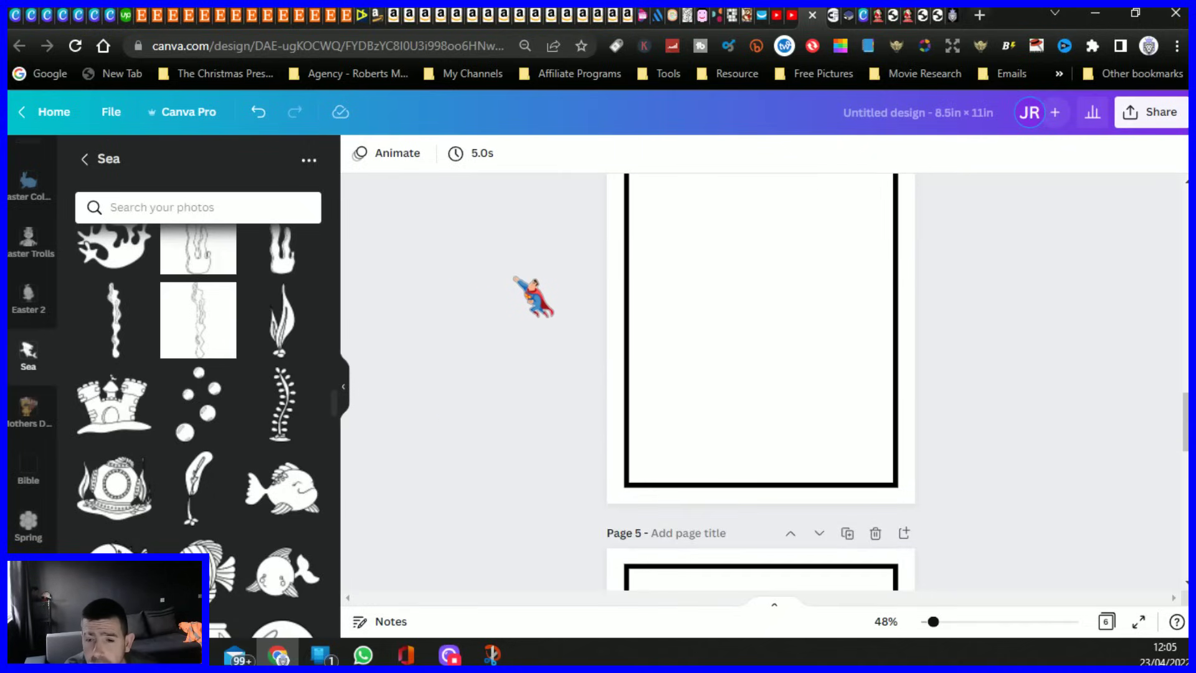
scroll(515, 275, up, 2)
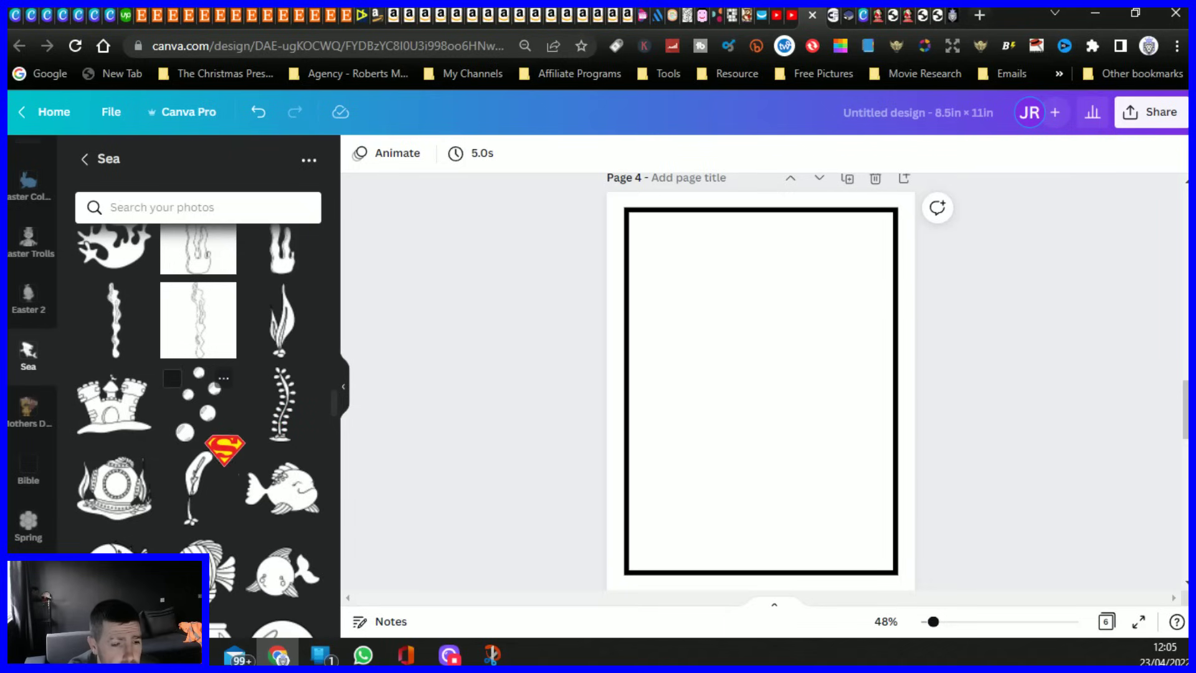
click(114, 407)
drag(726, 448, 733, 527)
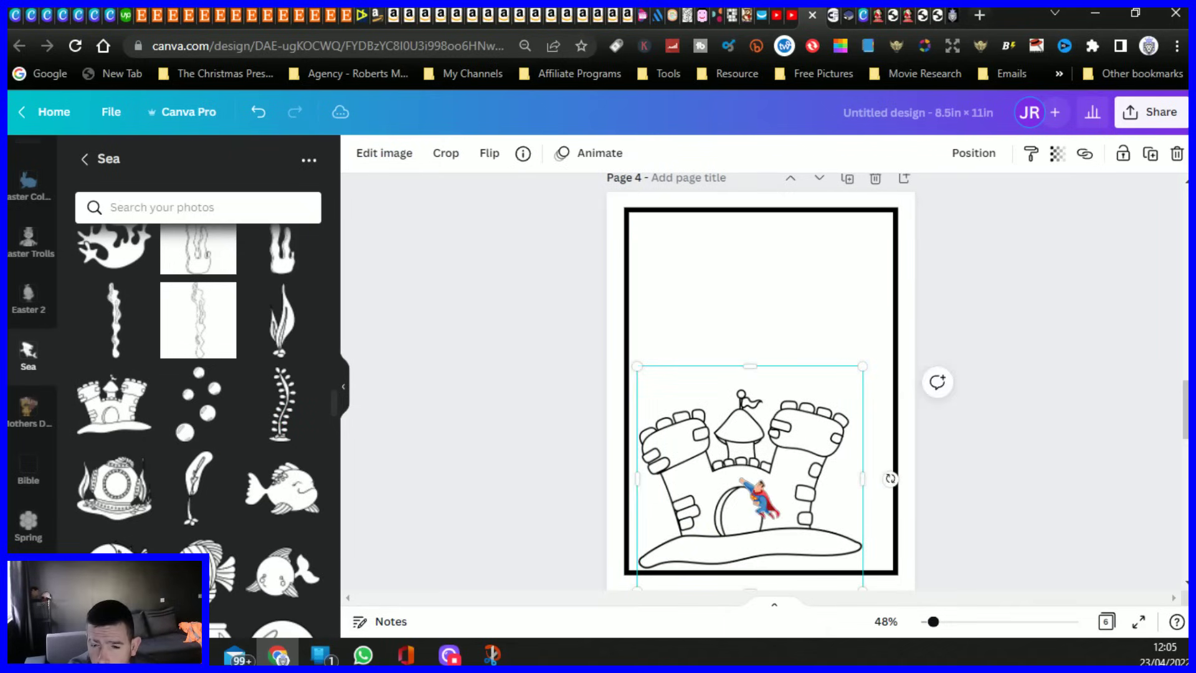
right_click(740, 479)
click(783, 309)
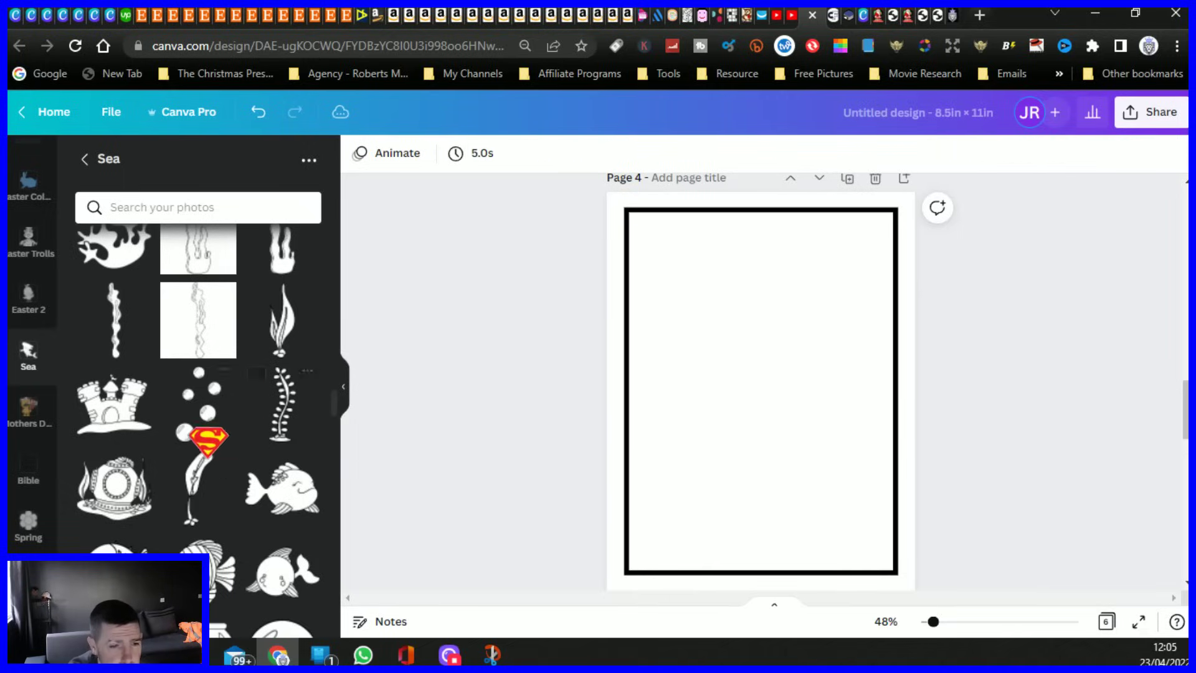
- Look through the Sea folder for artwork to start the blank bordered page 4
scroll(199, 451, down, 10)
scroll(170, 441, down, 10)
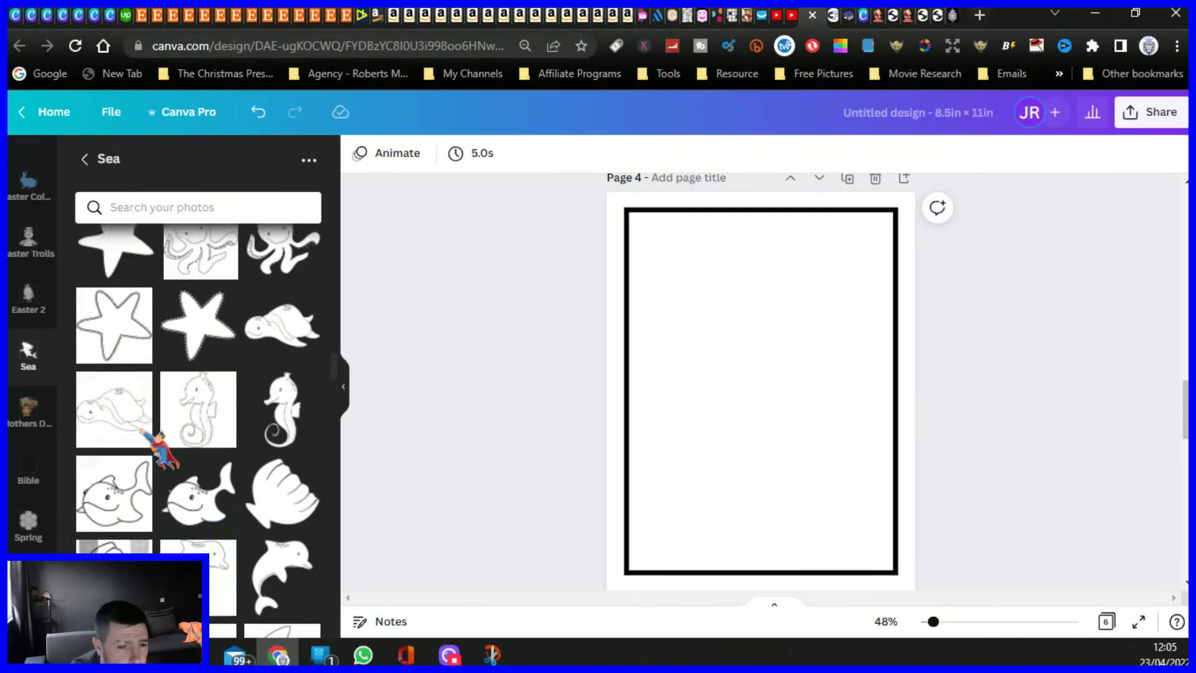
scroll(171, 439, up, 5)
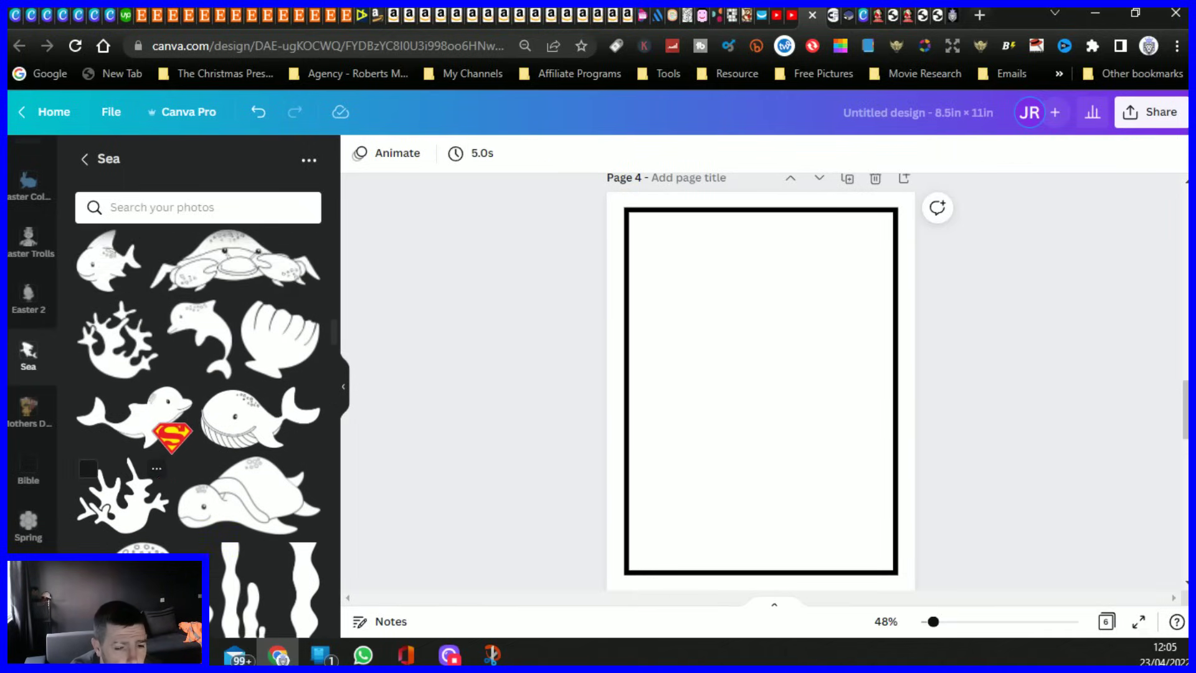
scroll(171, 437, down, 3)
scroll(173, 436, up, 3)
scroll(174, 436, up, 1)
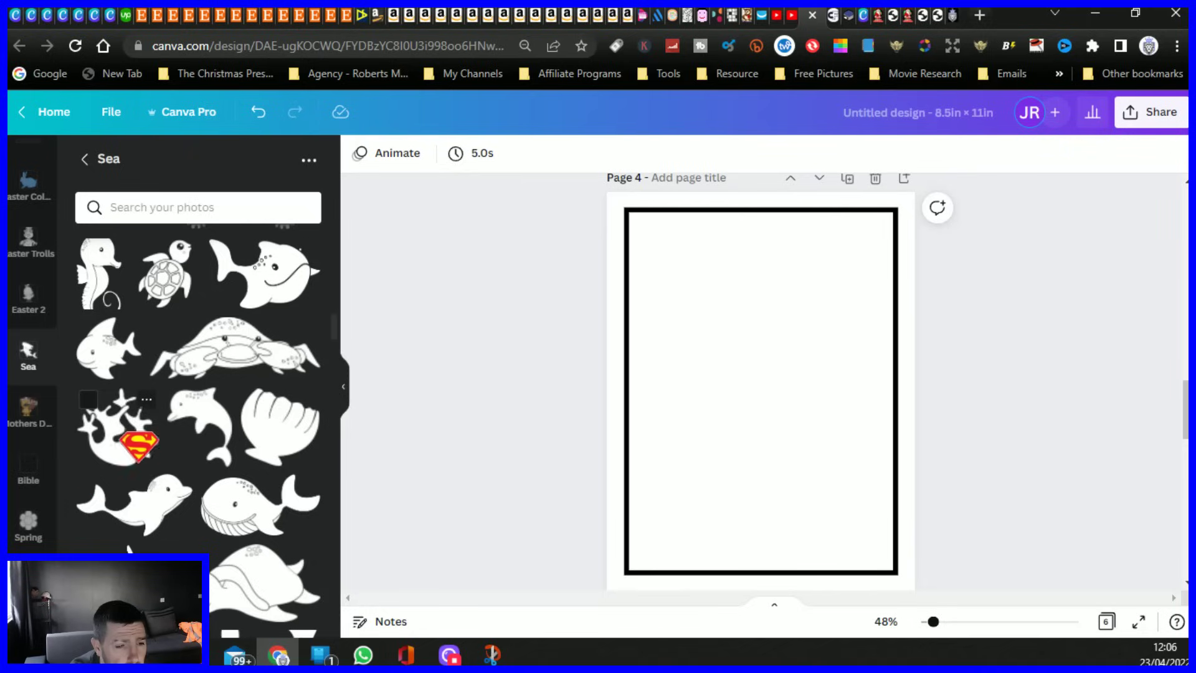
scroll(138, 444, up, 10)
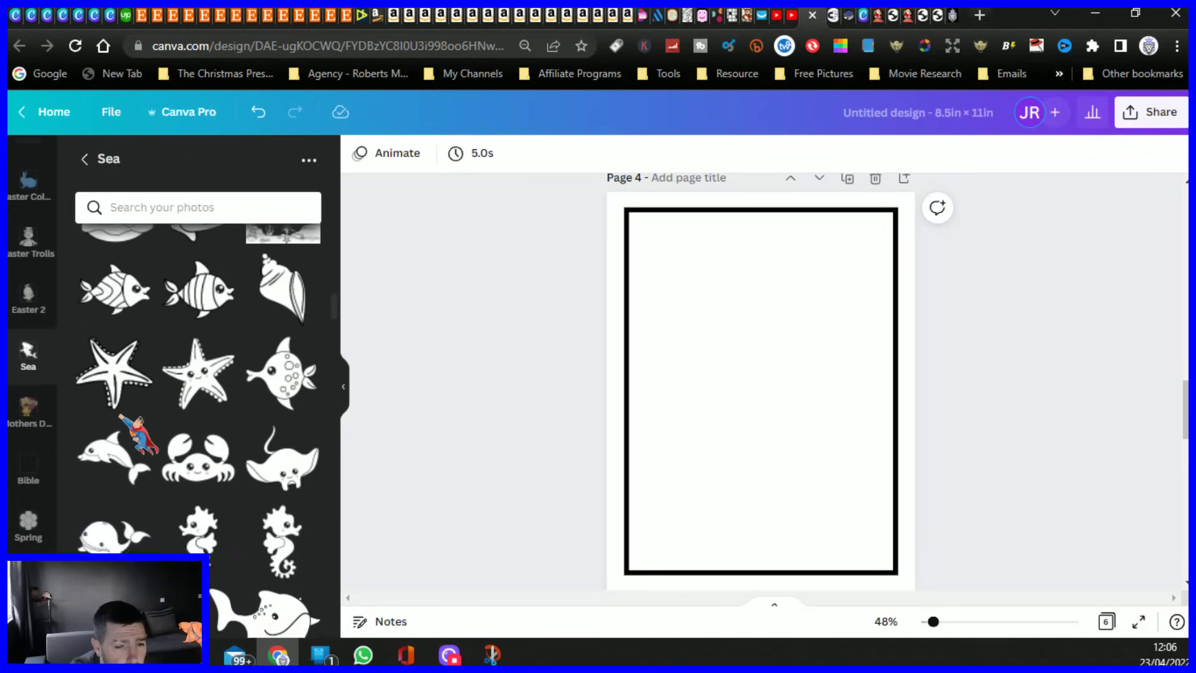
scroll(132, 436, down, 5)
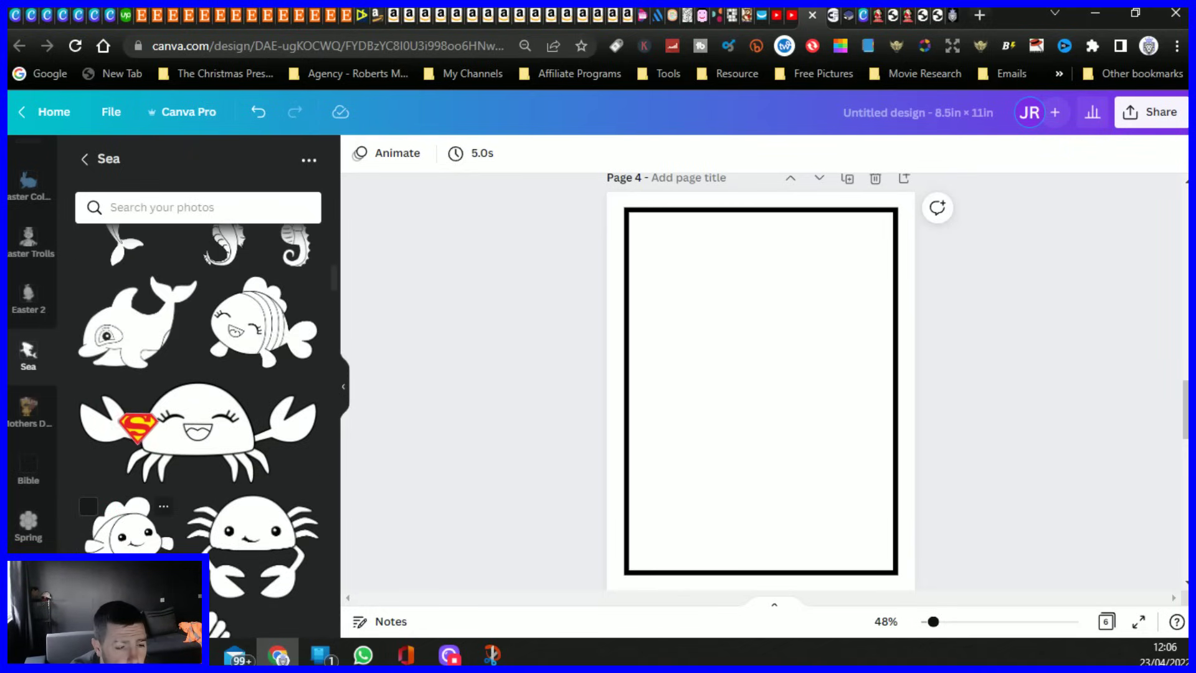
scroll(137, 428, down, 3)
scroll(137, 426, up, 6)
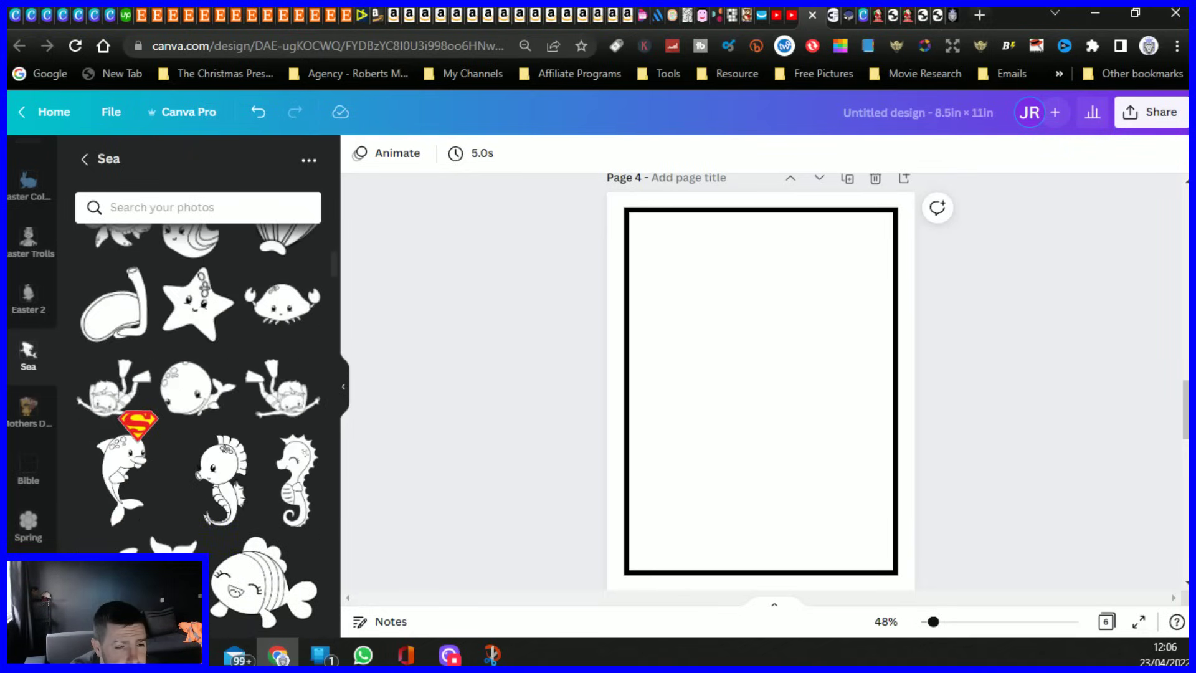
scroll(134, 417, up, 2)
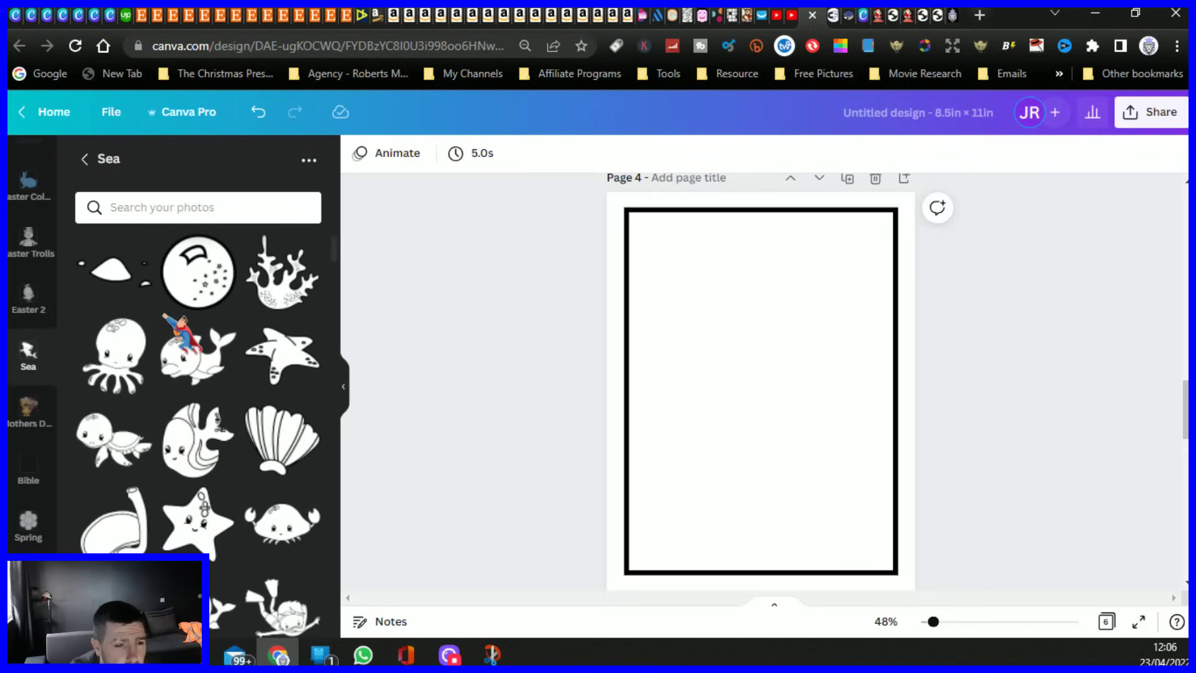
scroll(167, 316, down, 7)
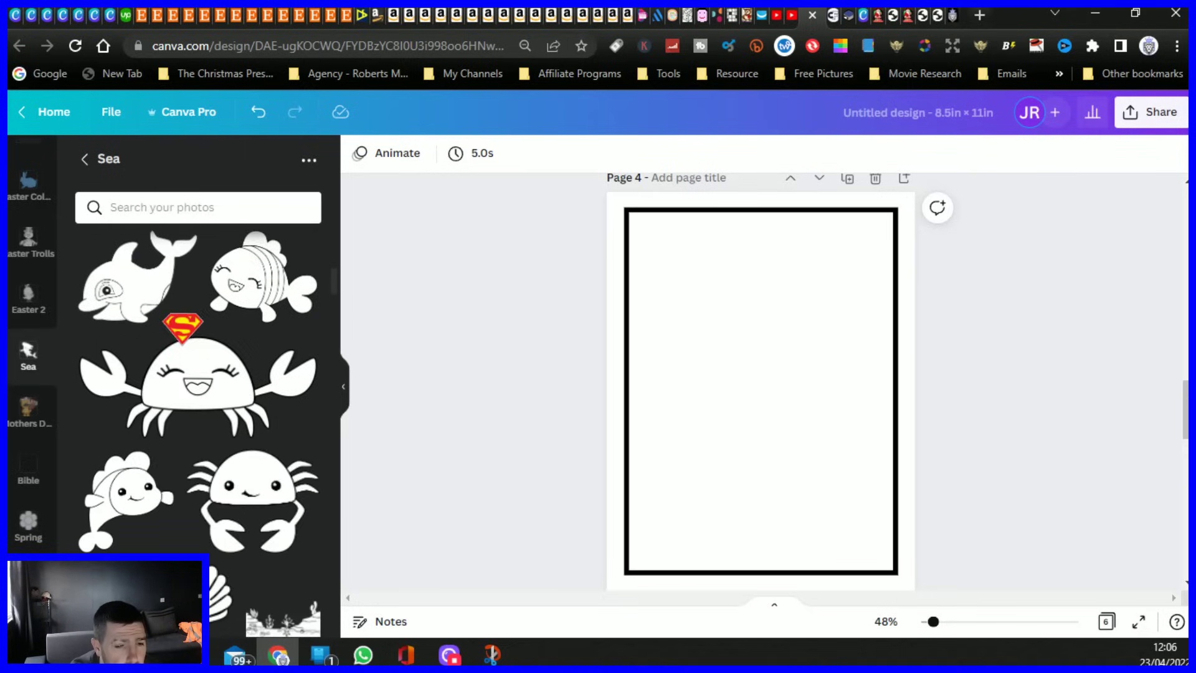
scroll(182, 329, down, 7)
scroll(182, 328, up, 3)
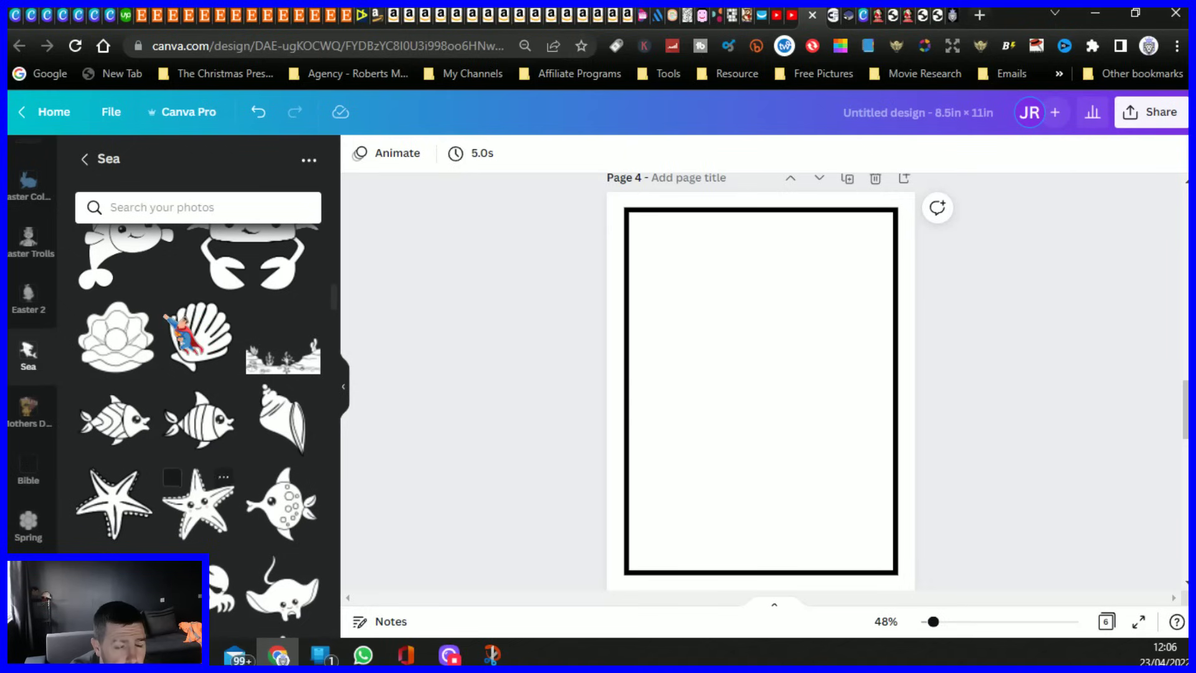
- Add the coral seabed scene to page 4, enlarge it along the border's bottom, and crop it at the right border
click(283, 362)
mouse_move(767, 514)
mouse_down()
mouse_move(755, 499)
mouse_move(773, 503)
mouse_up()
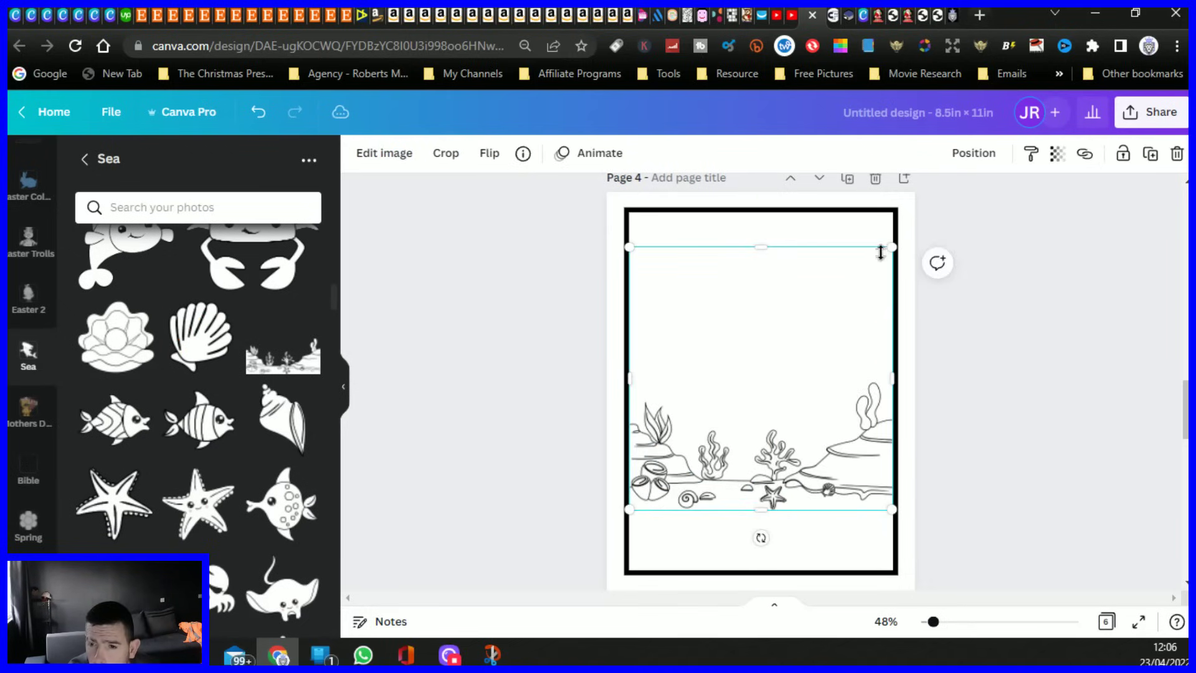
drag(898, 249, 1092, 208)
drag(731, 461, 726, 518)
drag(1015, 378, 899, 402)
click(520, 413)
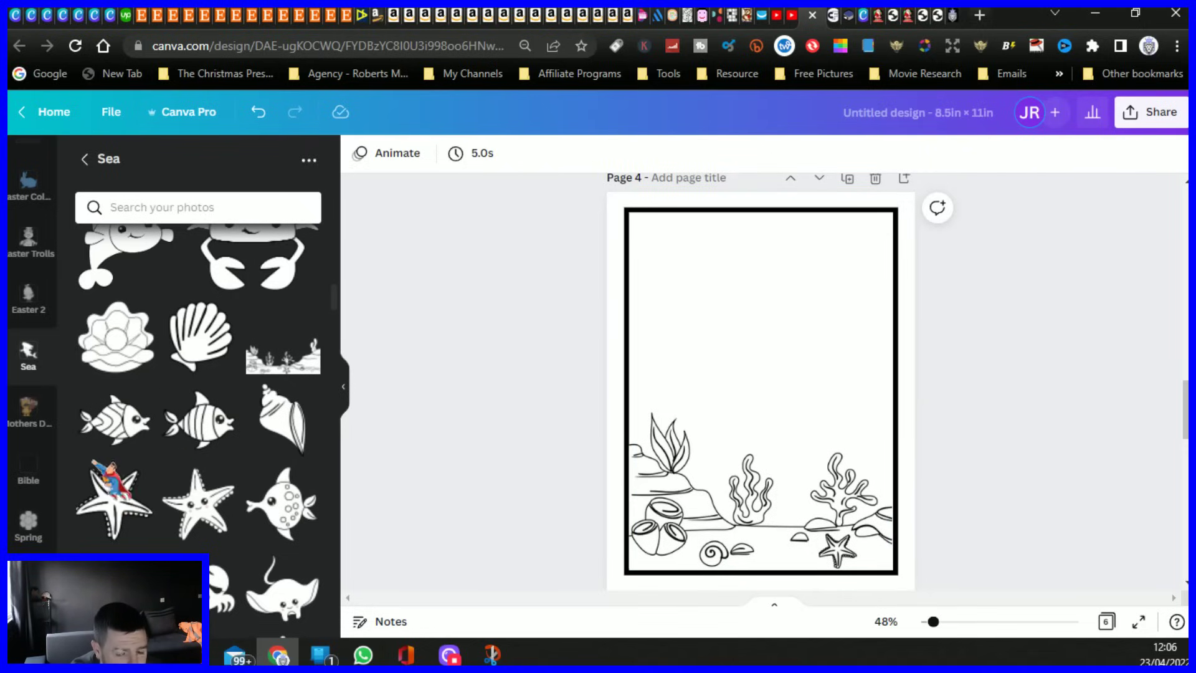
- Add the large smiling sea turtle from the Sea folder to page 4, tilt and shrink it slightly, and position it above the coral seabed
scroll(143, 499, down, 10)
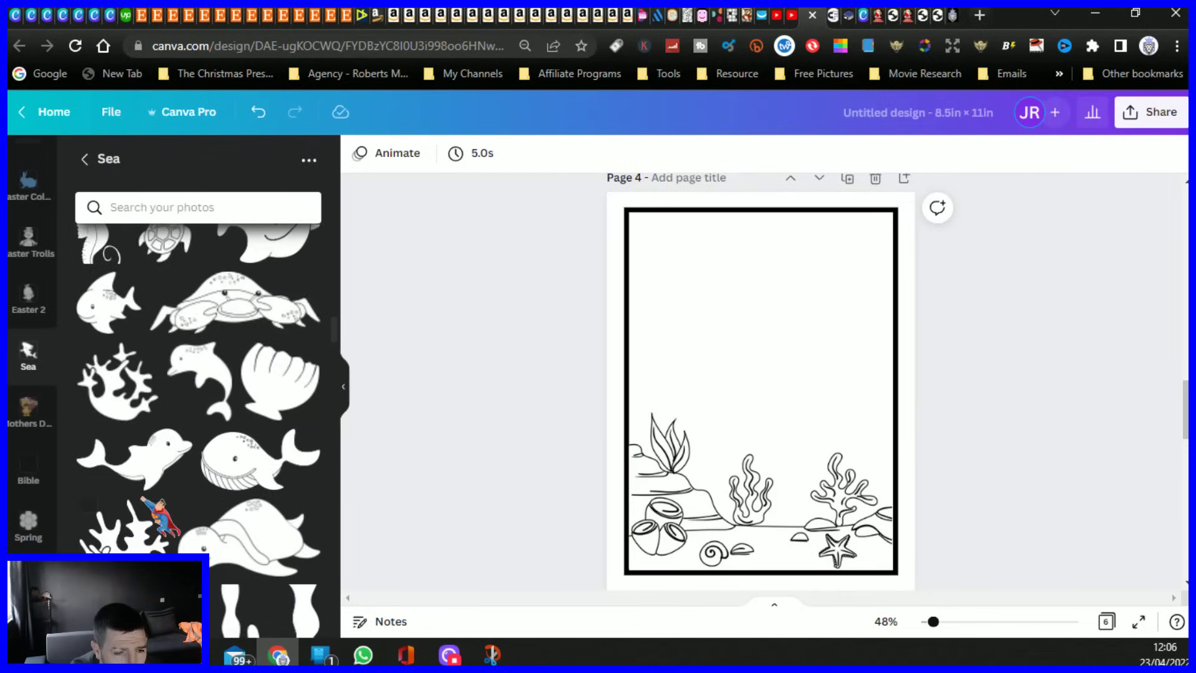
scroll(117, 495, down, 10)
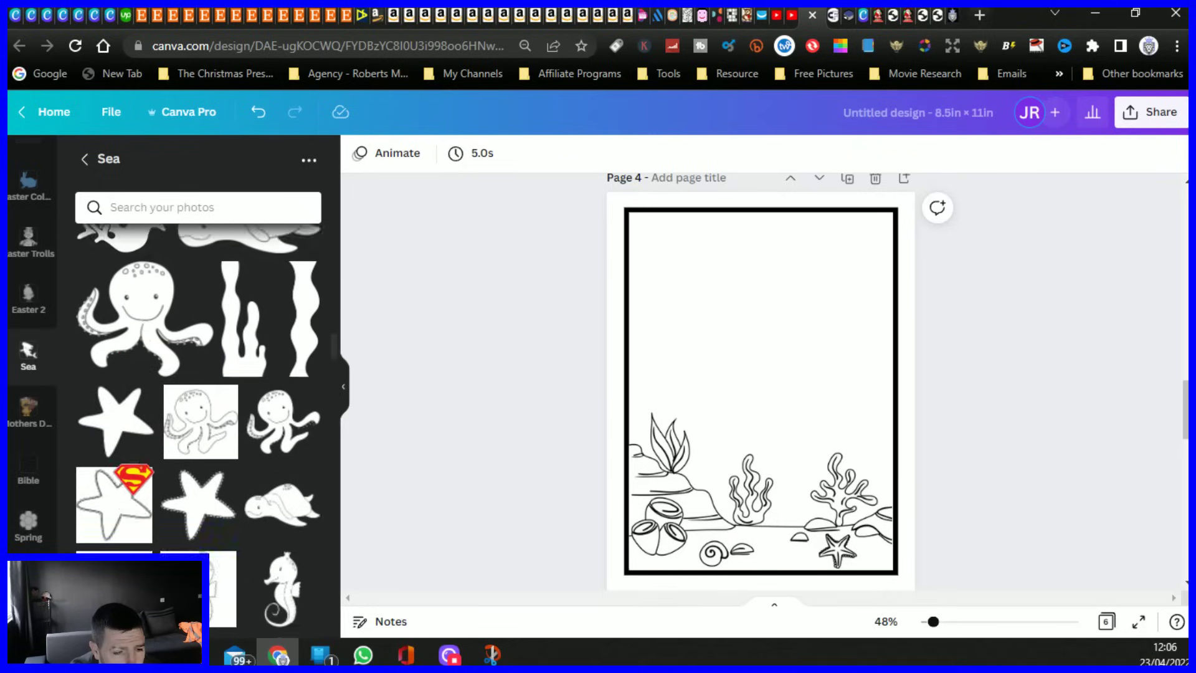
scroll(129, 478, down, 10)
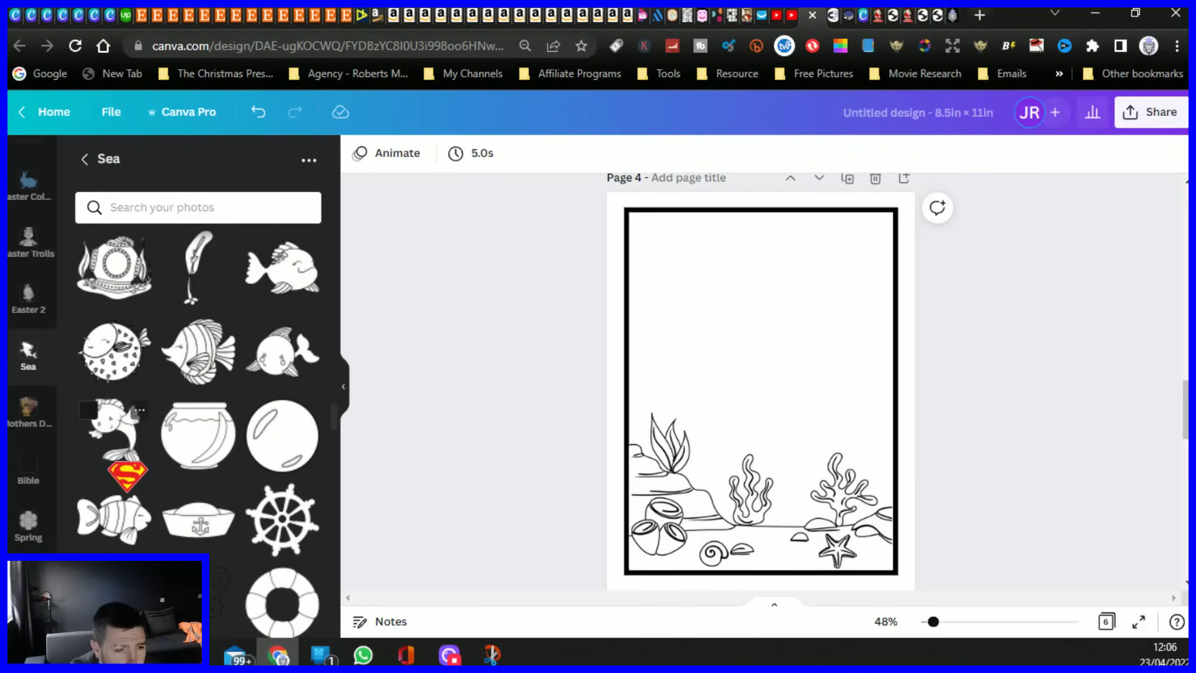
scroll(128, 476, down, 10)
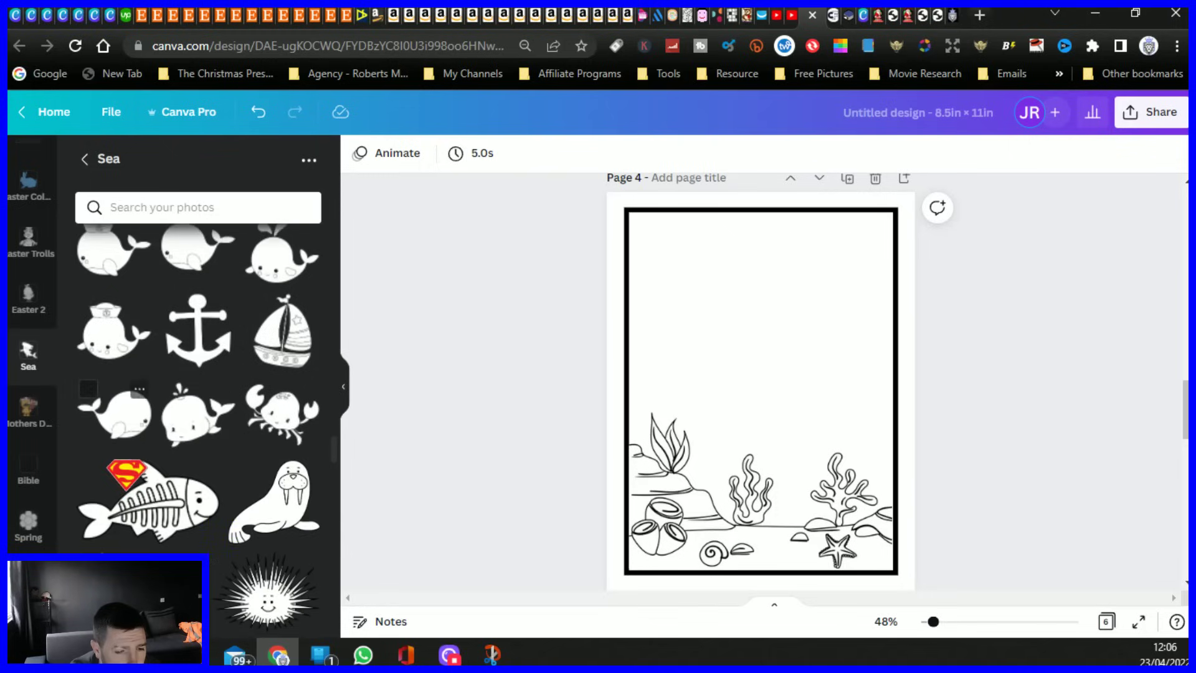
scroll(111, 464, down, 3)
click(165, 330)
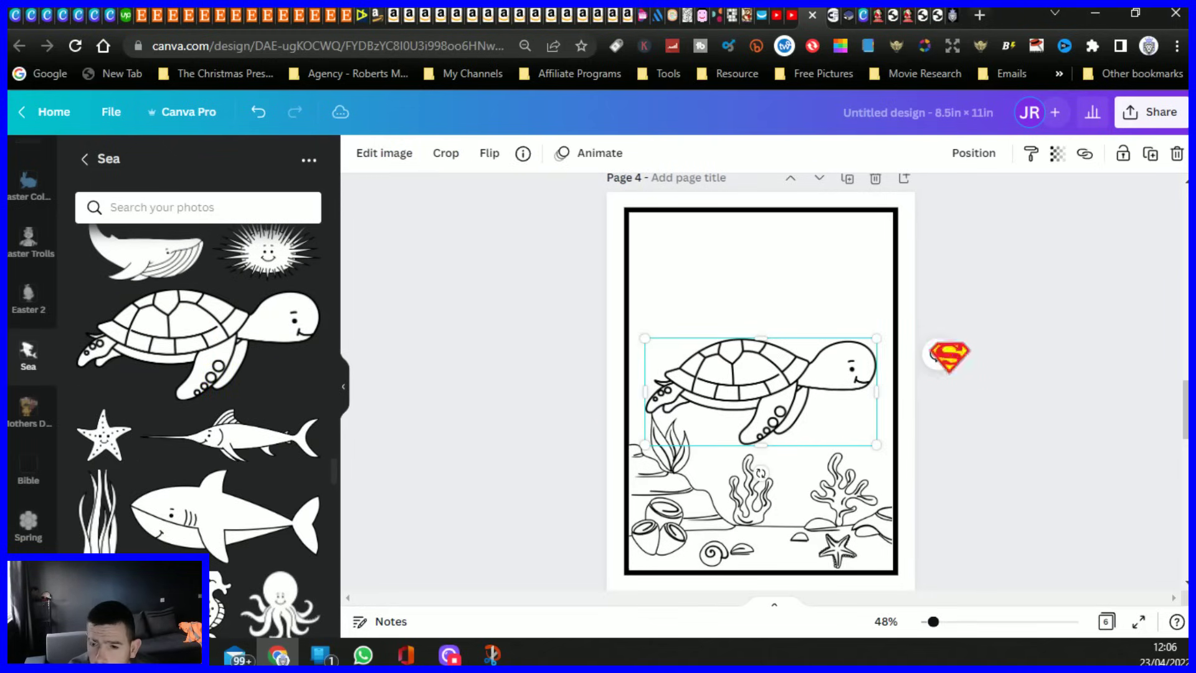
mouse_move(761, 473)
mouse_down()
mouse_move(825, 487)
mouse_move(783, 497)
mouse_move(755, 478)
mouse_move(770, 483)
mouse_up()
mouse_move(874, 340)
mouse_down()
mouse_move(817, 361)
mouse_move(787, 405)
mouse_move(813, 366)
mouse_move(869, 344)
mouse_up()
drag(774, 422, 780, 415)
- Add a heading reading "UNDER THE SEA I SWIM" to page 4 and apply the Hollow text effect
scroll(11, 309, up, 10)
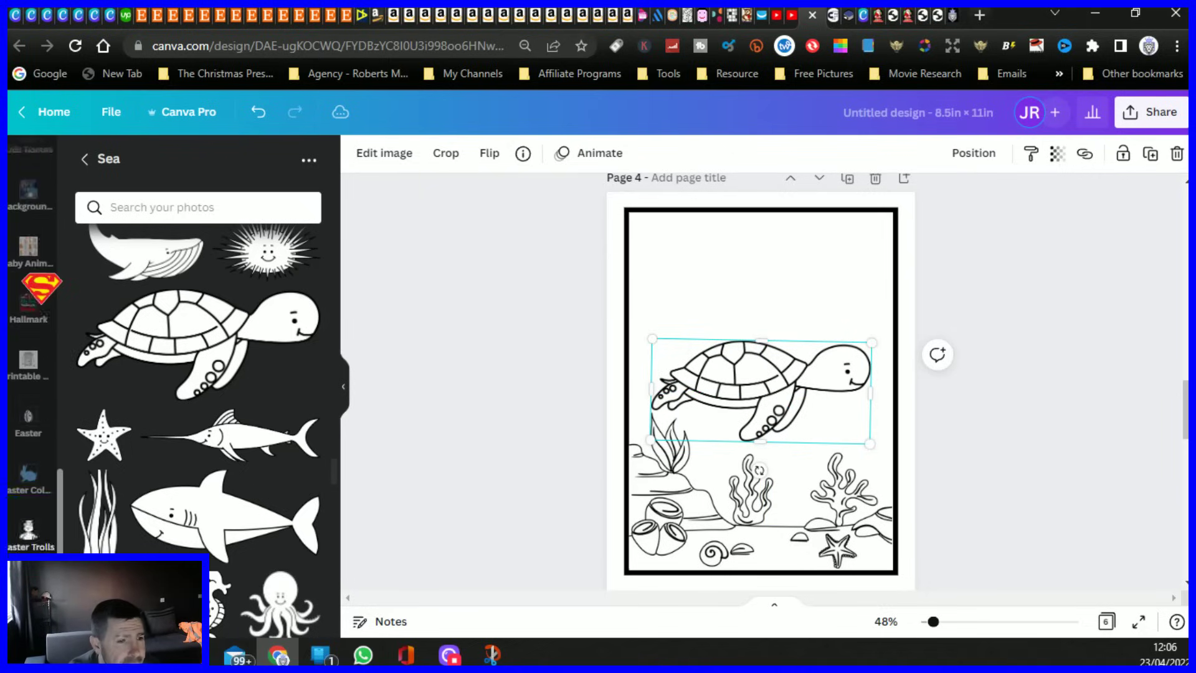
scroll(25, 271, up, 5)
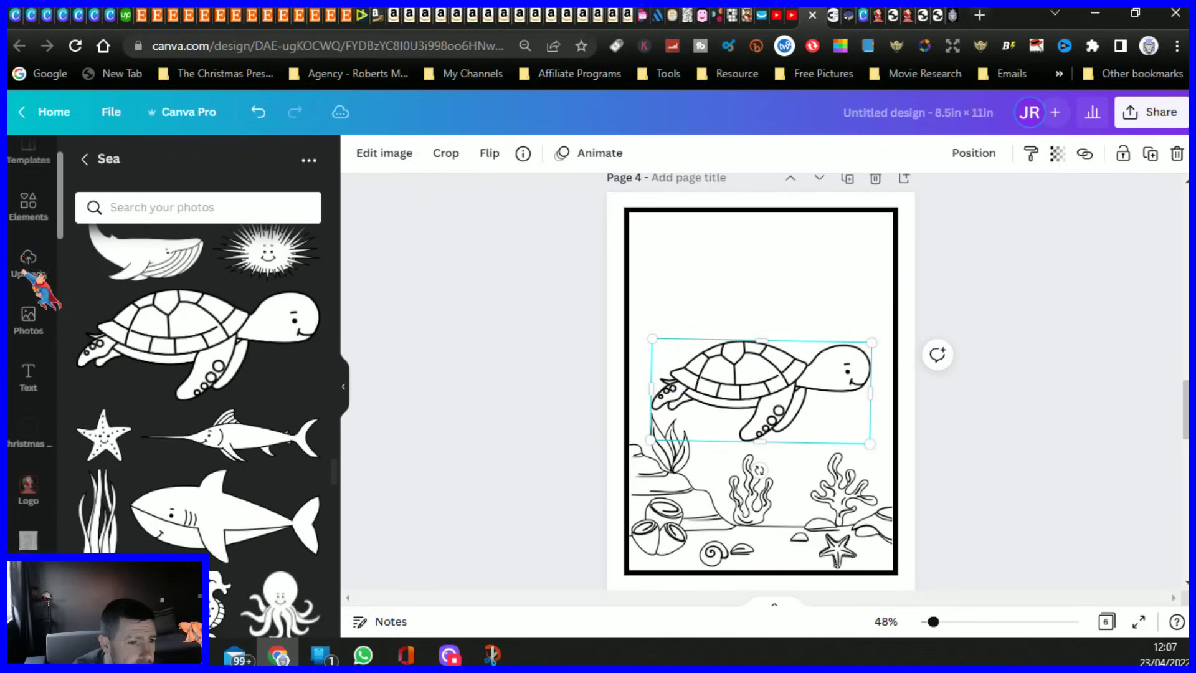
click(28, 389)
click(180, 251)
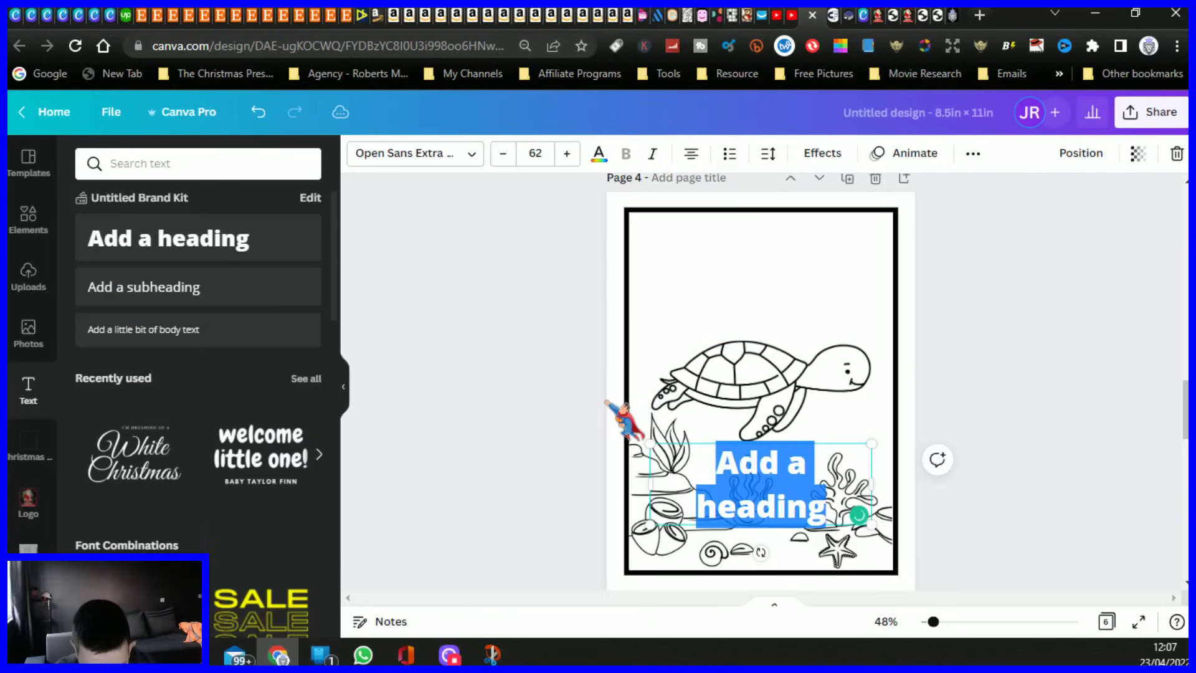
text(U)
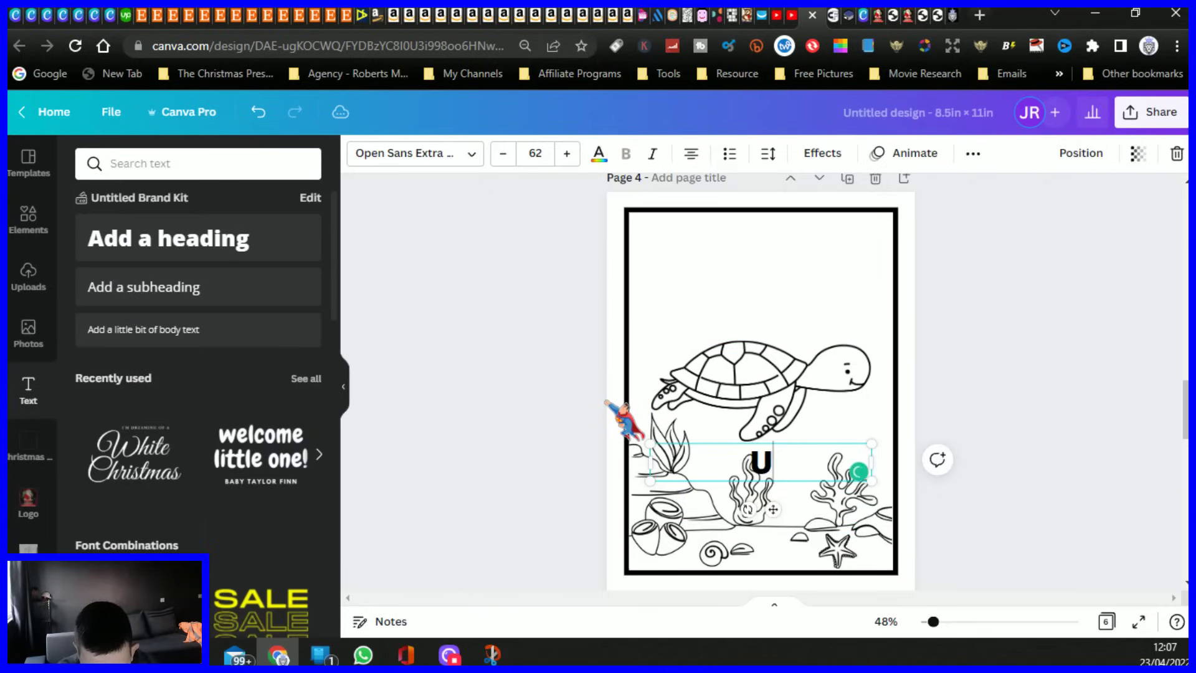
text(NDER T)
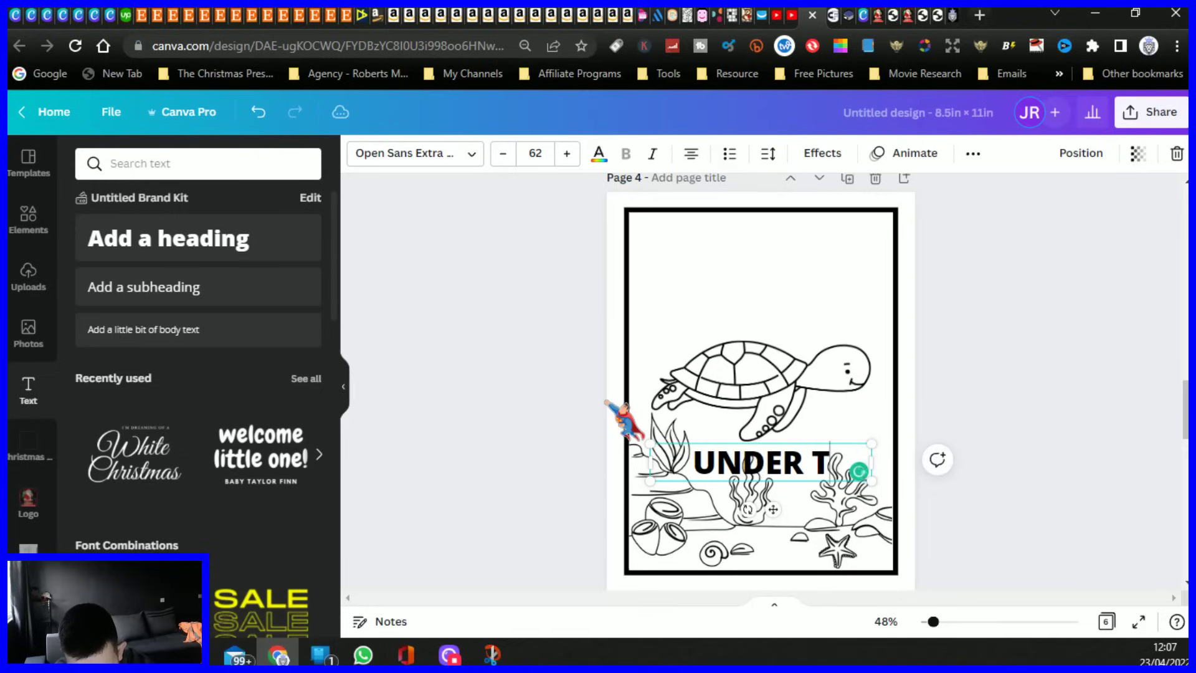
text(HE SEA)
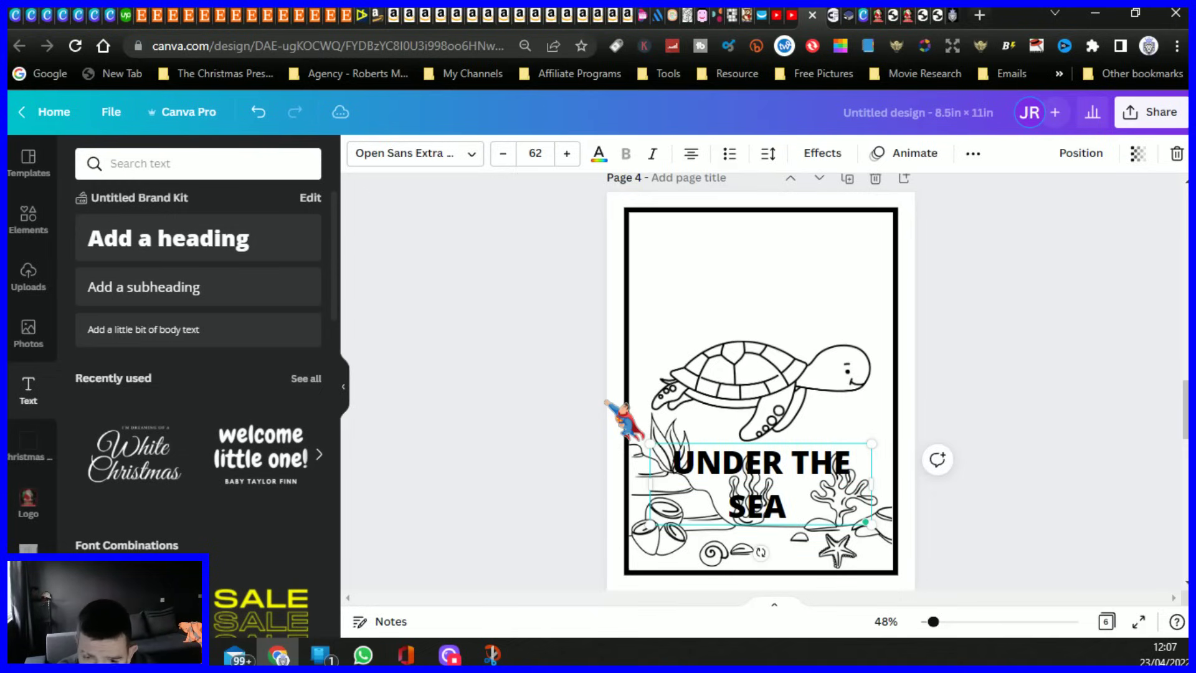
text( I SWIM)
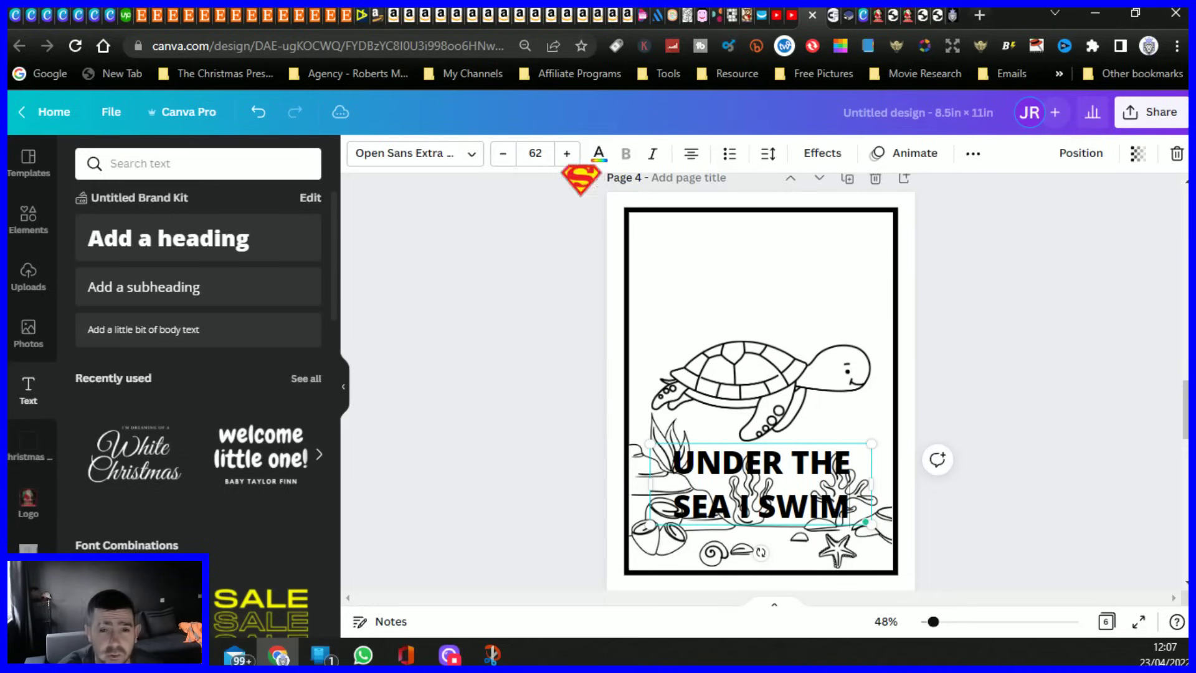
click(822, 154)
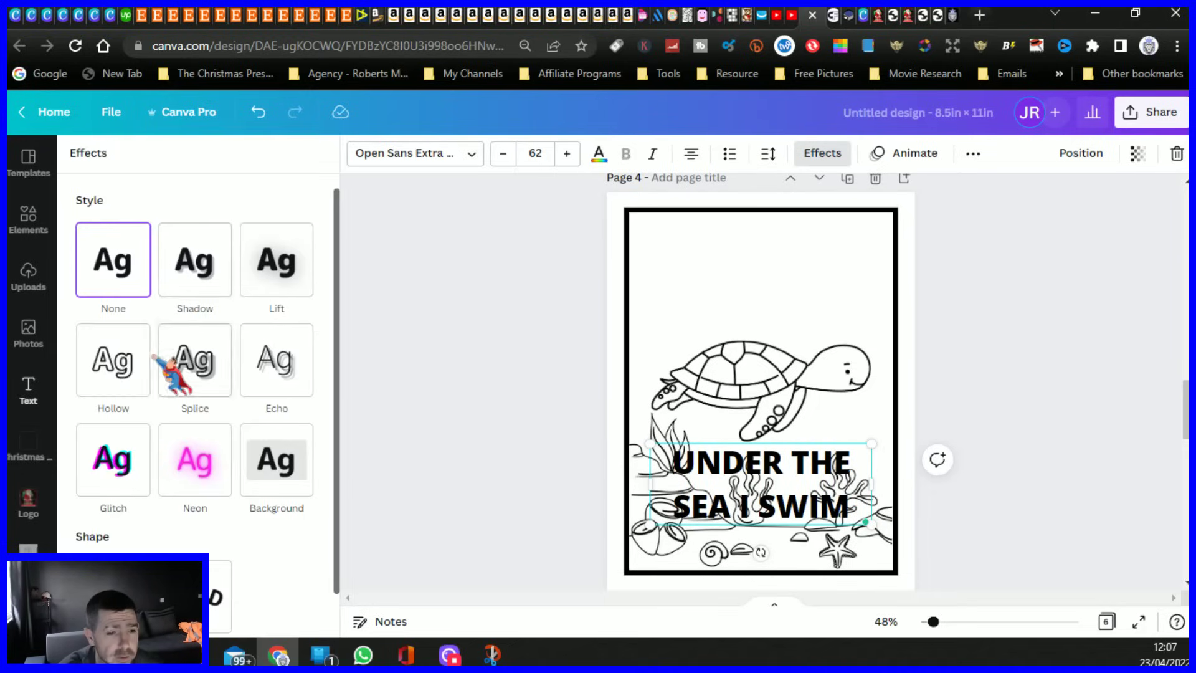
click(128, 364)
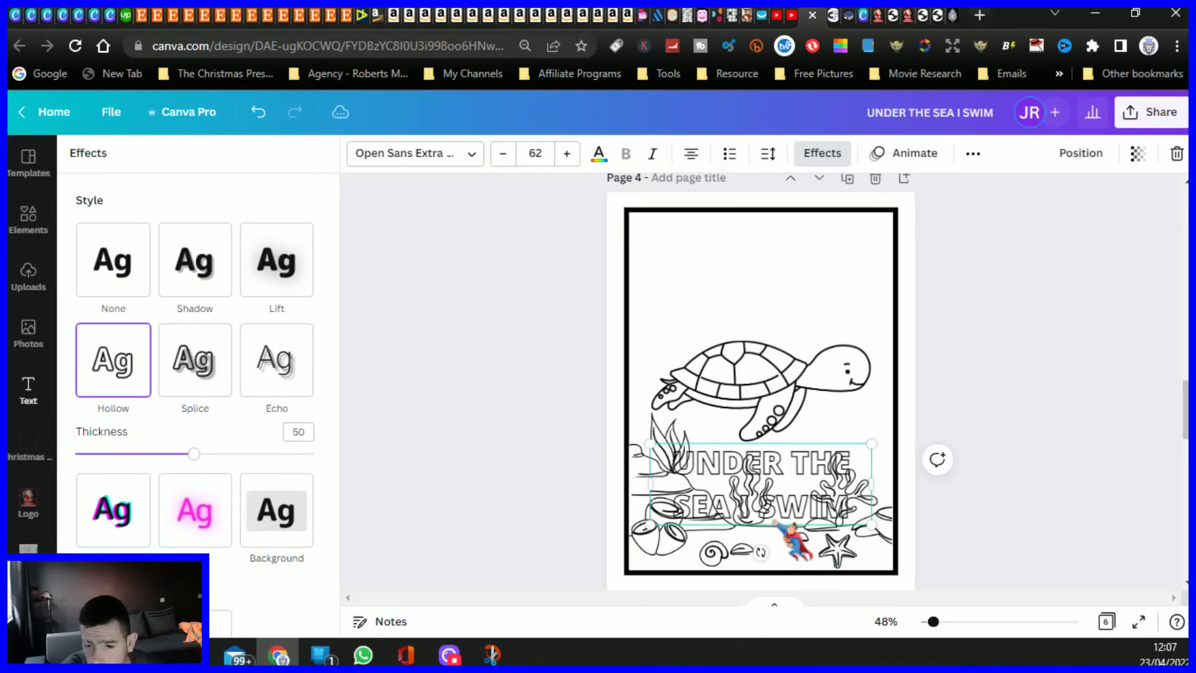
- Move the heading above the turtle and enlarge it to two lines spanning the width inside the border
drag(784, 475, 801, 278)
drag(869, 231, 891, 226)
drag(892, 269, 862, 270)
drag(862, 227, 887, 216)
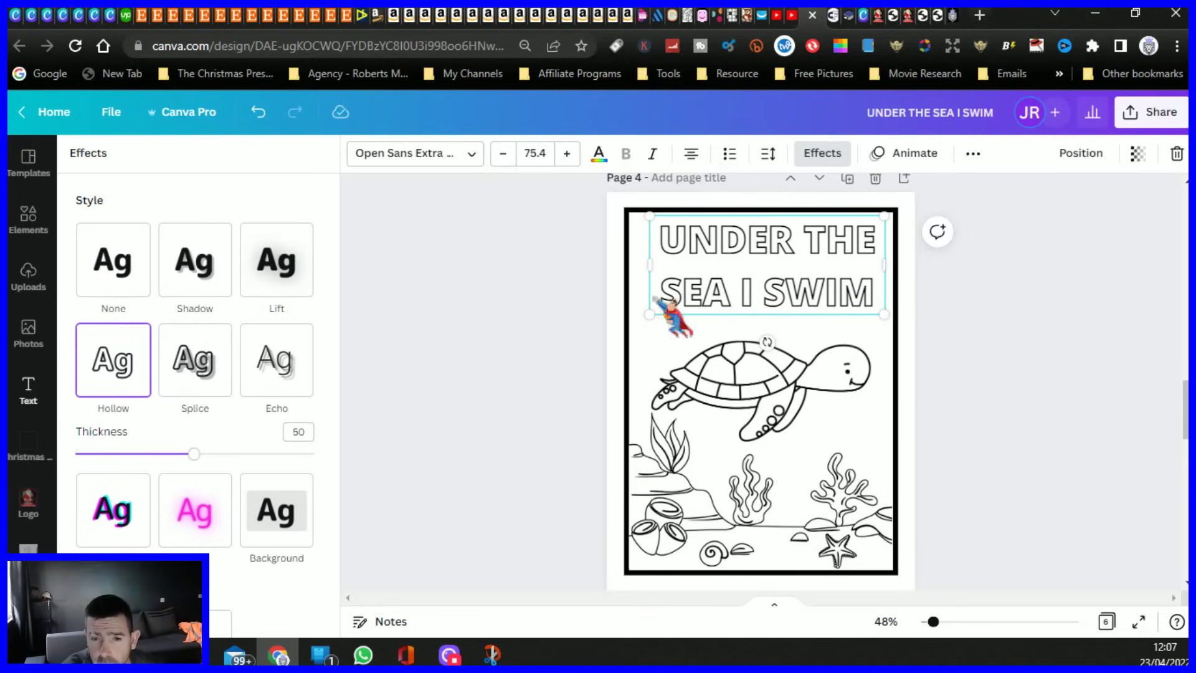
drag(648, 316, 636, 325)
mouse_move(729, 287)
mouse_down()
mouse_move(758, 299)
mouse_move(735, 284)
mouse_up()
click(561, 308)
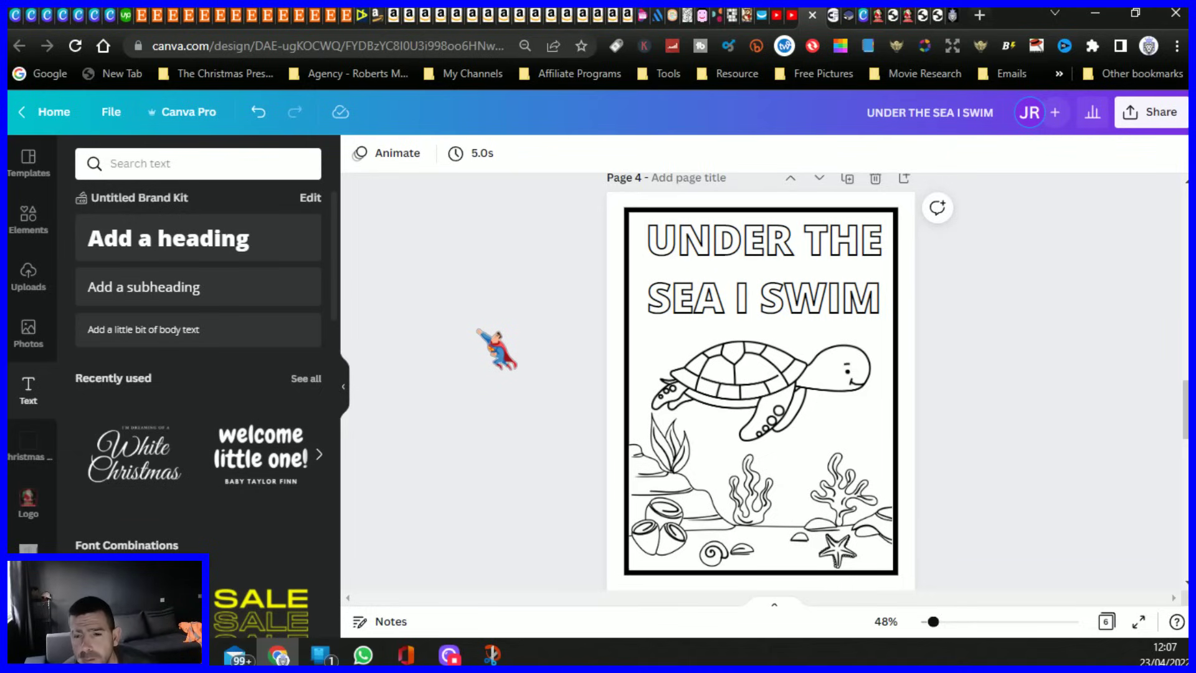
- Review the finished pages, go to blank bordered page 5, and look through the Sea folder for artwork to start it
scroll(497, 348, up, 10)
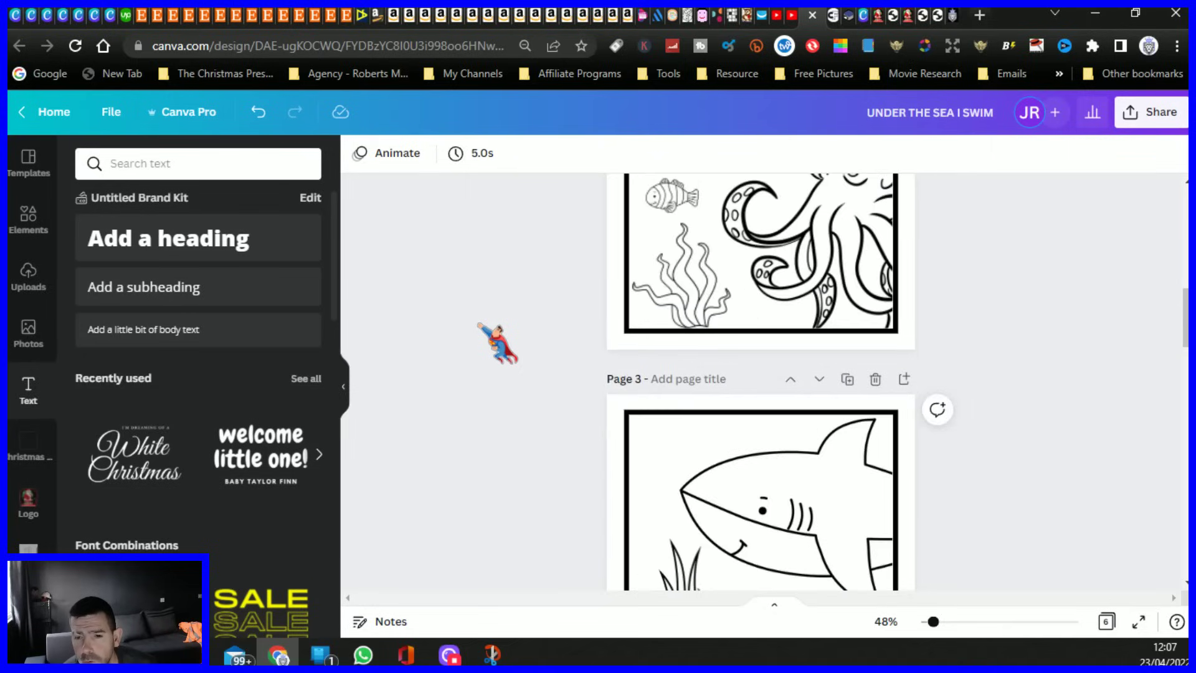
scroll(497, 341, up, 5)
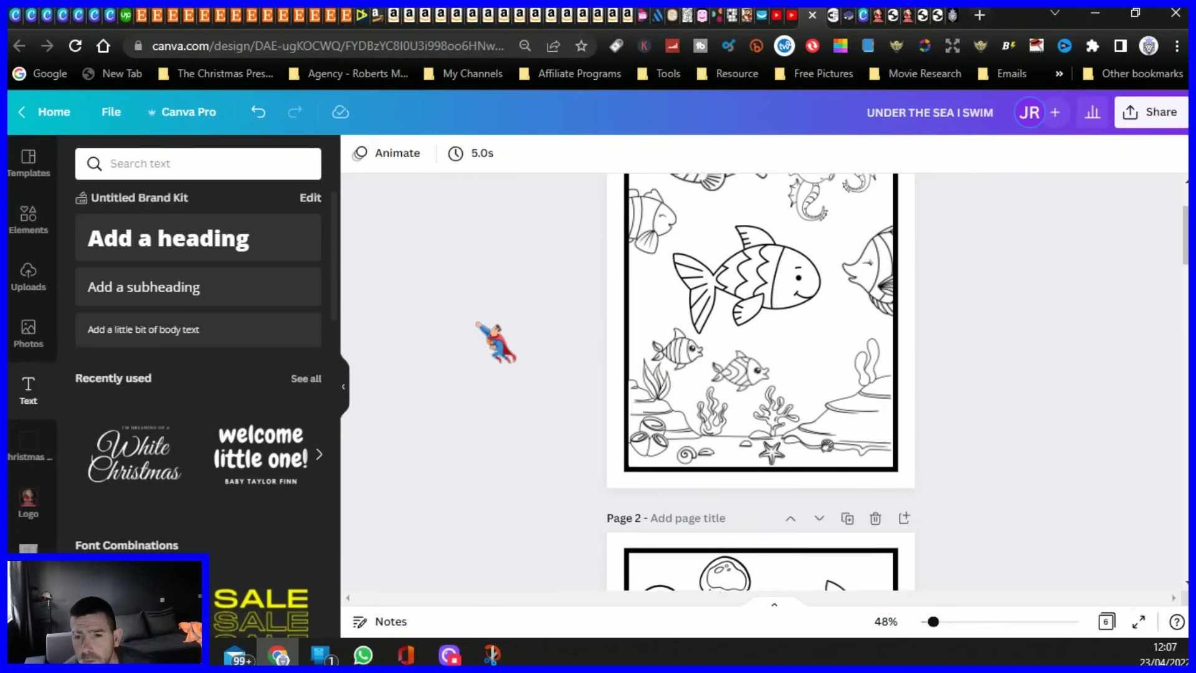
scroll(496, 342, down, 15)
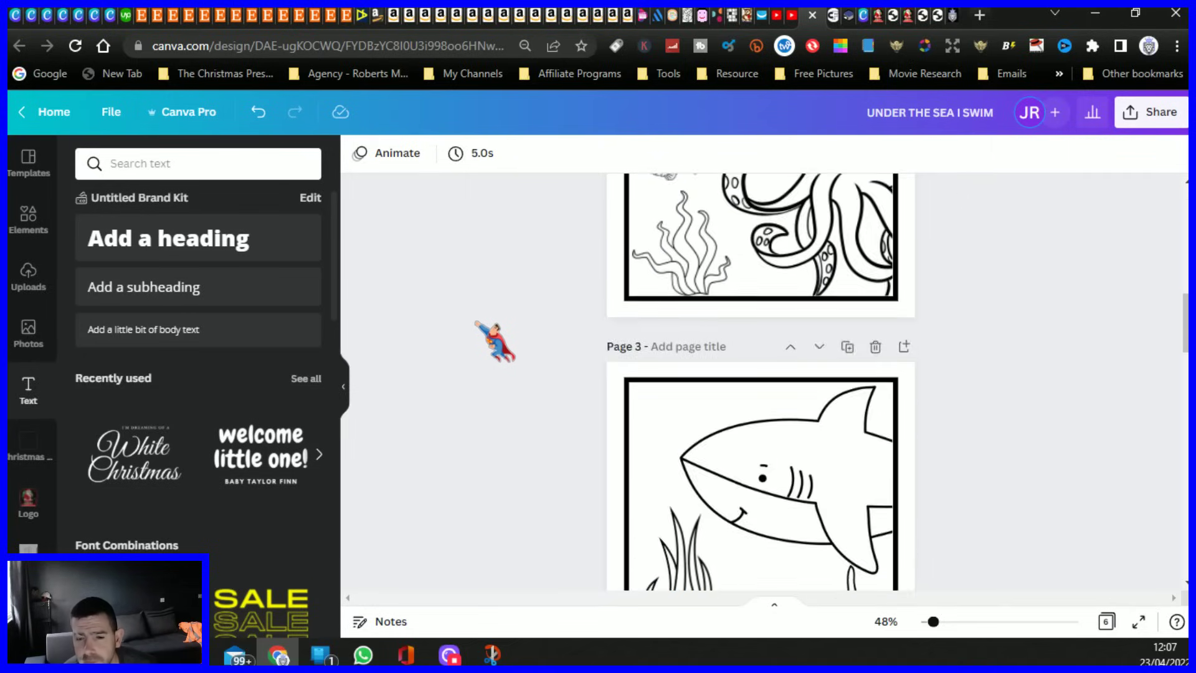
scroll(496, 341, down, 5)
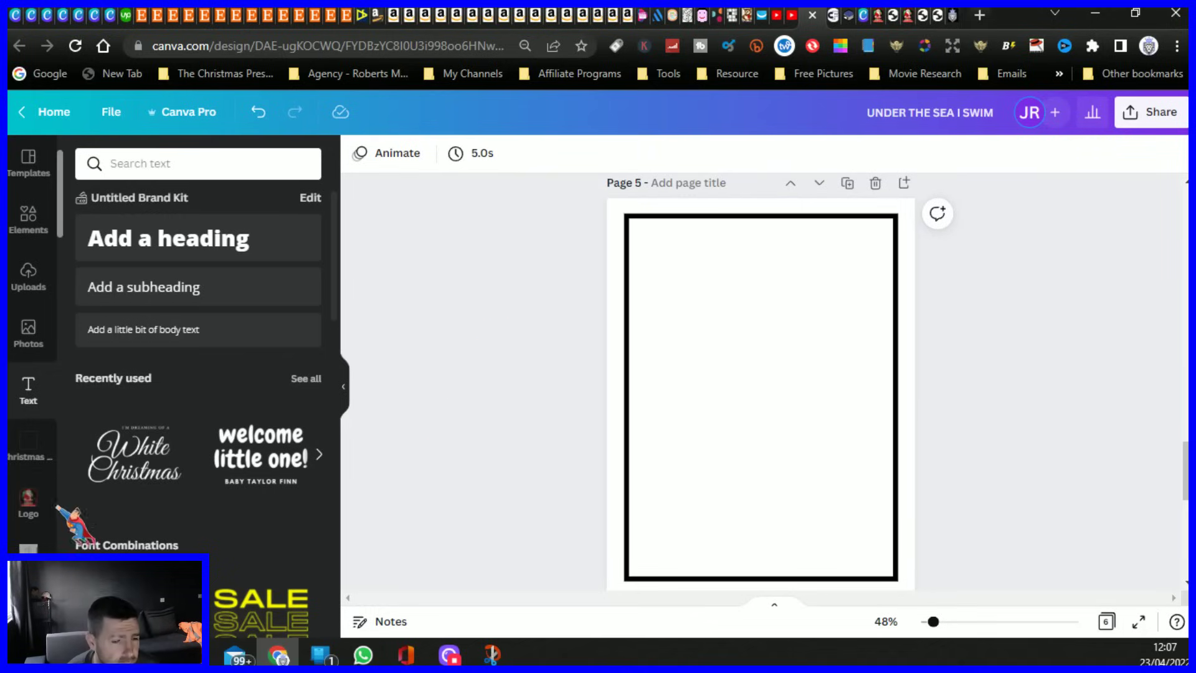
scroll(38, 542, down, 10)
scroll(37, 543, down, 5)
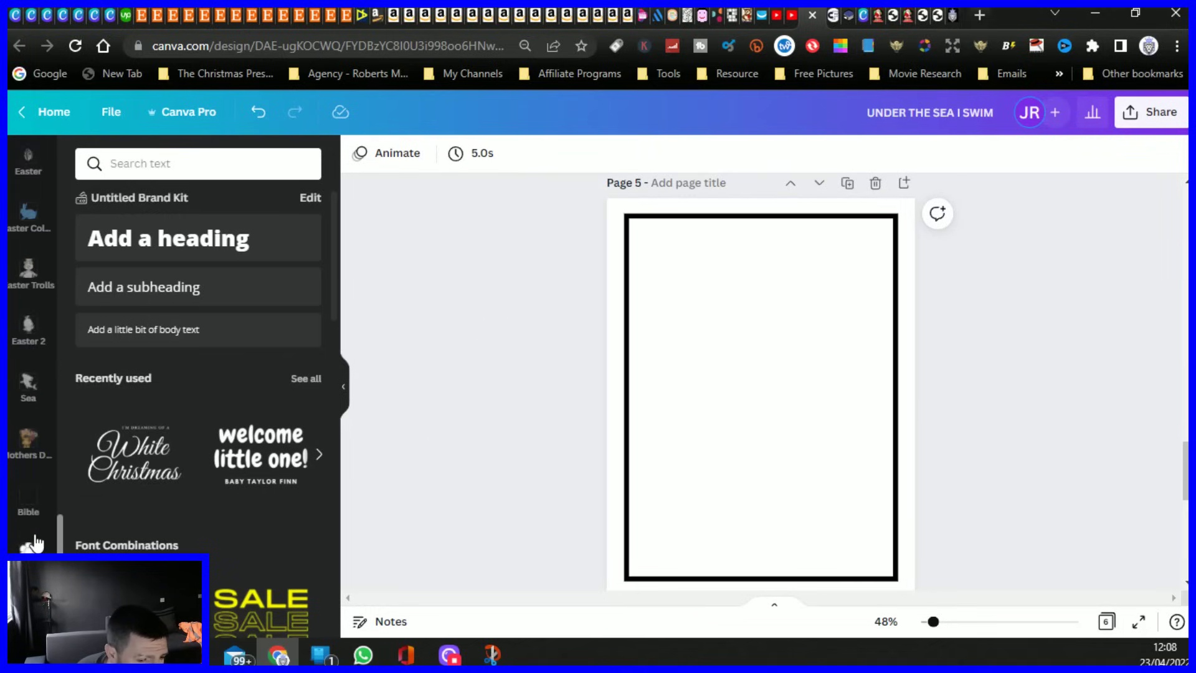
click(31, 386)
scroll(186, 389, up, 3)
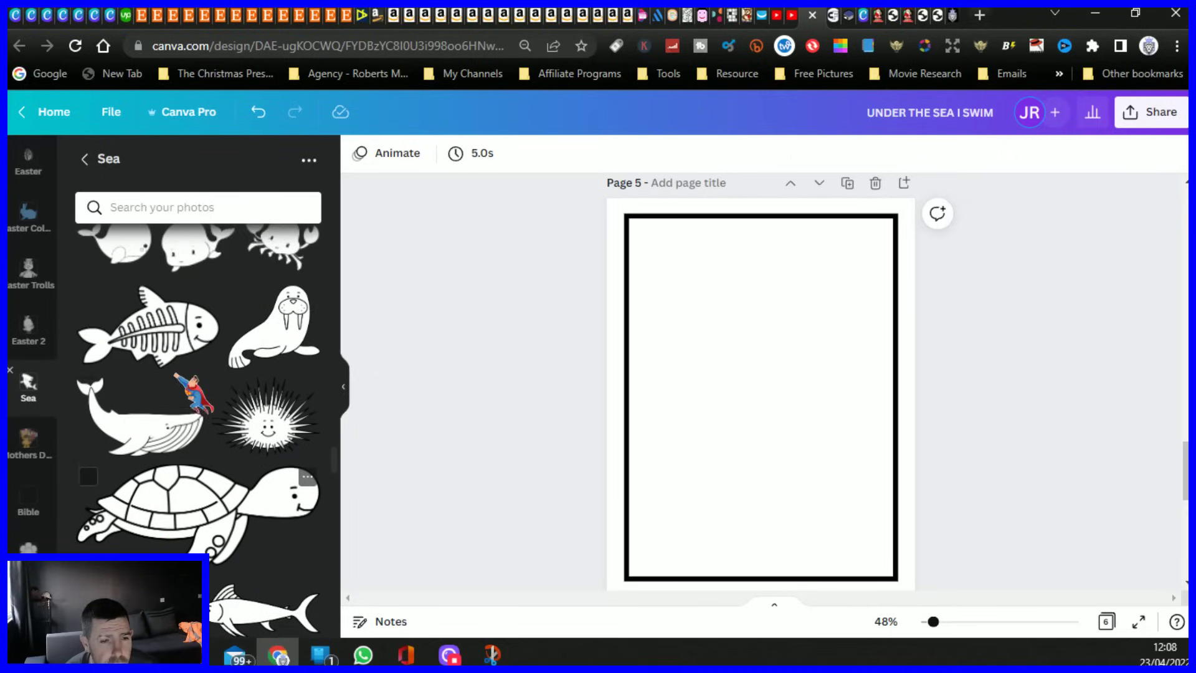
scroll(187, 389, up, 3)
scroll(171, 411, up, 10)
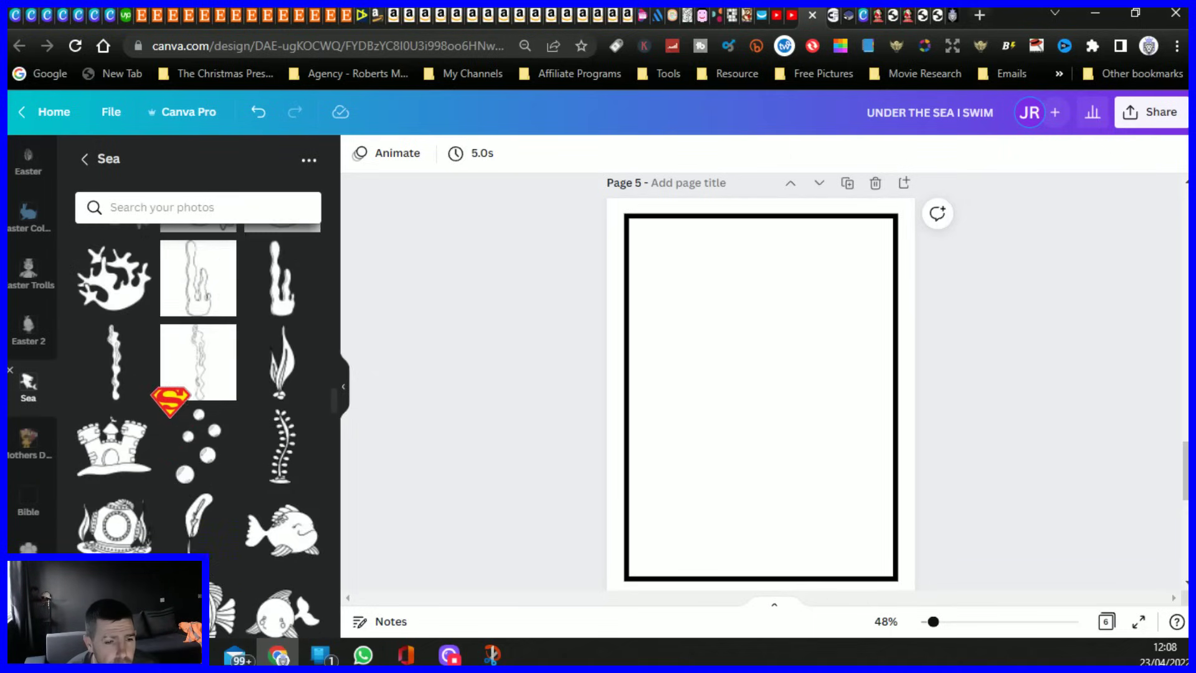
scroll(169, 398, up, 10)
scroll(170, 389, up, 10)
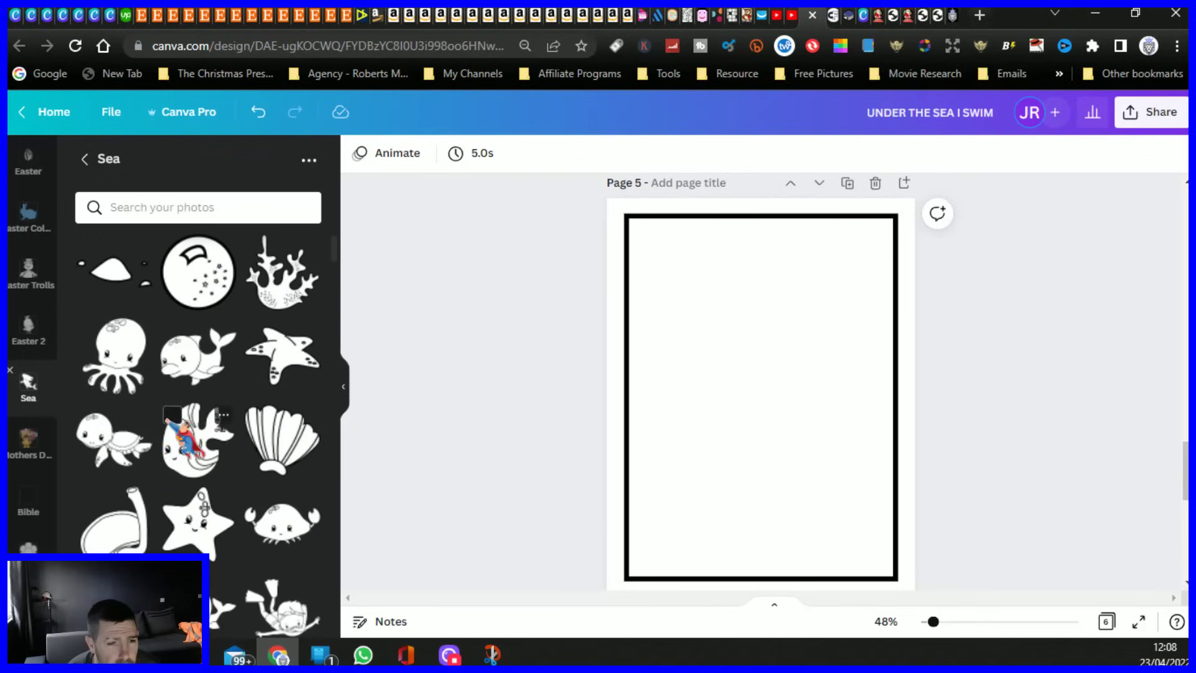
scroll(180, 391, down, 8)
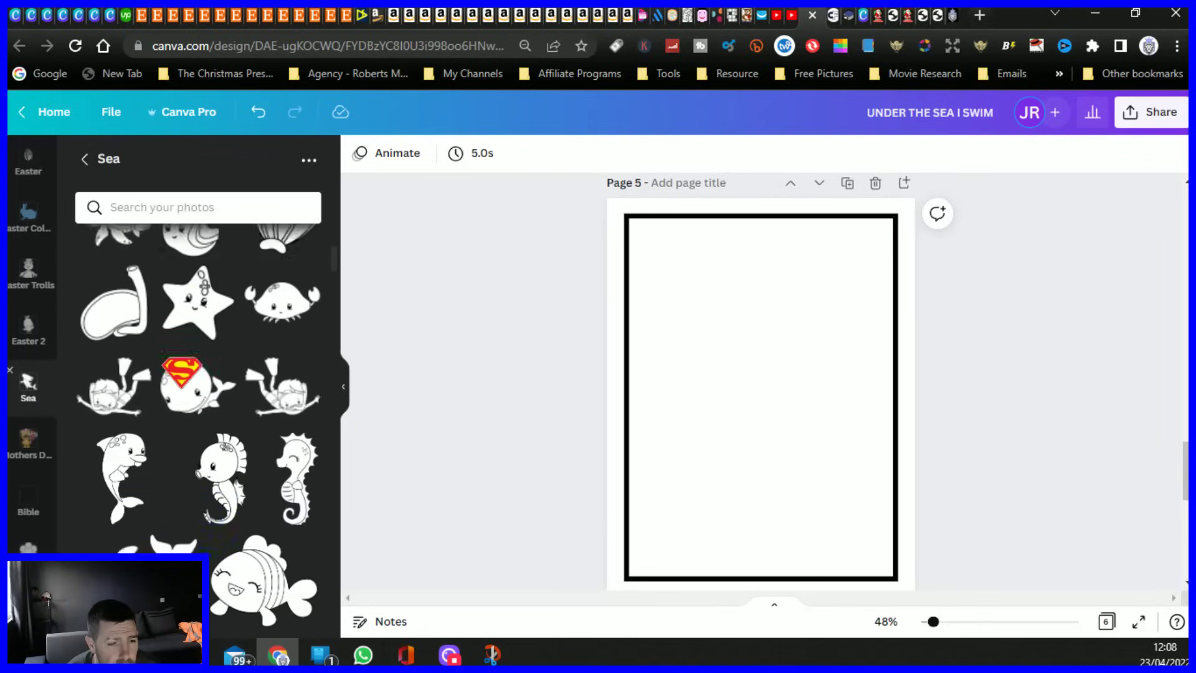
- Add the snorkeling diver facing left to page 5, shrink it, and place it in the border's upper-right corner
click(107, 269)
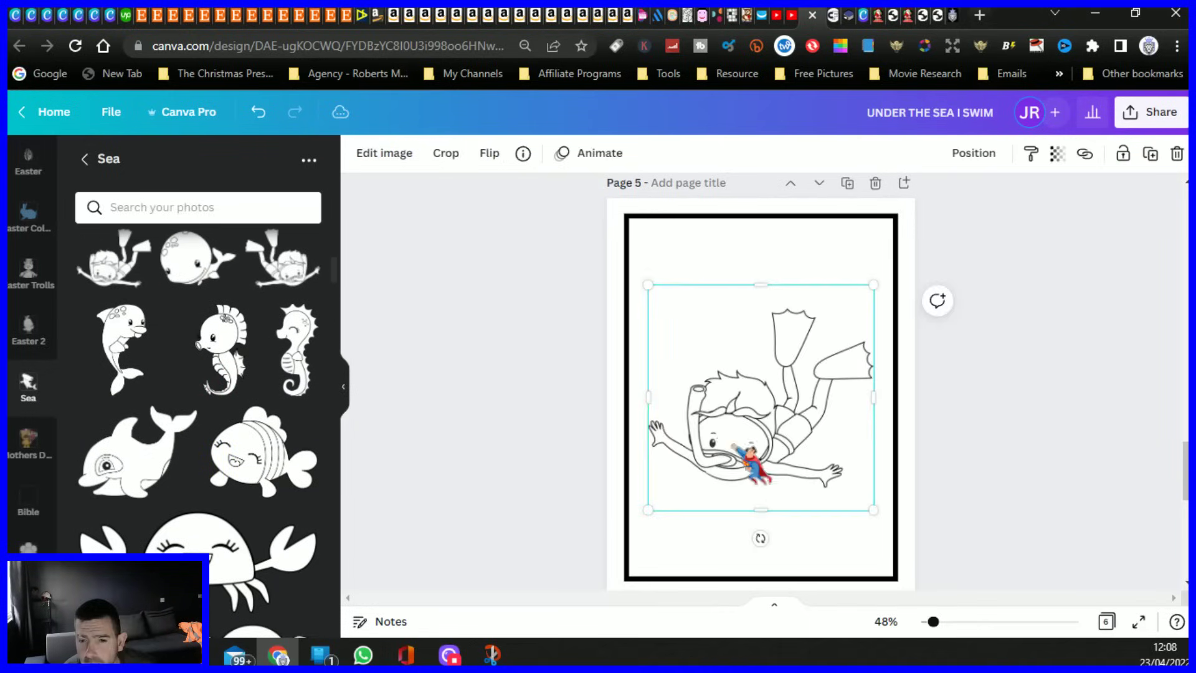
drag(874, 502, 797, 374)
drag(678, 385, 796, 288)
click(408, 333)
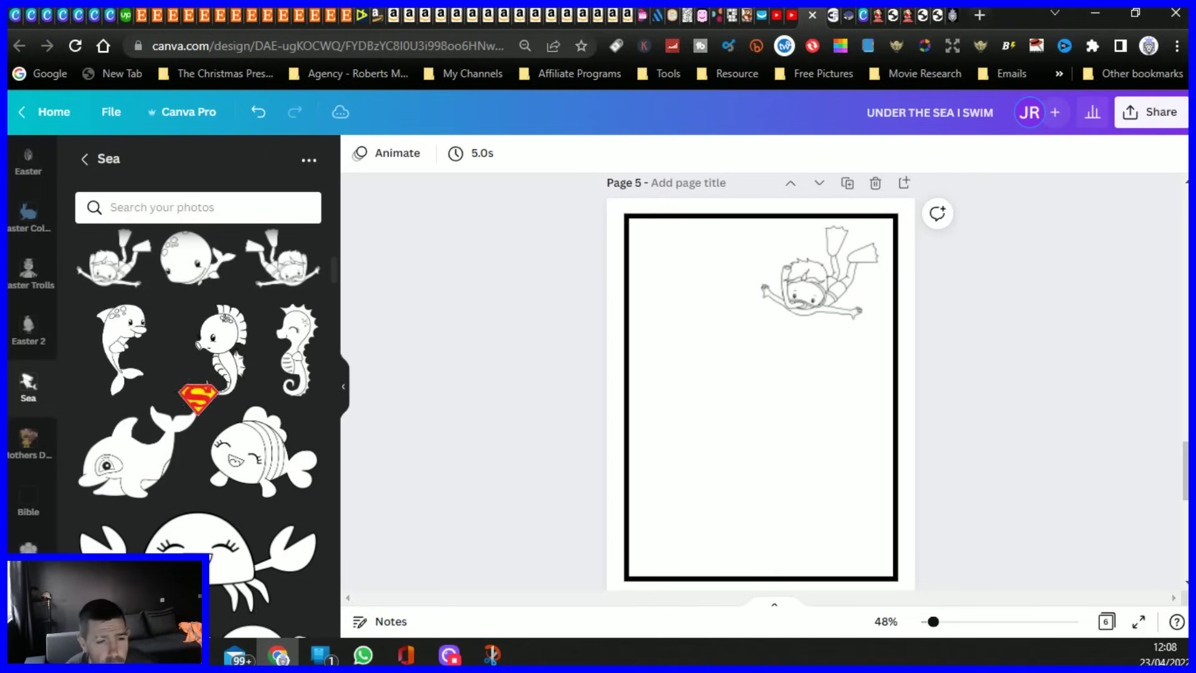
- Add the open clam shell with a pearl, shrink it, and place it in the border's lower-left corner
scroll(186, 399, down, 2)
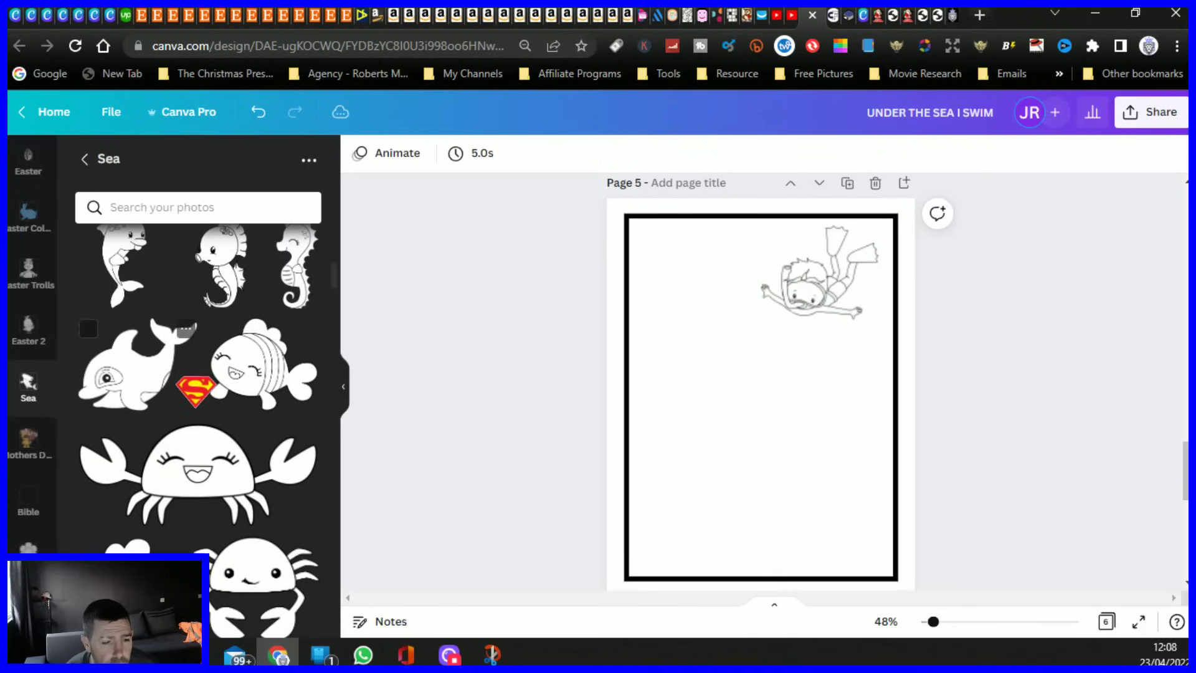
scroll(195, 389, down, 6)
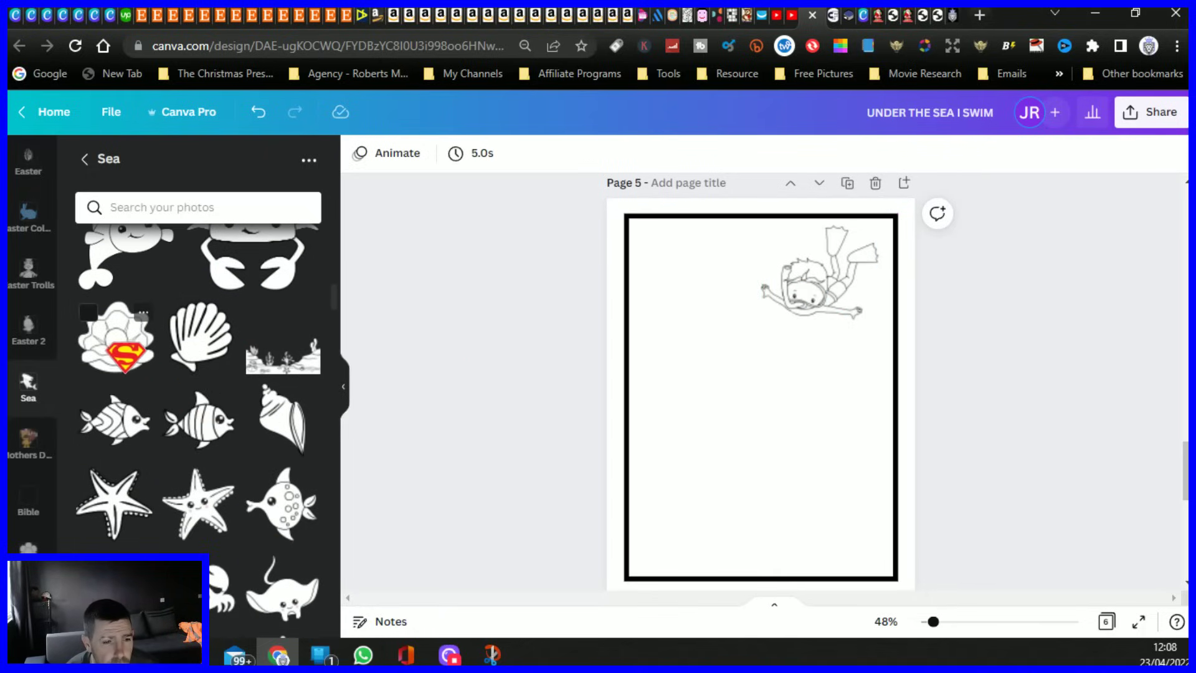
click(125, 356)
drag(872, 297, 706, 415)
drag(692, 464, 673, 543)
click(436, 483)
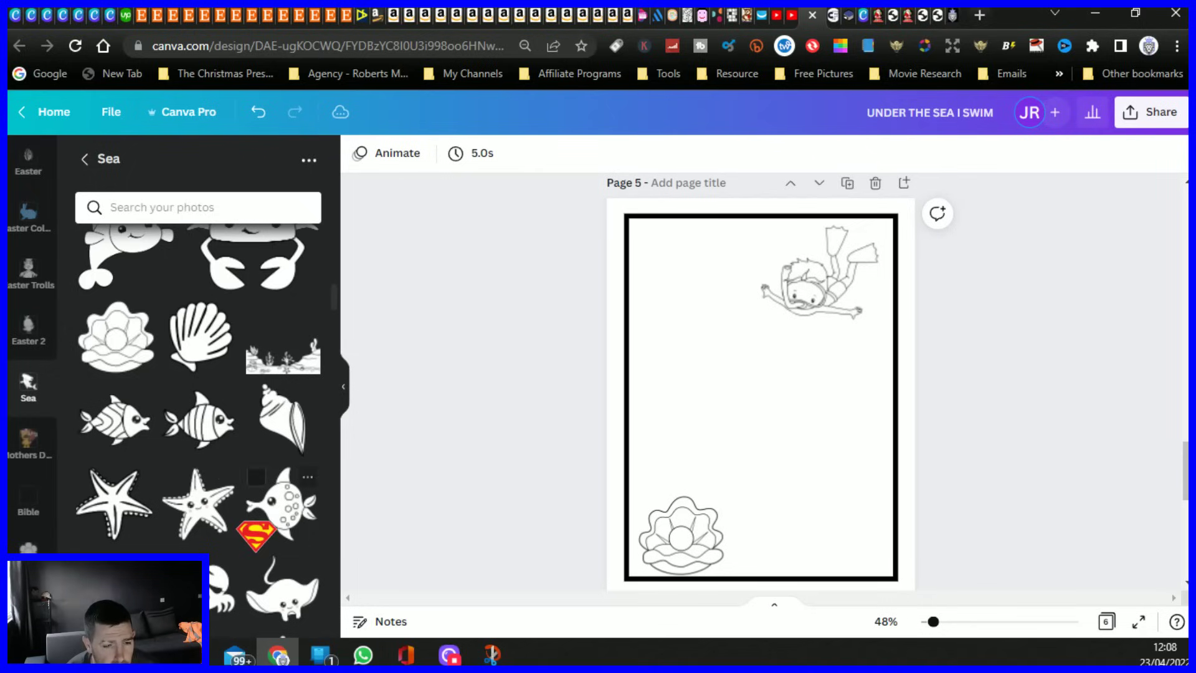
- Add the spotted fish to page 5, shrink it, and duplicate it into a loose group of four beside the clam shell
click(293, 511)
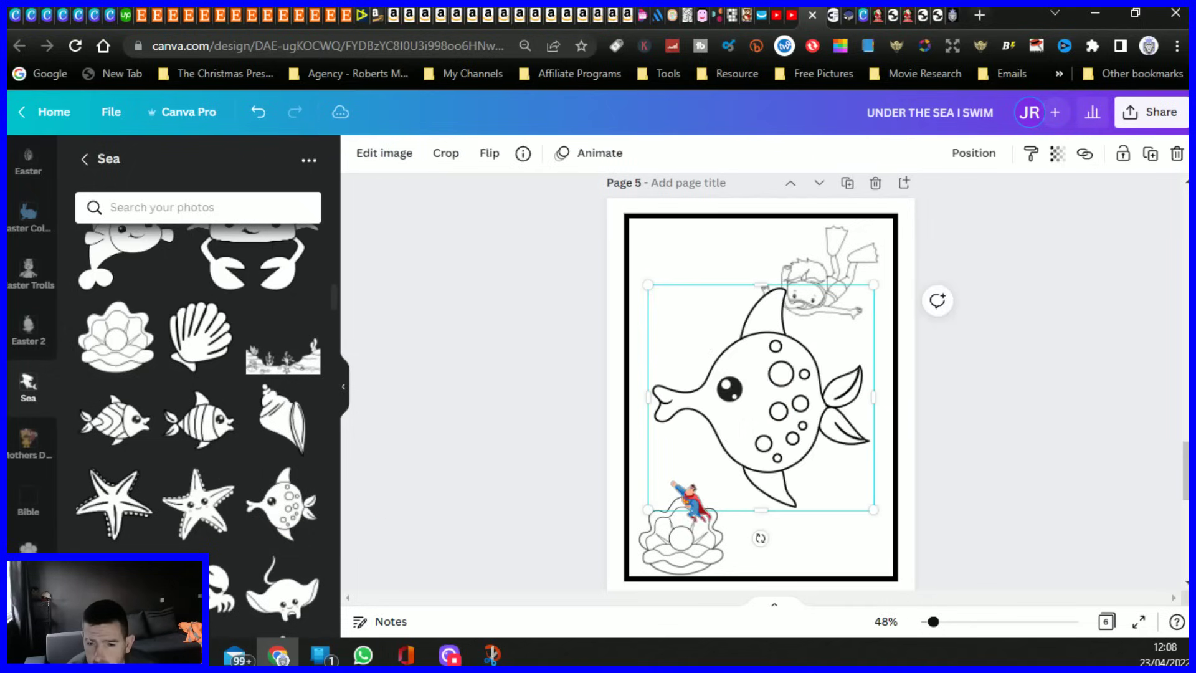
drag(645, 283, 851, 449)
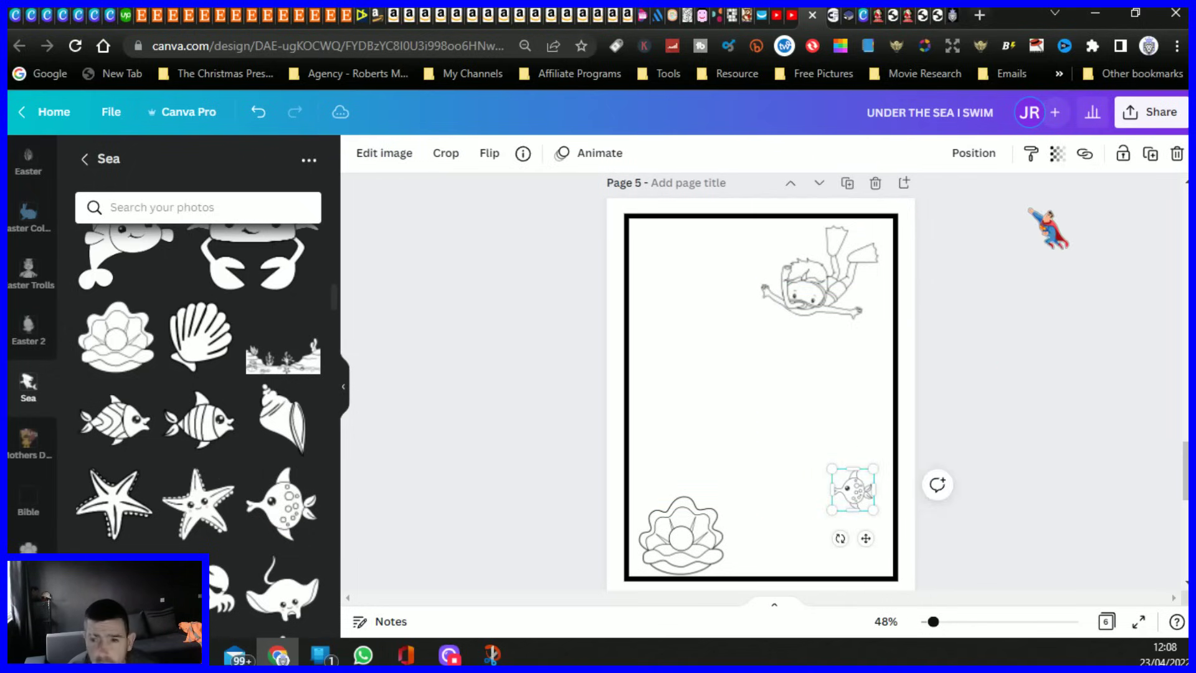
click(1150, 154)
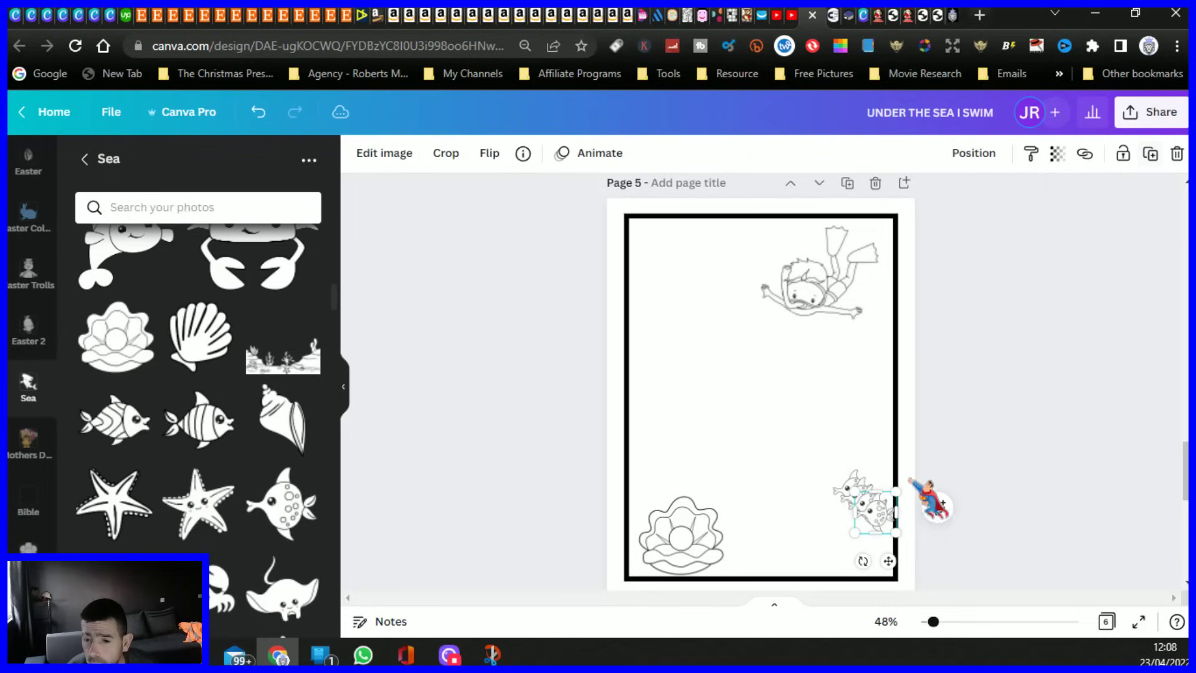
drag(885, 520, 833, 536)
mouse_move(864, 498)
mouse_down()
mouse_move(875, 502)
mouse_move(895, 460)
mouse_move(778, 480)
mouse_move(861, 482)
mouse_up()
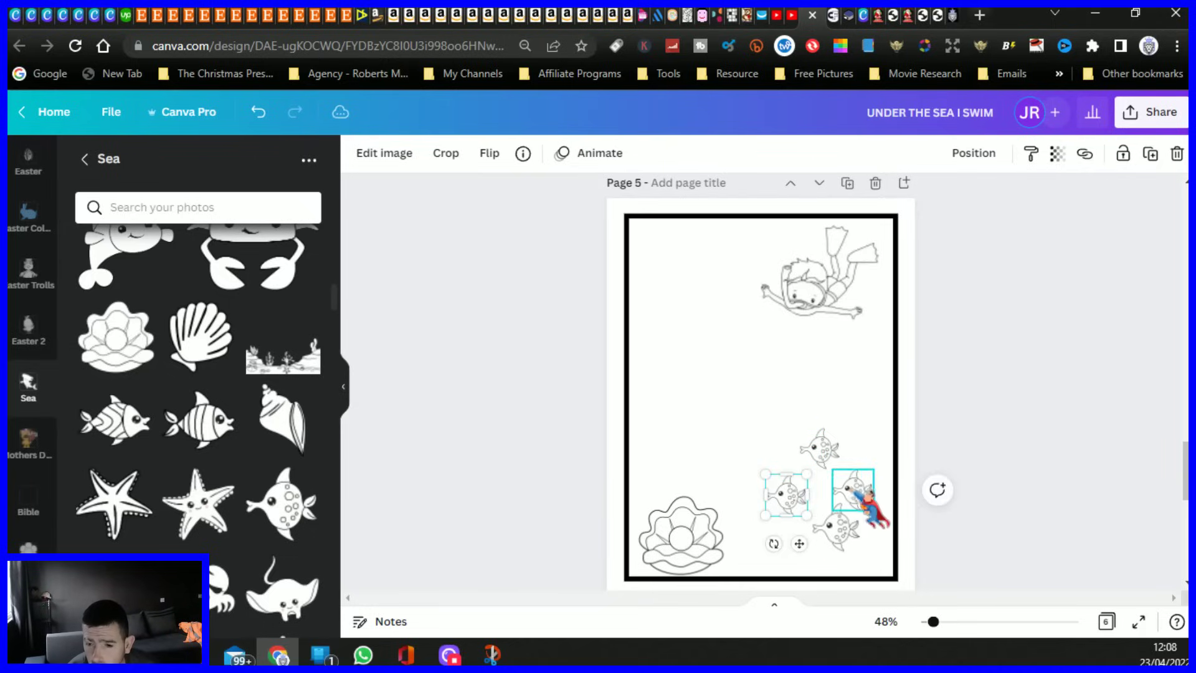
drag(795, 506, 805, 502)
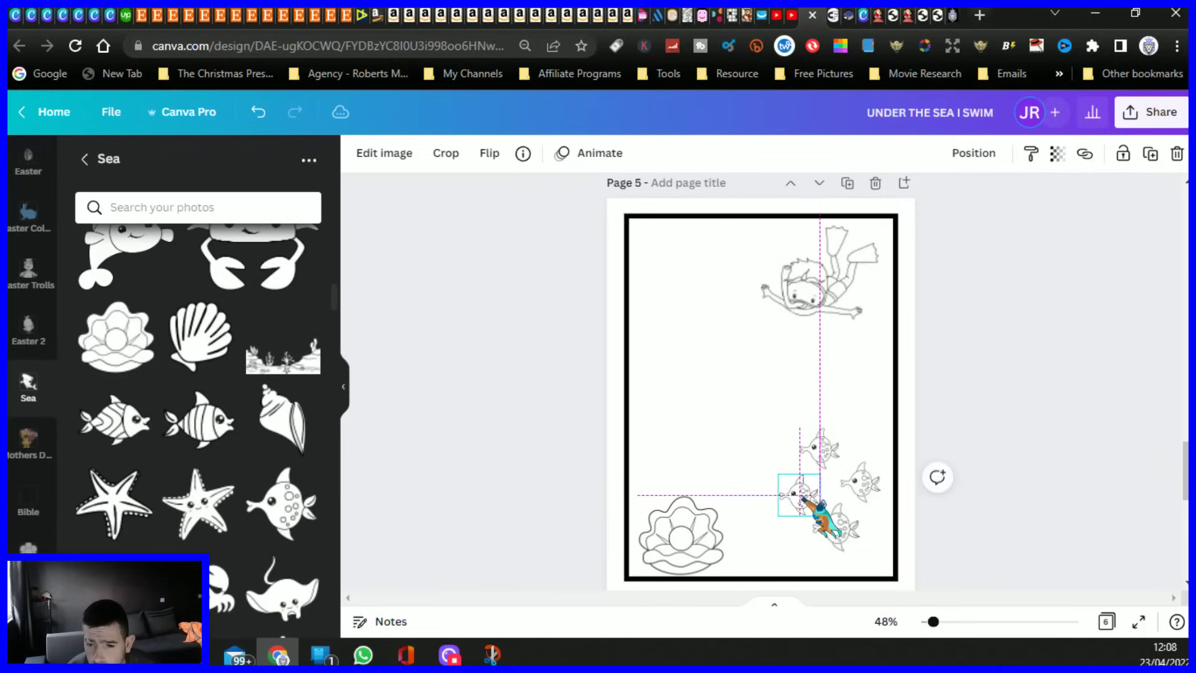
click(552, 480)
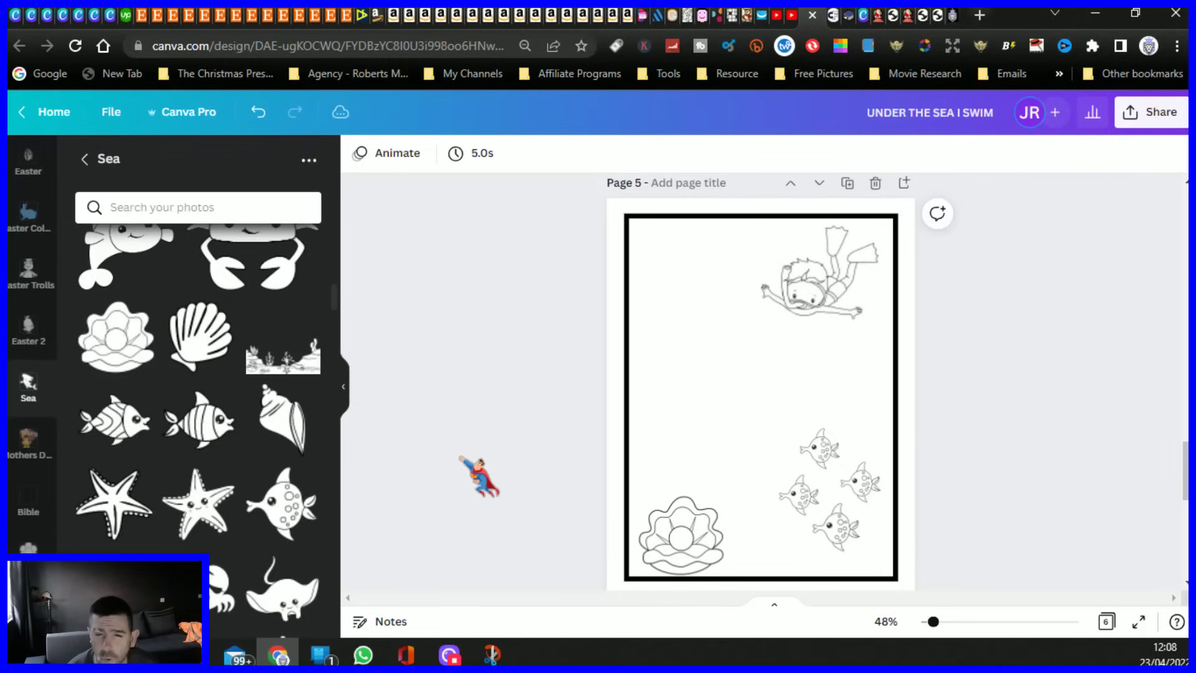
- Add the wavy-striped fish facing right, keep it small, and duplicate it into a tight group of four above the clam shell
drag(116, 420, 710, 383)
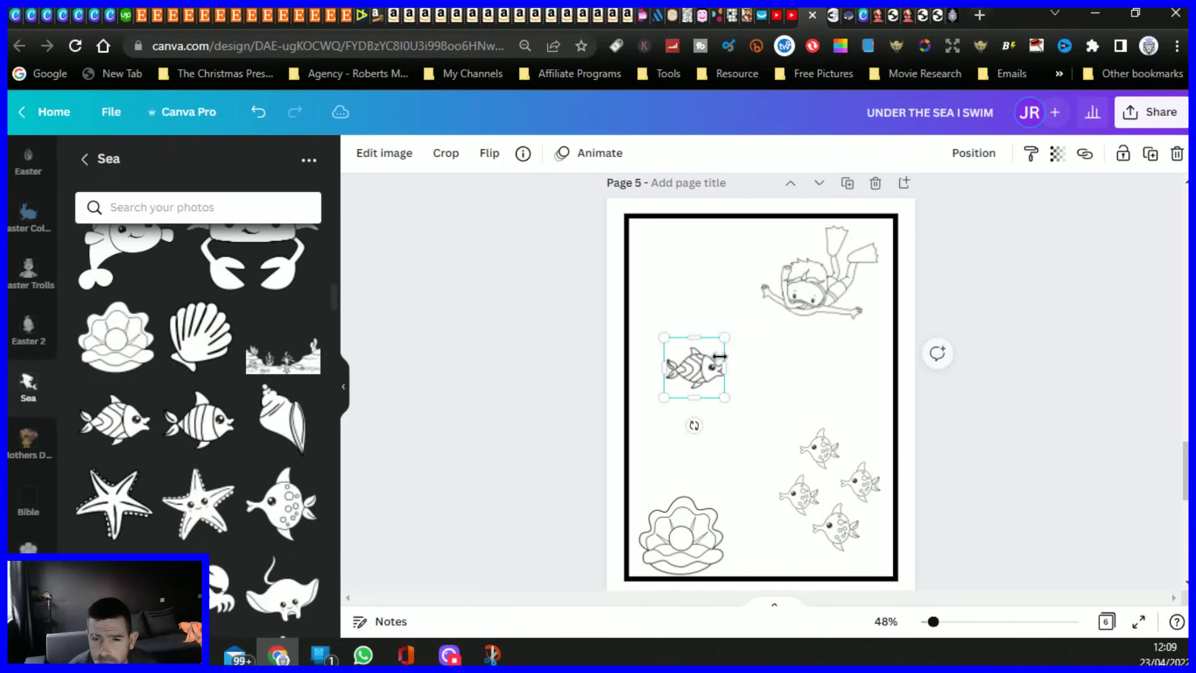
drag(728, 341, 732, 331)
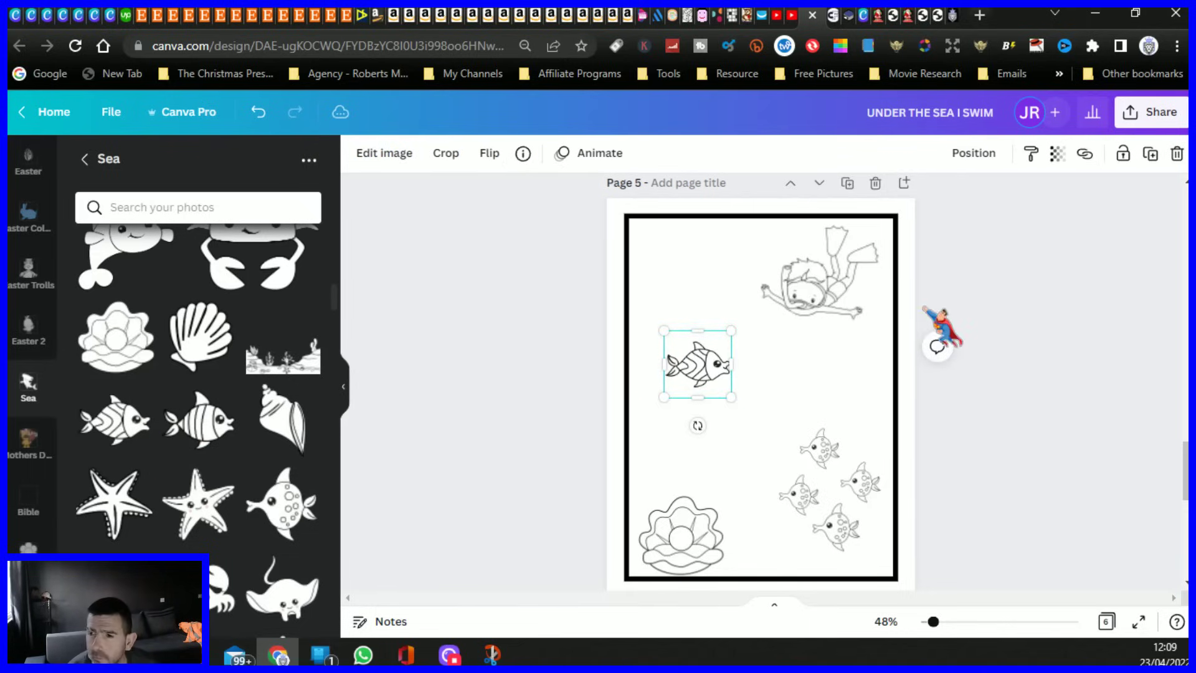
click(1148, 154)
click(1148, 154)
drag(741, 383, 694, 363)
click(532, 360)
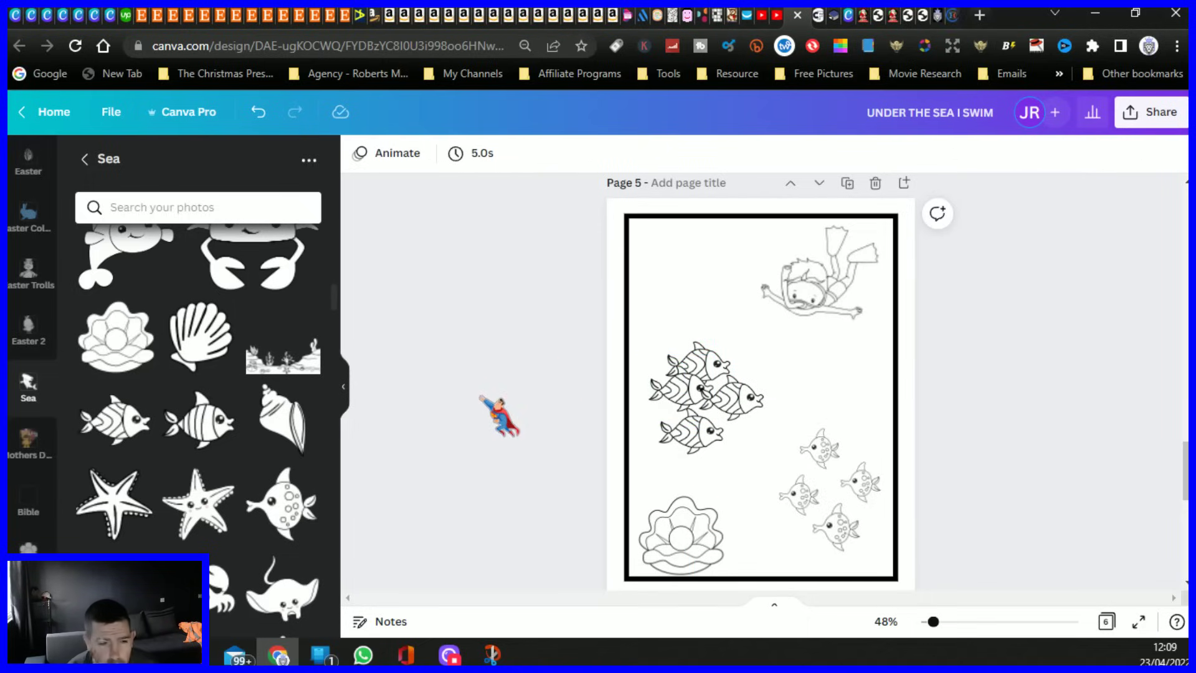
- Add the branching coral, shrink it beside the clam shell, and move the nearby spotted fish up to make room
scroll(193, 385, down, 4)
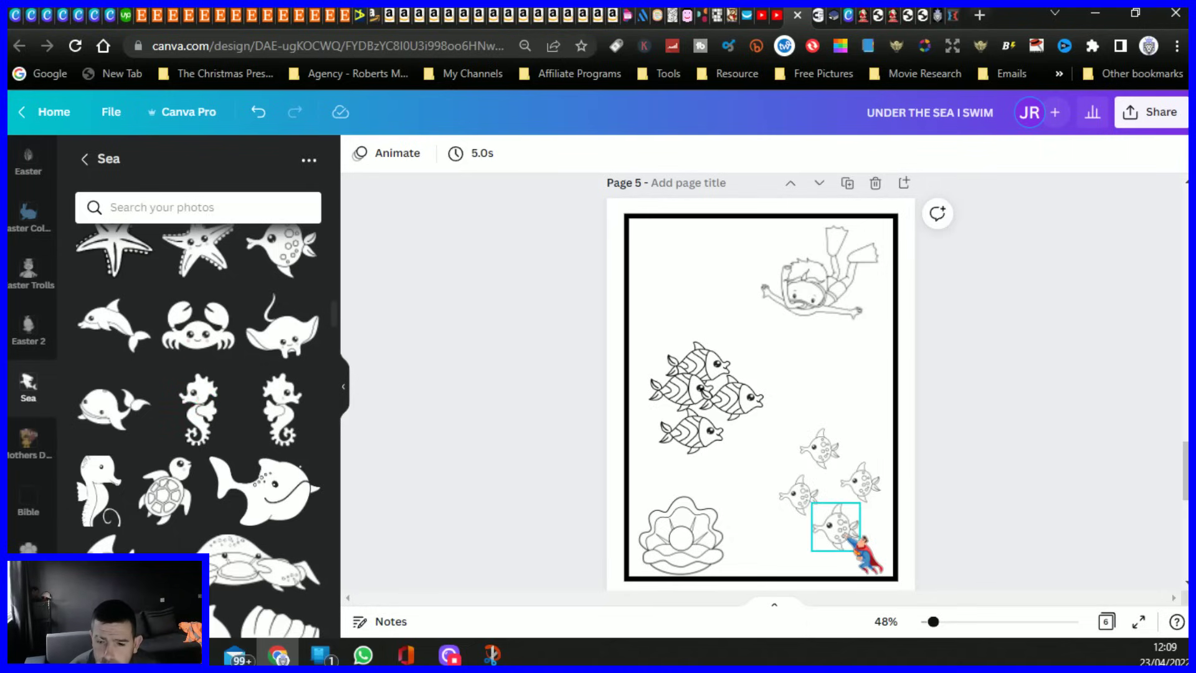
drag(845, 529, 869, 441)
scroll(187, 444, down, 5)
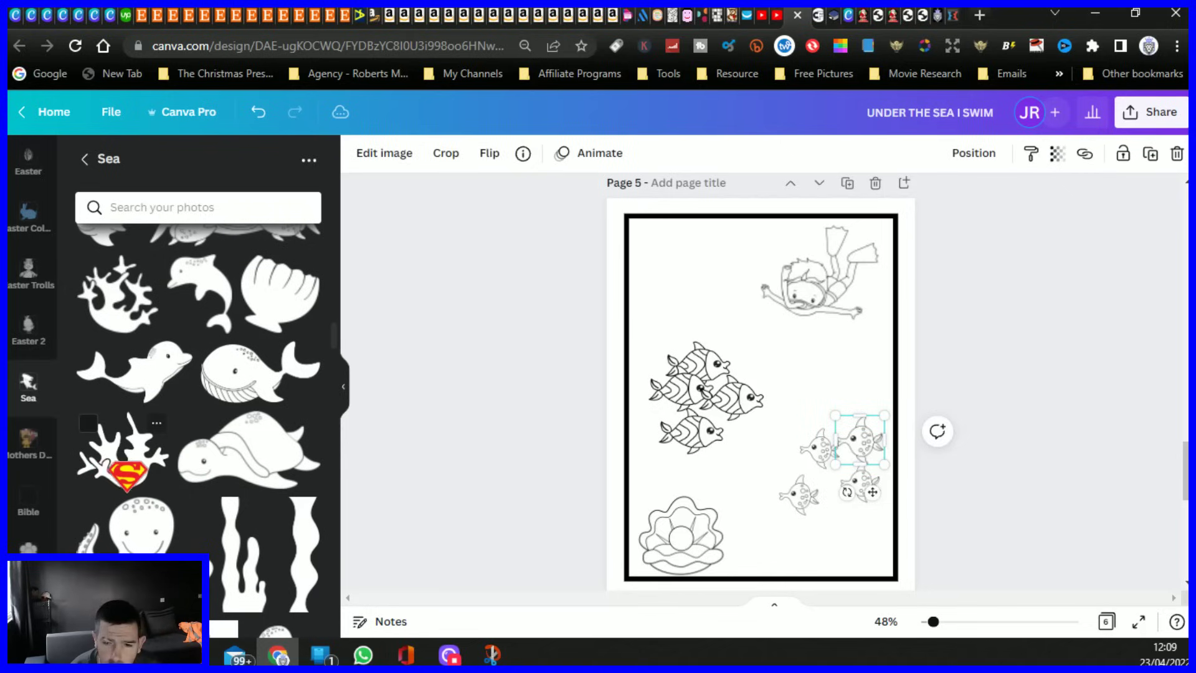
click(109, 464)
drag(873, 303, 739, 415)
drag(695, 480, 784, 557)
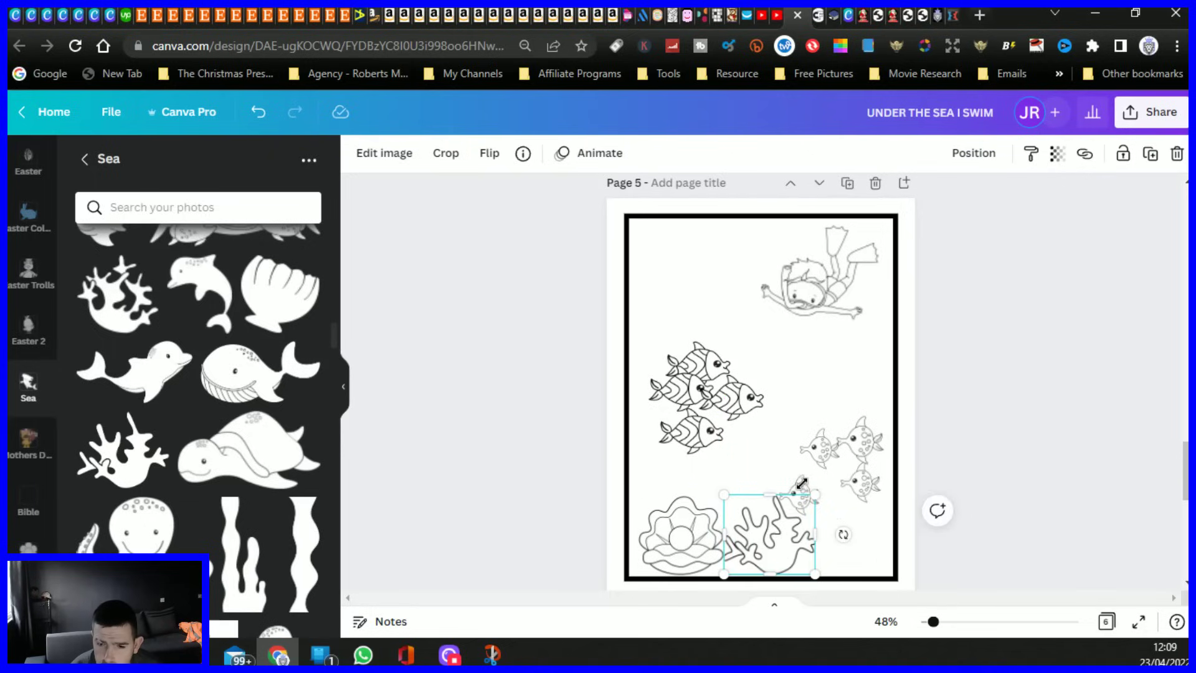
drag(803, 481, 797, 468)
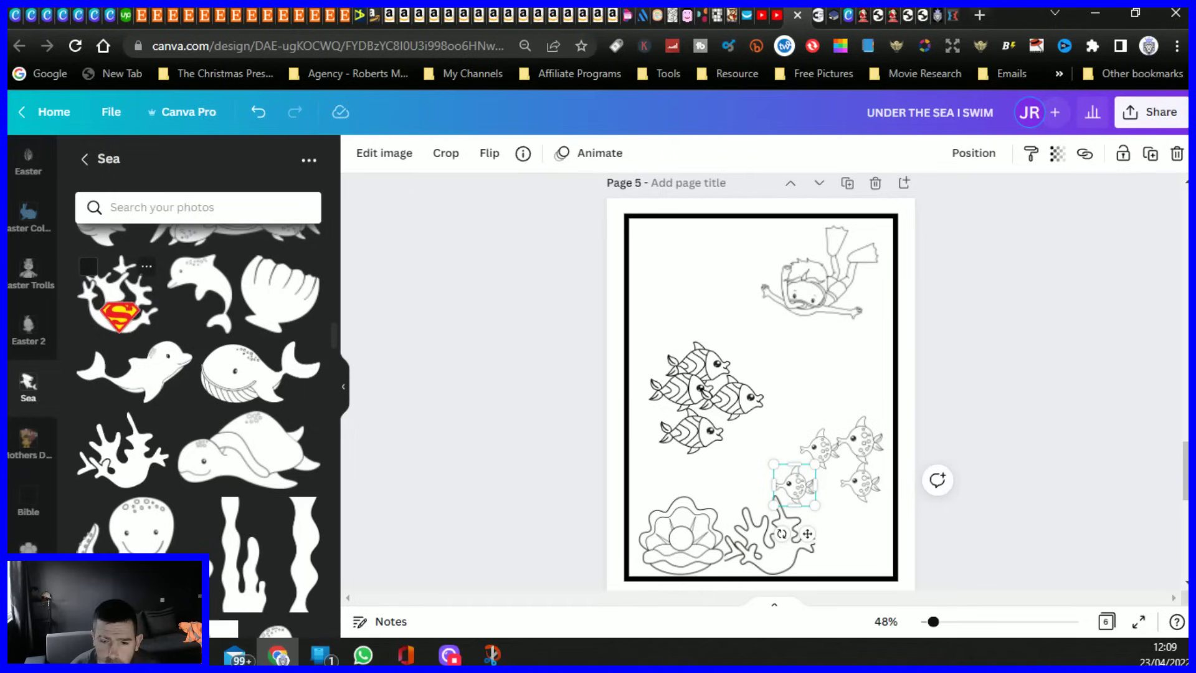
- Find a second coral outline in the Sea folder, add it, shrink it, and place it in the border's lower-right corner
scroll(171, 464, down, 3)
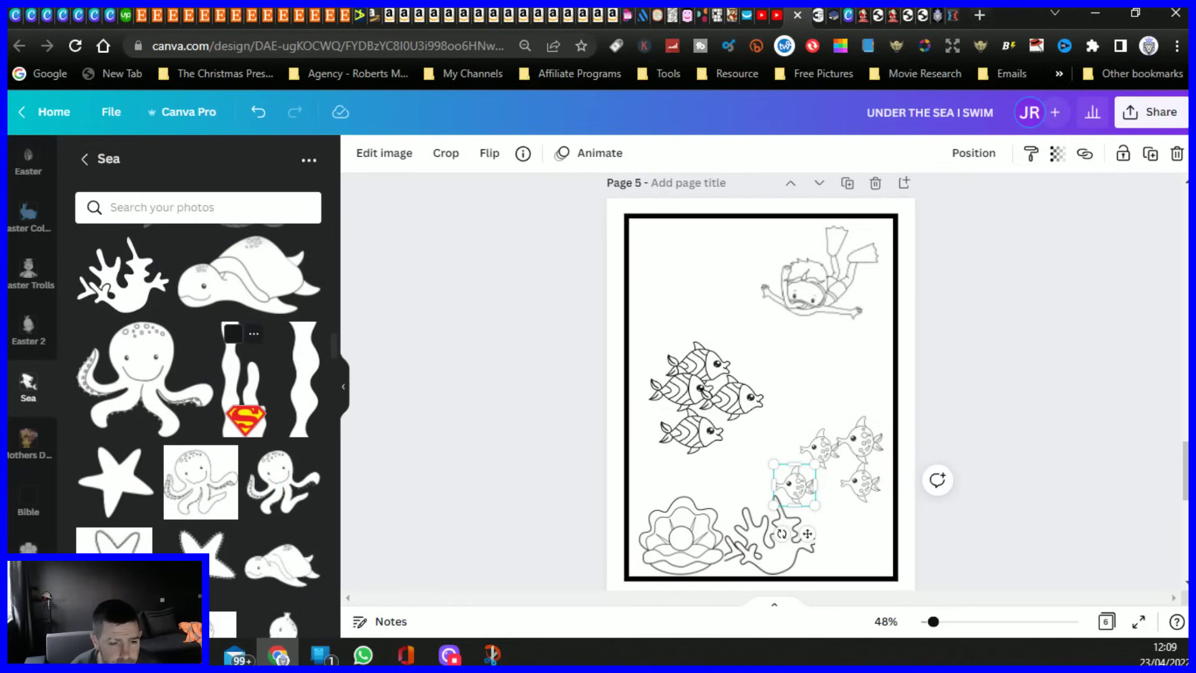
scroll(245, 418, down, 5)
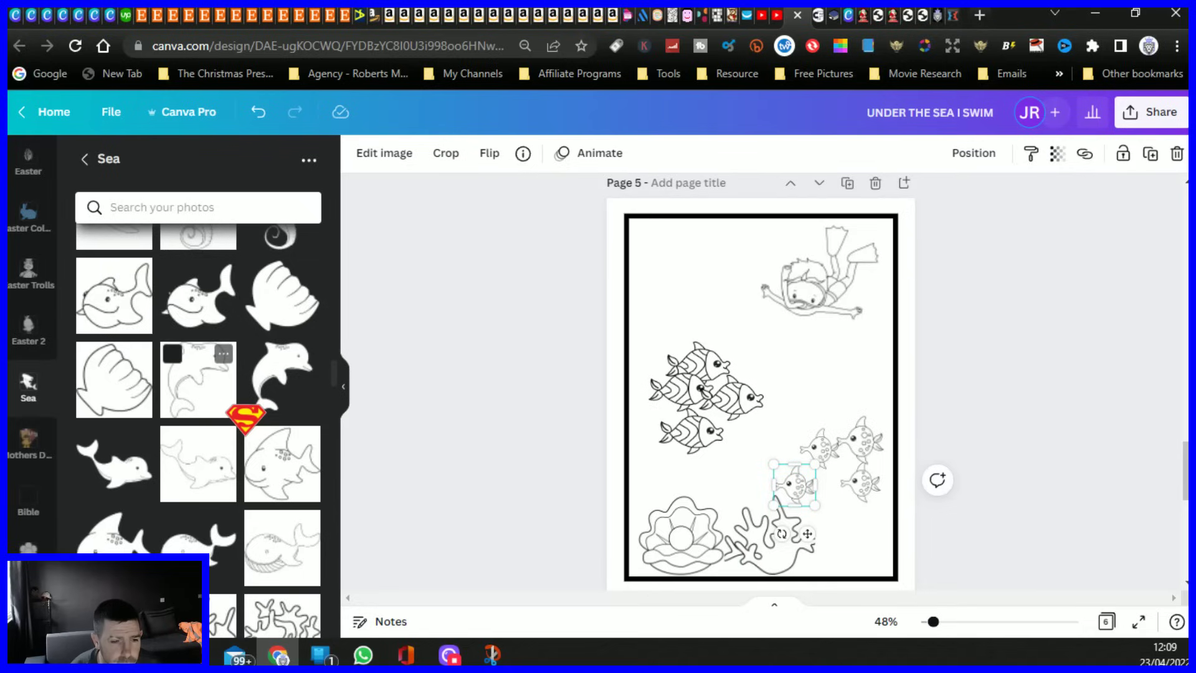
scroll(246, 419, down, 3)
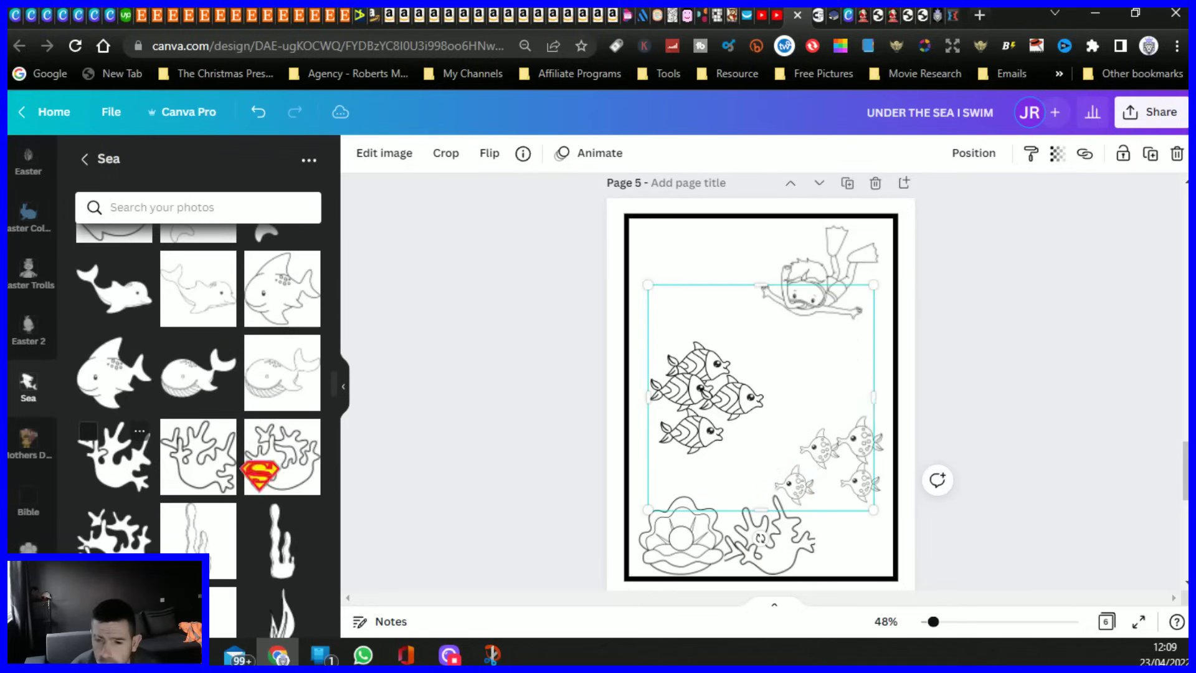
drag(258, 474, 721, 371)
drag(639, 286, 808, 444)
drag(844, 508, 862, 559)
click(534, 410)
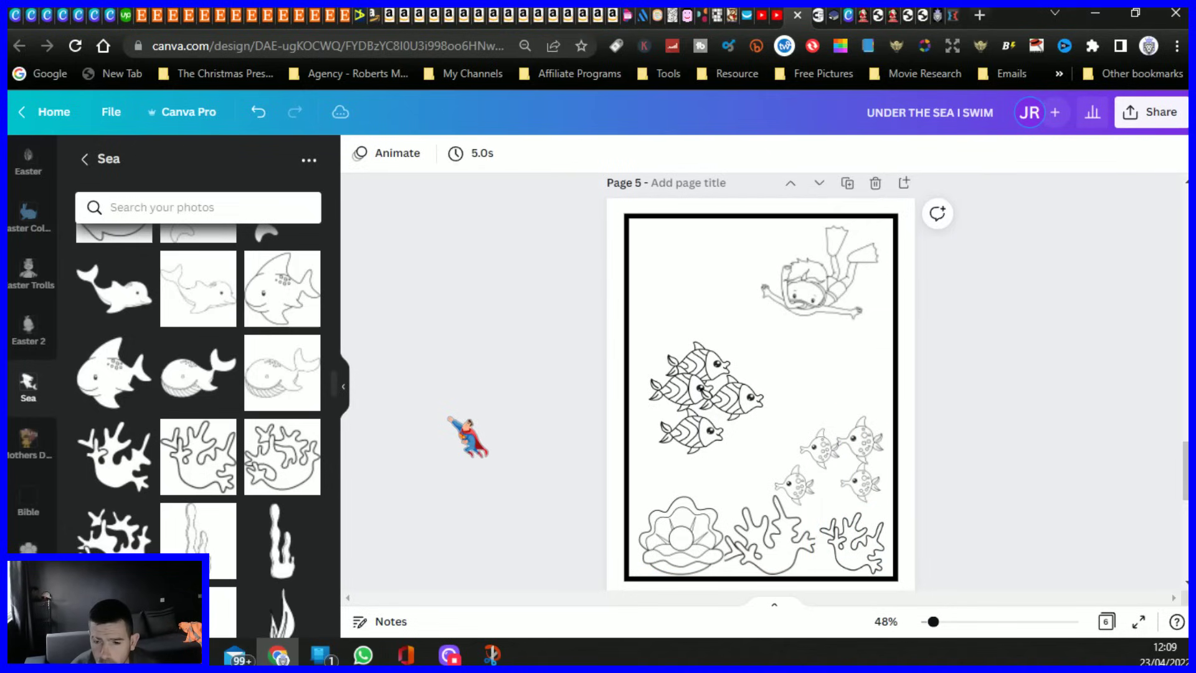
- Nudge the large coral slightly away from the clam and move the smaller coral directly against it
click(812, 541)
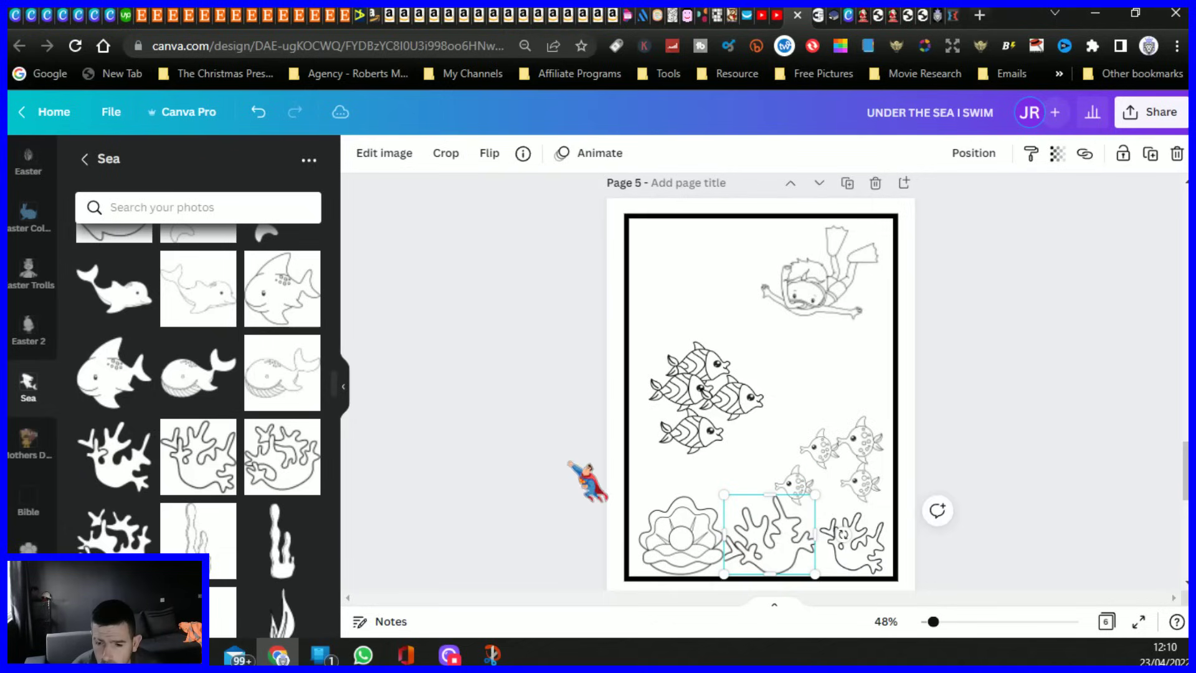
drag(817, 533, 822, 534)
click(579, 480)
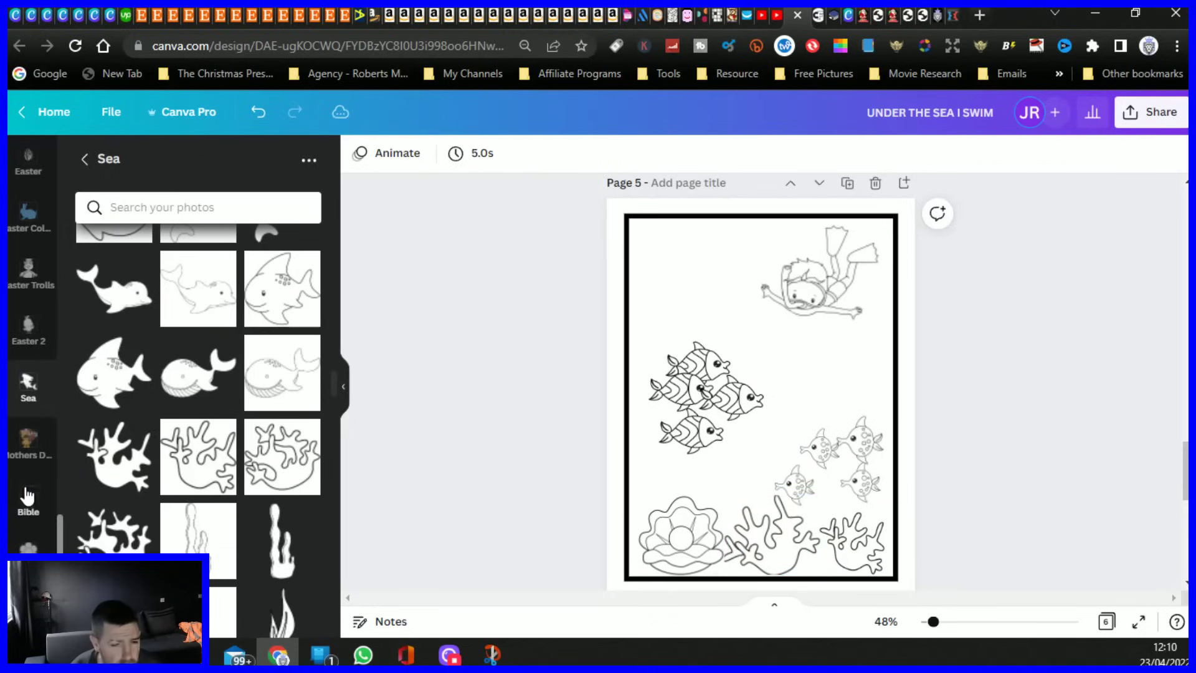
scroll(150, 501, down, 5)
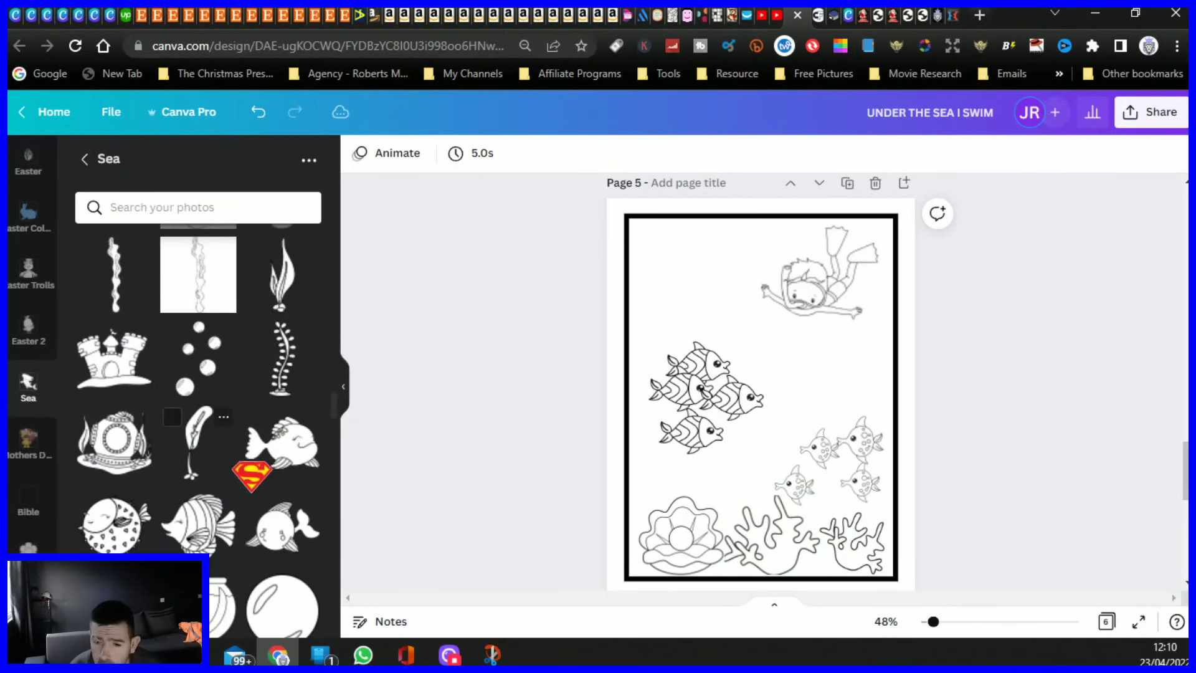
drag(844, 546, 815, 549)
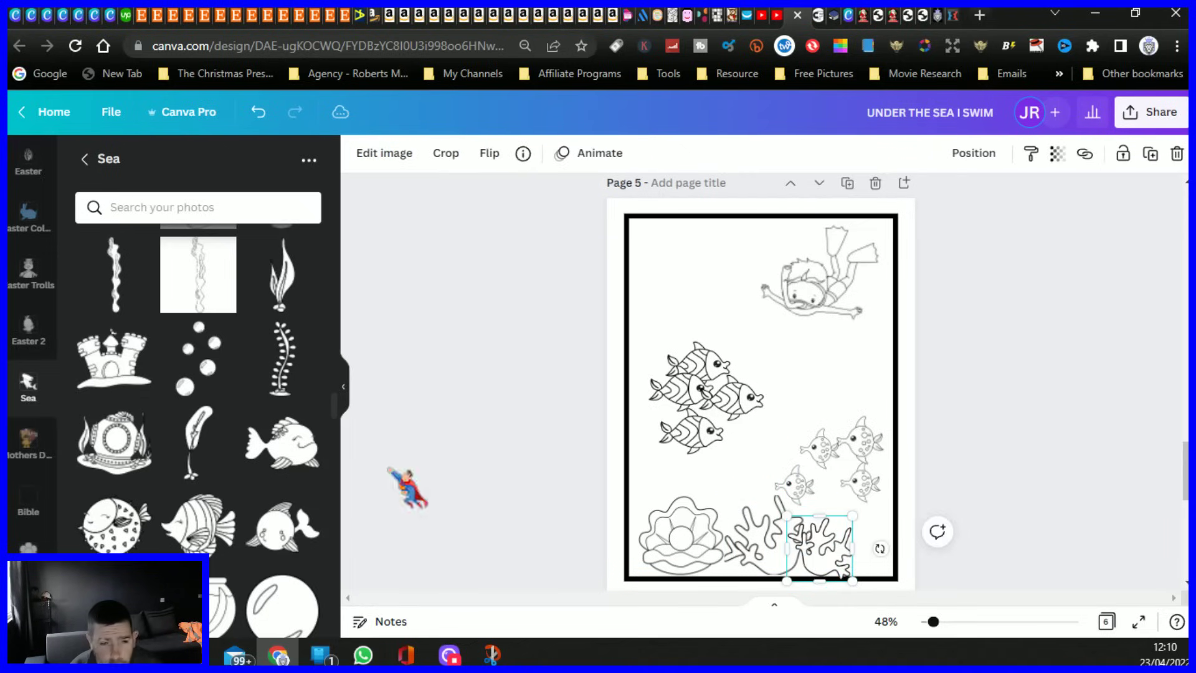
- Add the tall leafy seaweed to the lower-right corner, shrink it, and crop its side to fit inside the border
drag(277, 292, 872, 525)
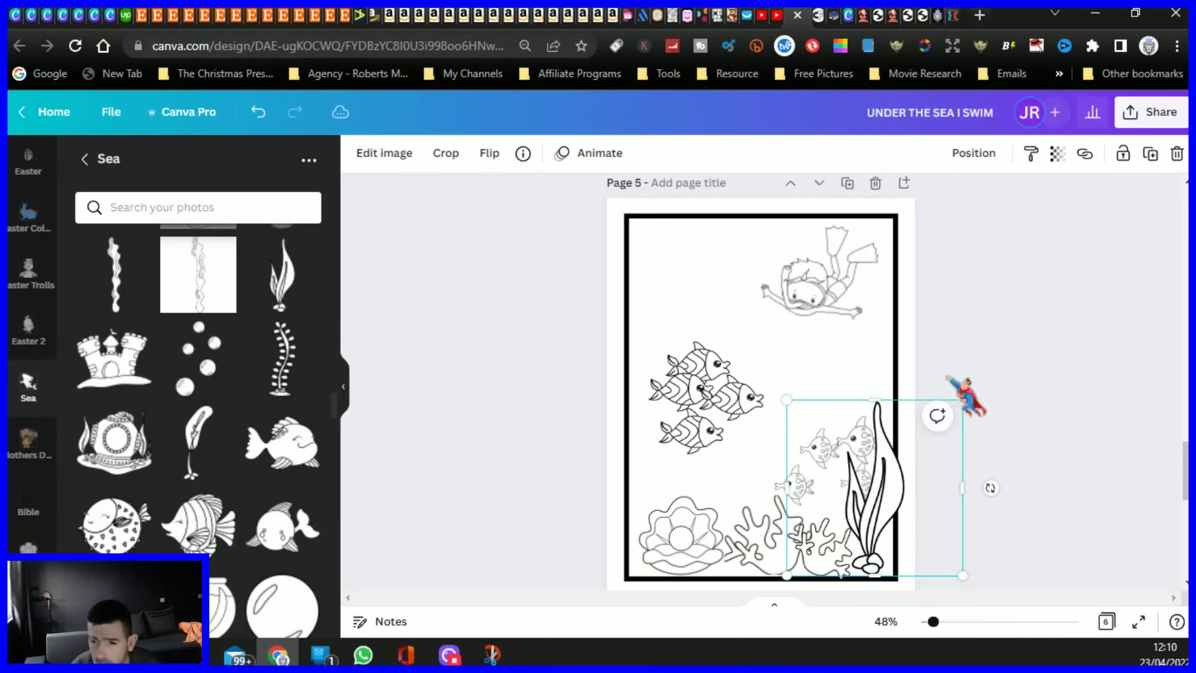
drag(962, 394, 930, 413)
drag(860, 531, 876, 533)
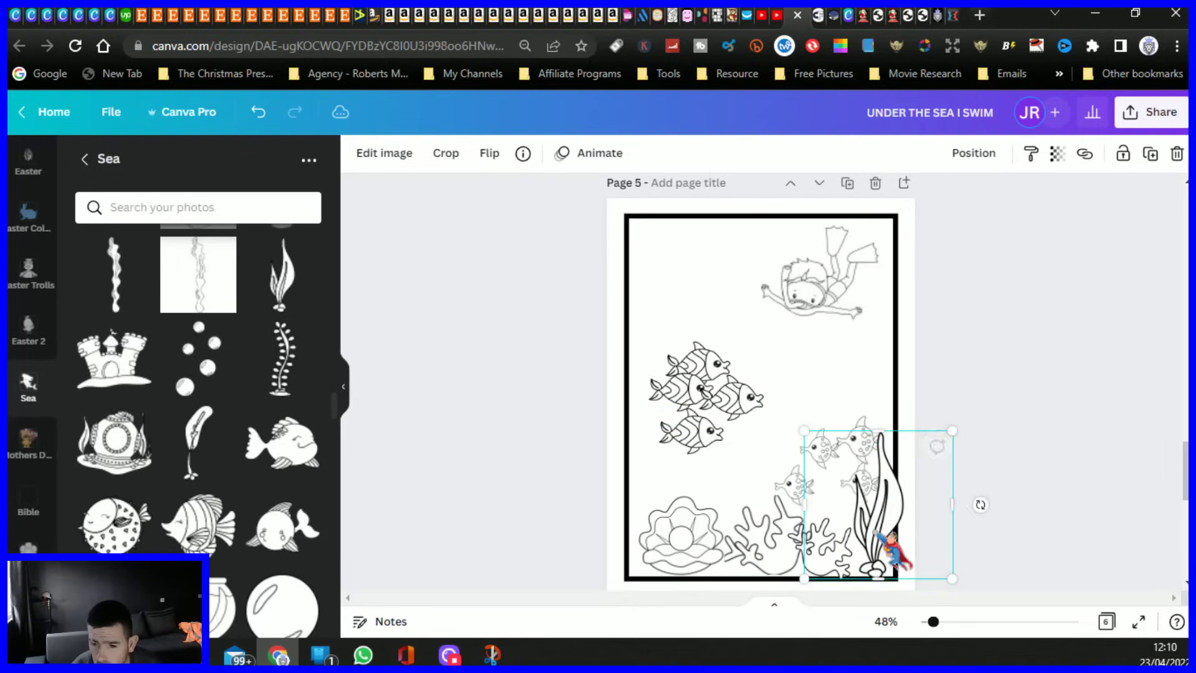
drag(957, 504, 899, 514)
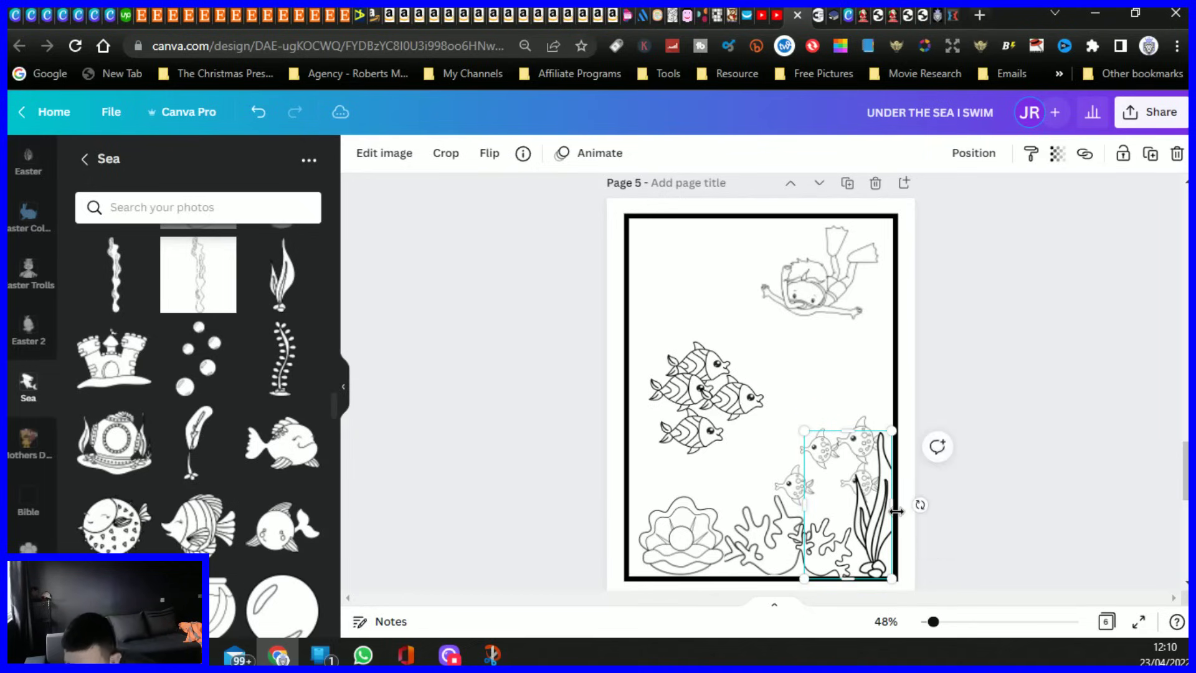
click(529, 424)
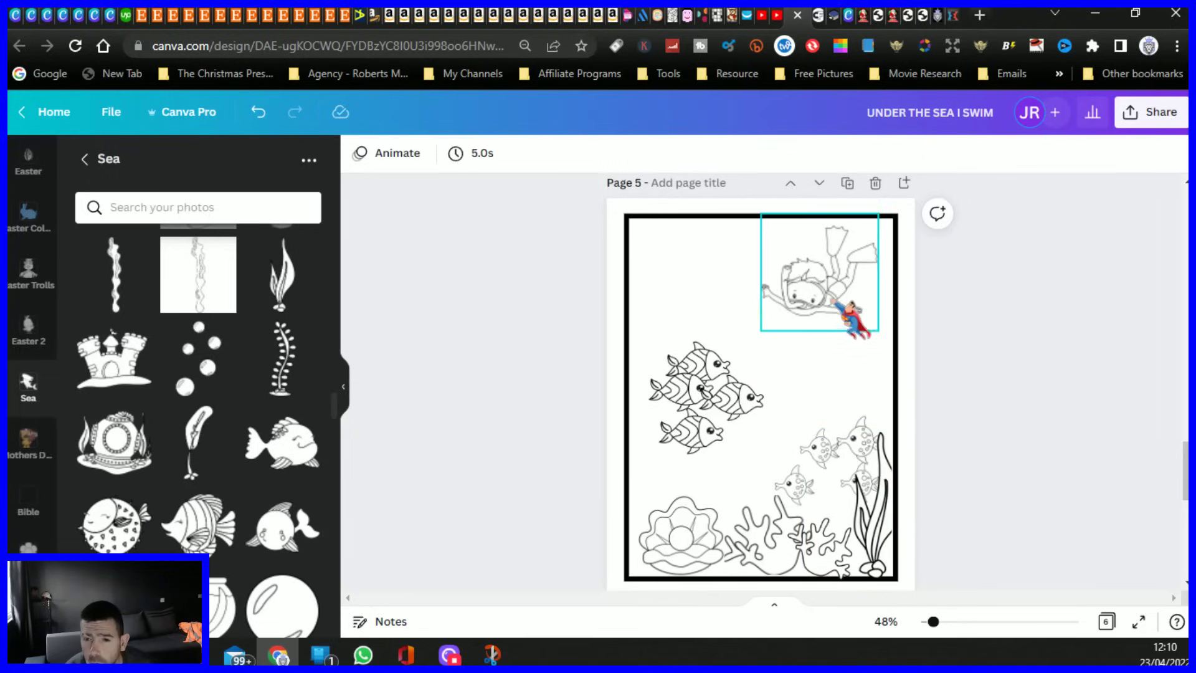
- Enlarge the snorkeling diver and reposition it inside the border's upper-right corner
click(805, 305)
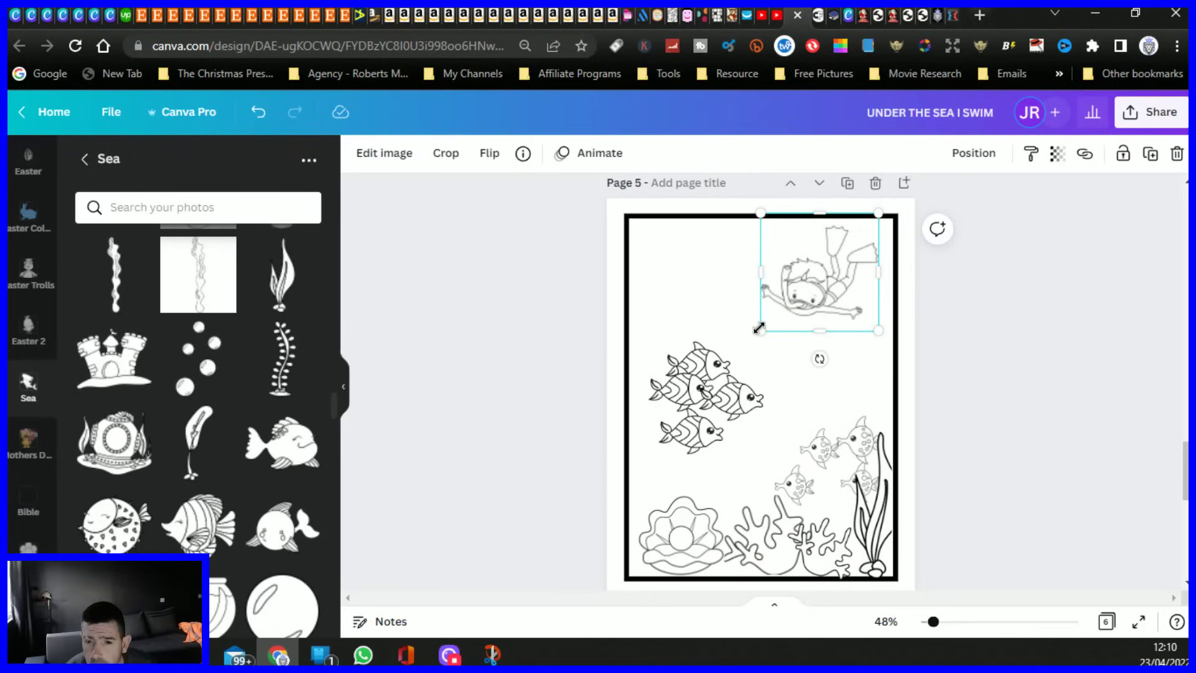
drag(759, 328, 746, 350)
drag(814, 316, 822, 315)
drag(757, 347, 724, 381)
drag(814, 355, 809, 348)
click(551, 333)
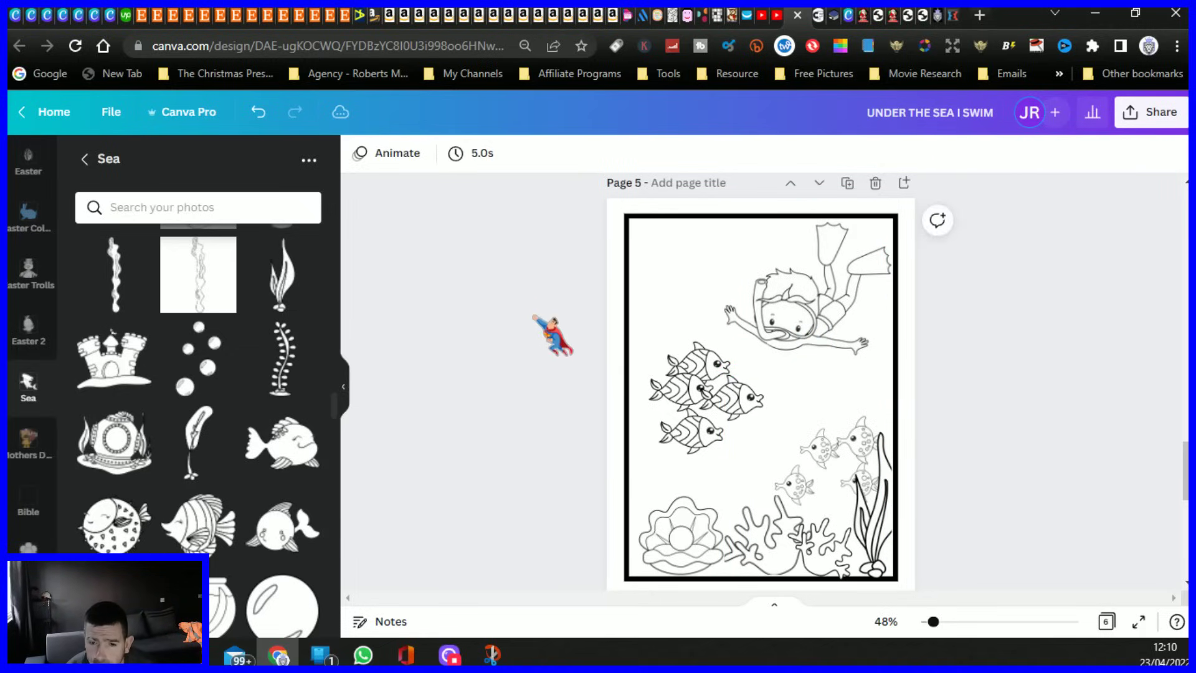
- Add the bubbles artwork, shrink it, and place it above the diver's outstretched hand beside the snorkel
click(199, 373)
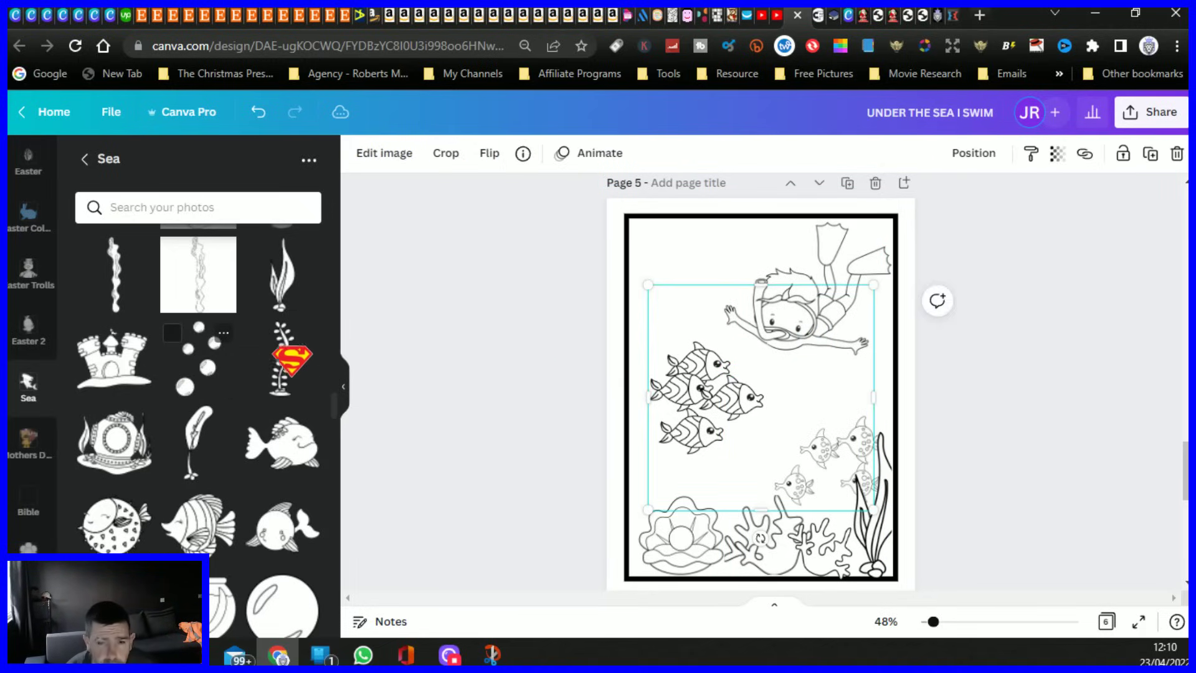
drag(870, 508, 721, 289)
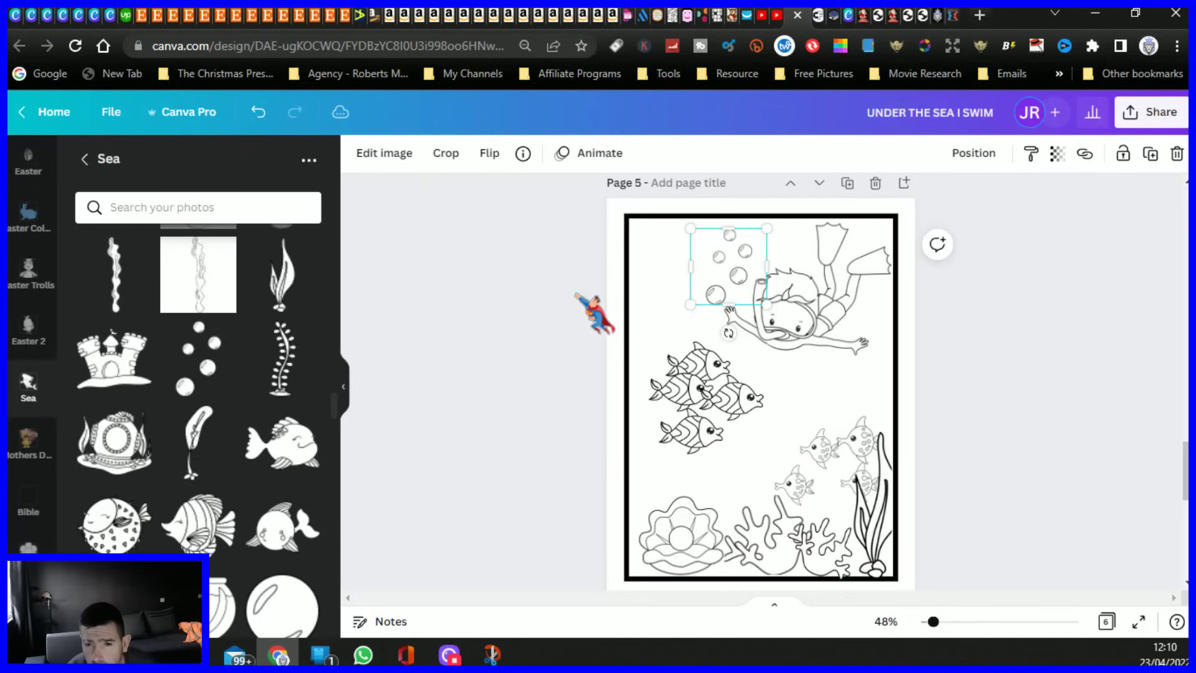
click(510, 339)
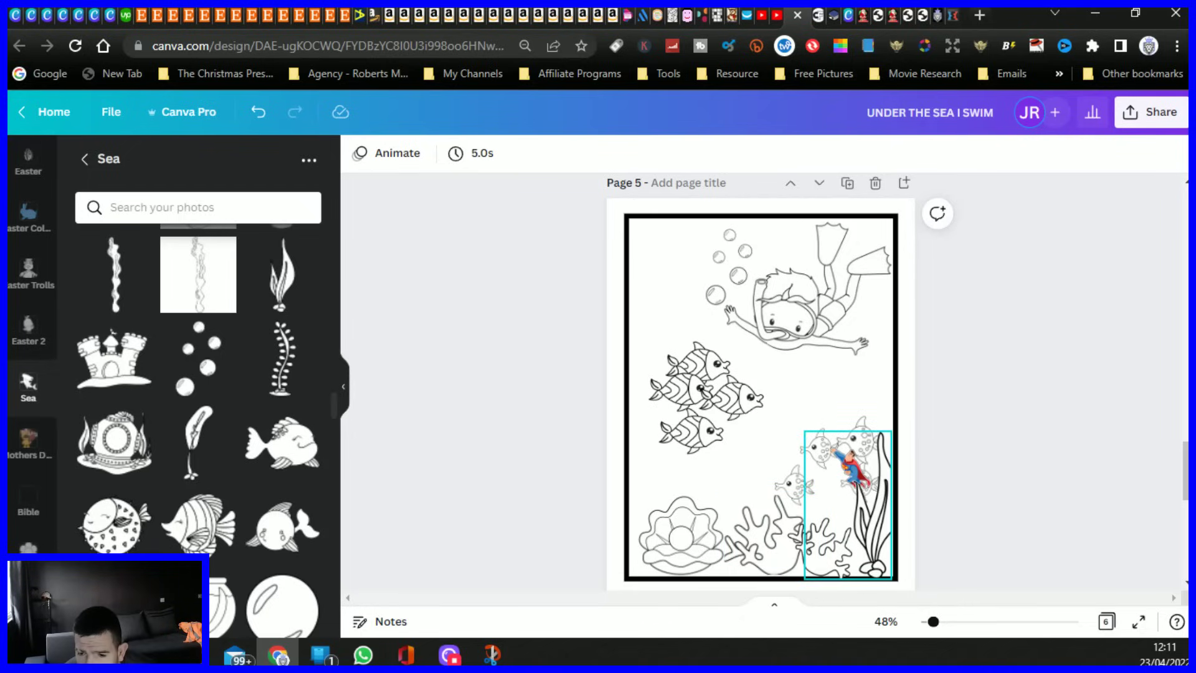
- Delete the tall seaweed overlapping the spotted fish in the lower-right corner
click(870, 523)
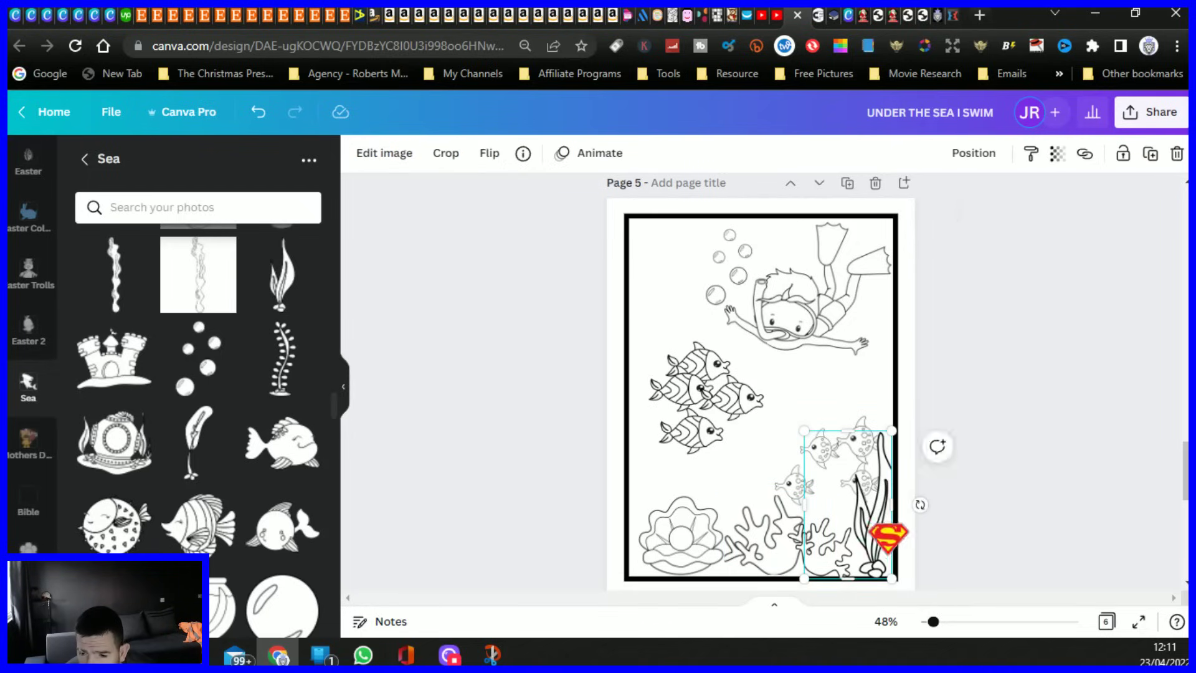
right_click(870, 523)
click(932, 310)
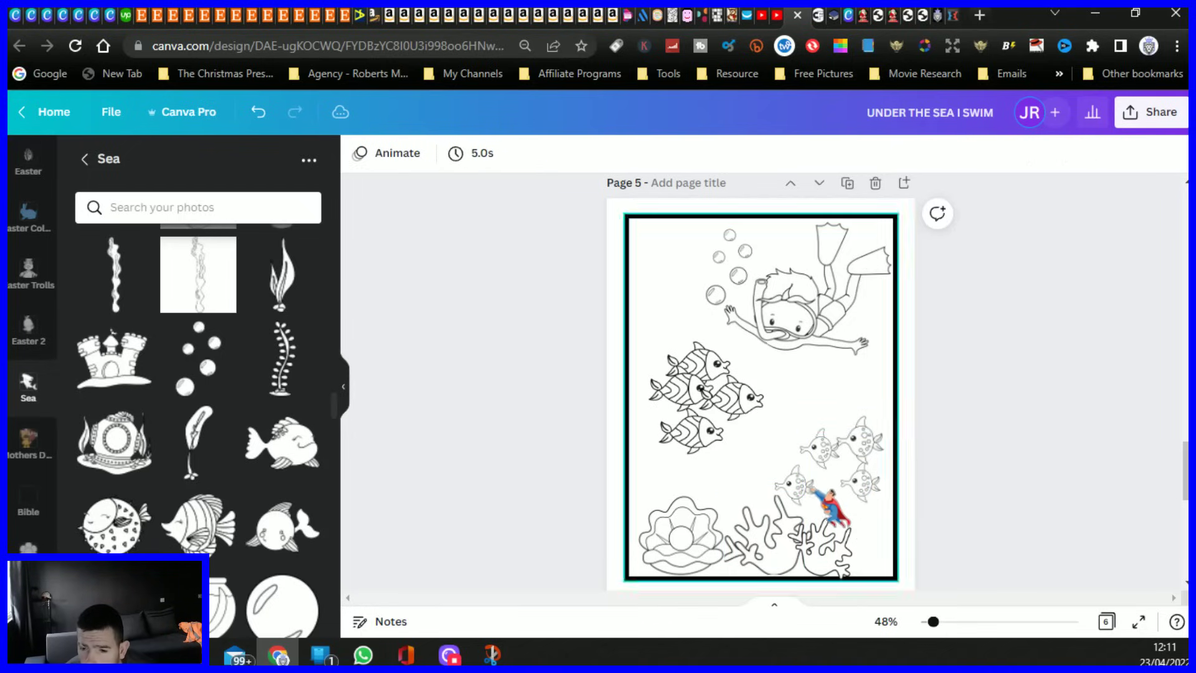
- Move the four small spotted fish up as a group beneath the diver's hand, undoing the accidental shift of the page border
drag(875, 413, 805, 415)
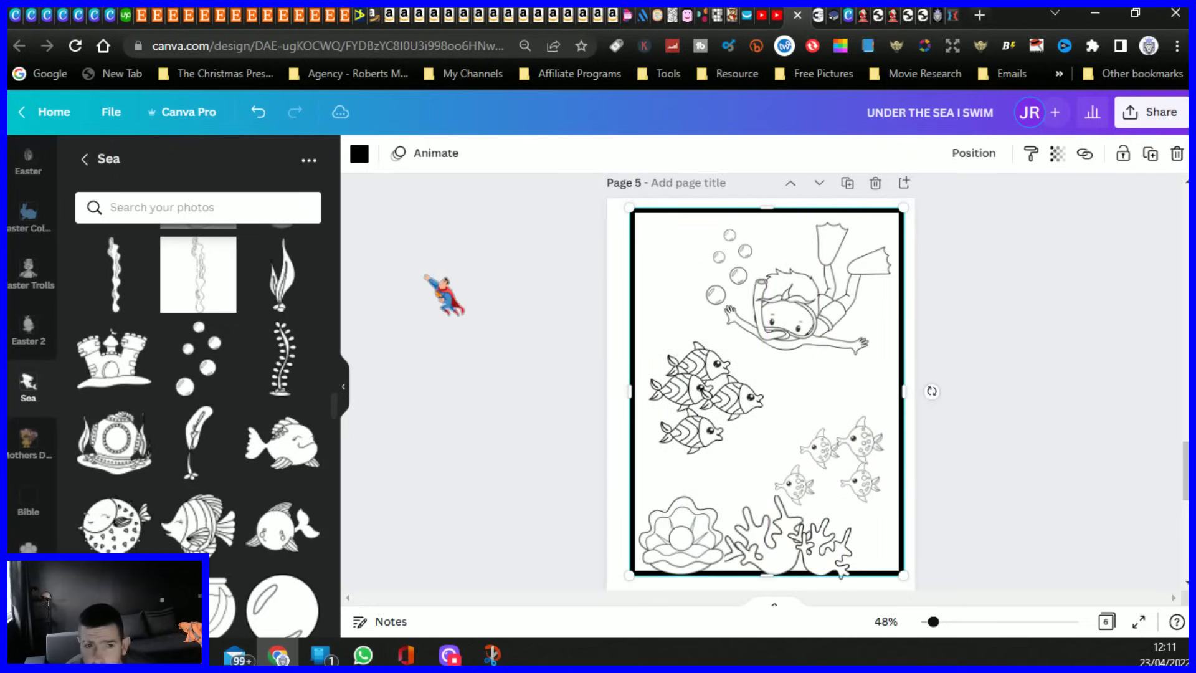
click(256, 112)
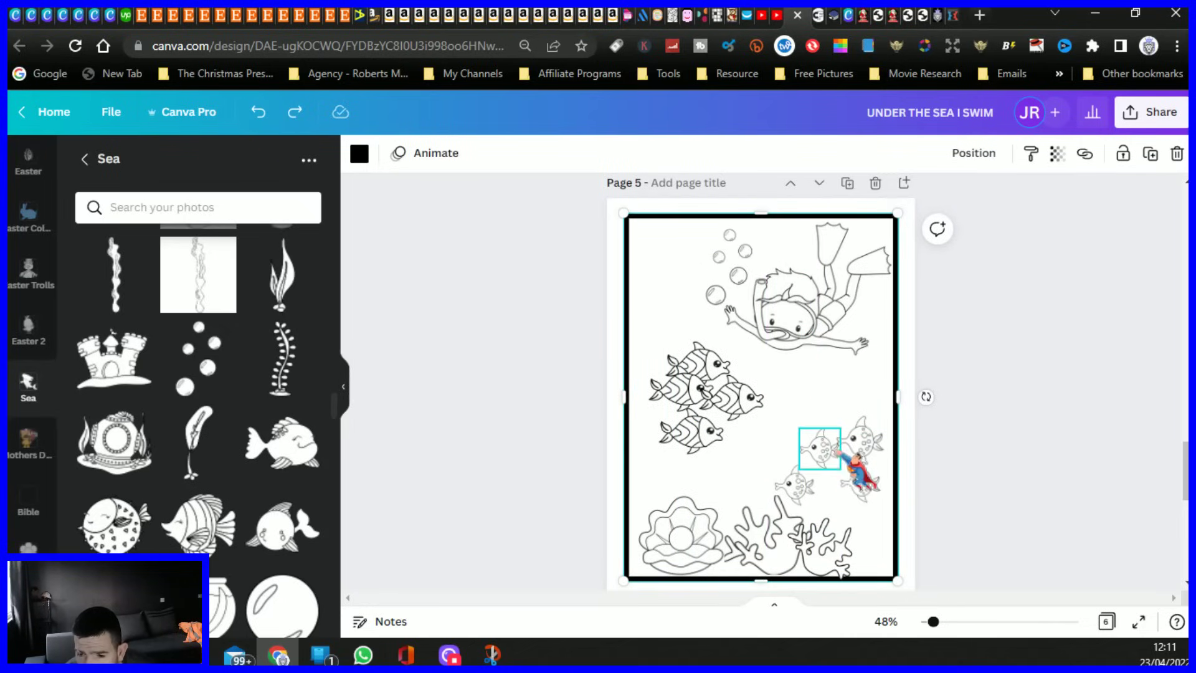
drag(832, 451, 843, 394)
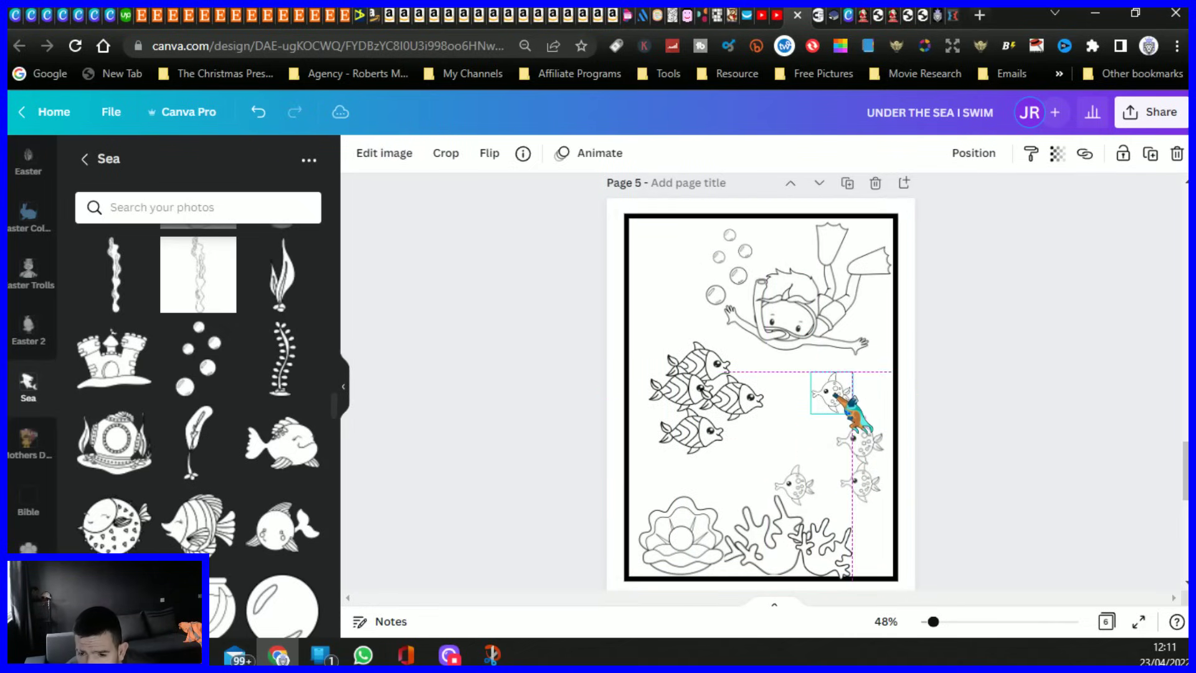
drag(862, 444, 871, 379)
drag(875, 488, 874, 430)
drag(810, 487, 828, 445)
- Delete both coral pieces beside the clam shell at the base of page 5
click(822, 558)
right_click(837, 567)
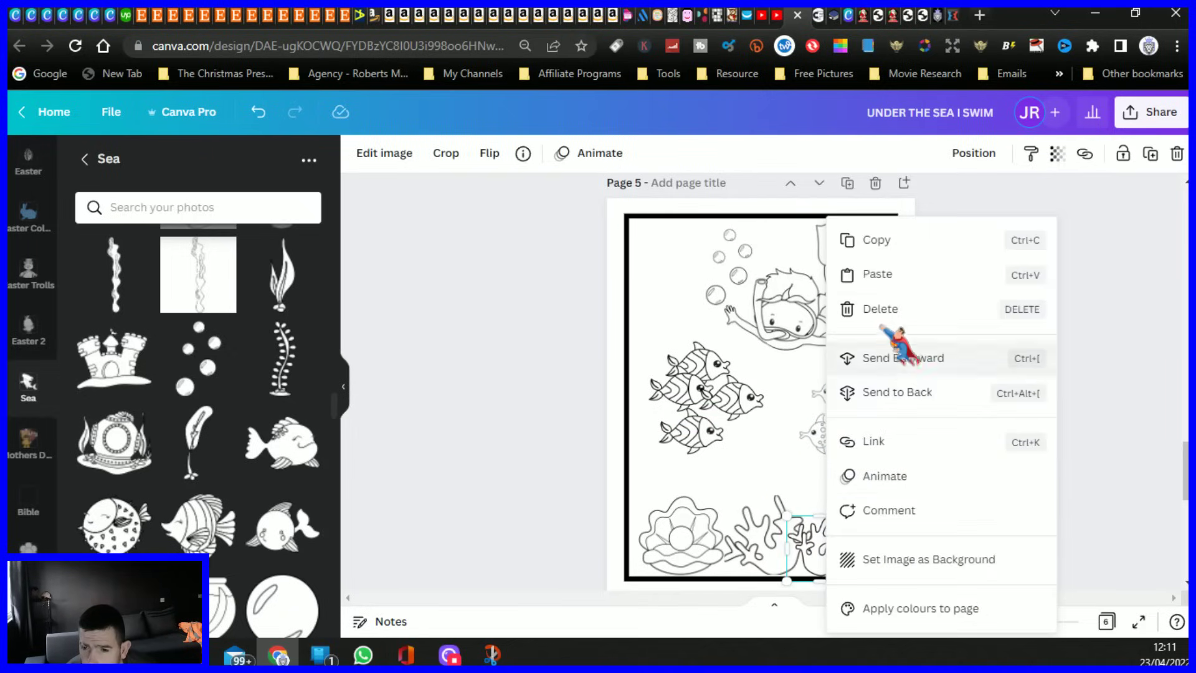
click(847, 352)
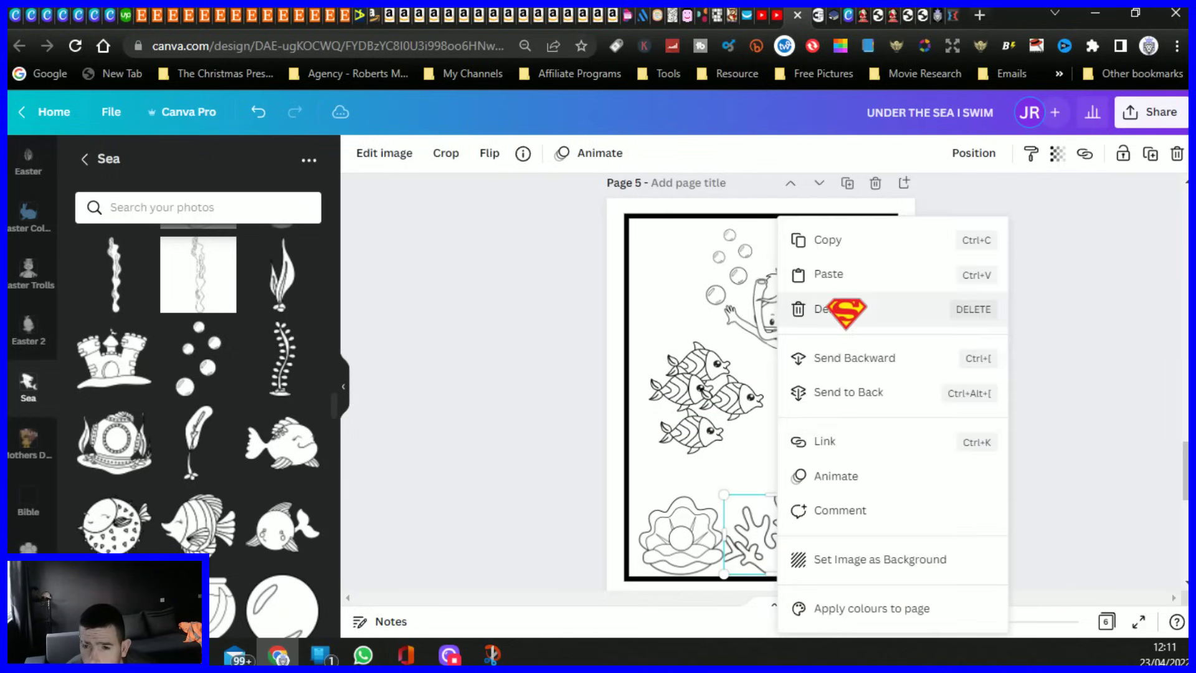
click(828, 307)
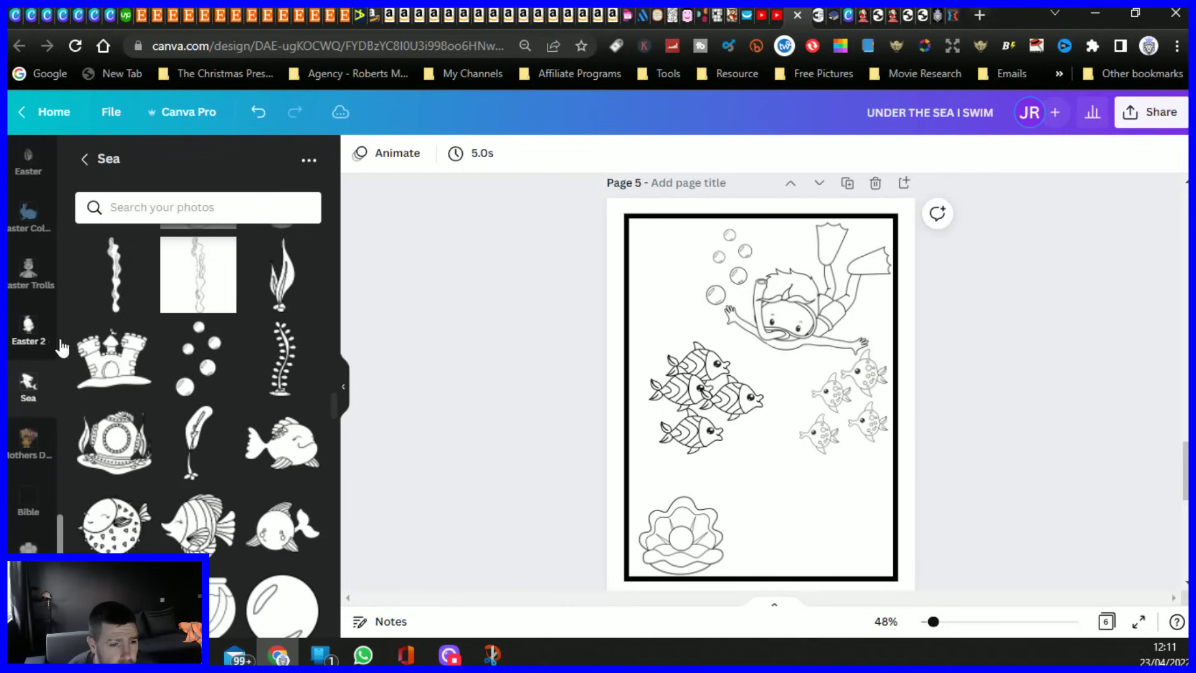
- Add the castle artwork, shrink it to fit beside the clam shell, and crop its lower edge to sit inside the border
click(114, 370)
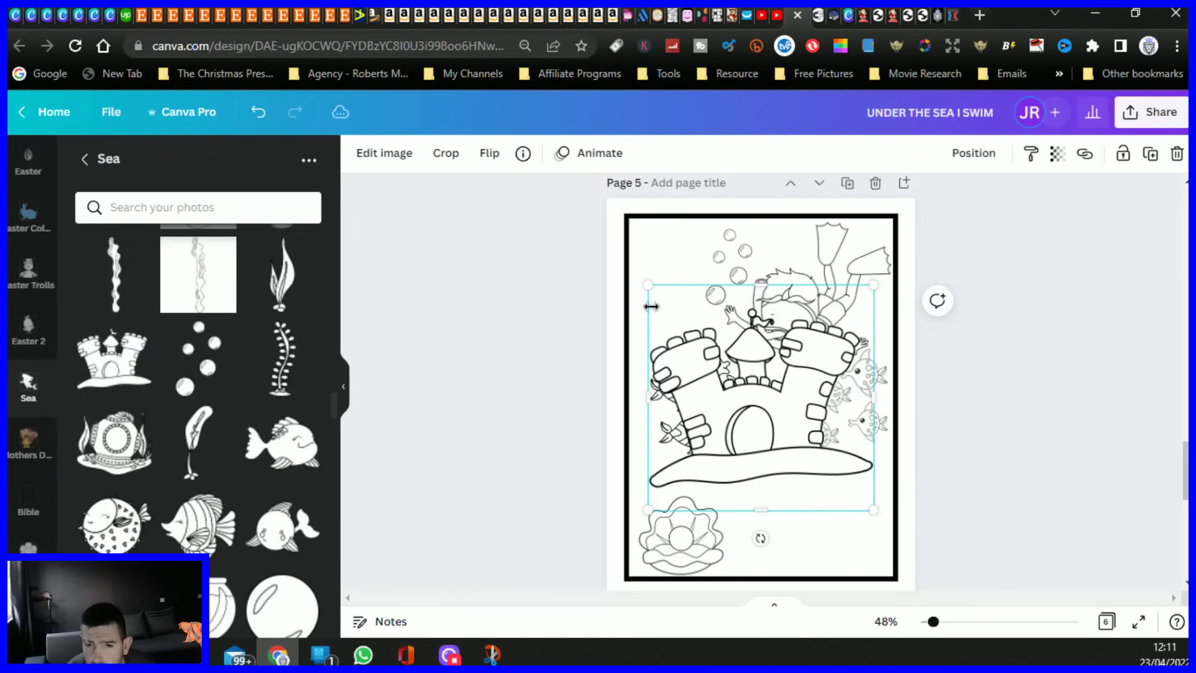
drag(645, 285, 688, 334)
drag(791, 452, 813, 541)
drag(706, 412, 730, 424)
scroll(803, 560, down, 3)
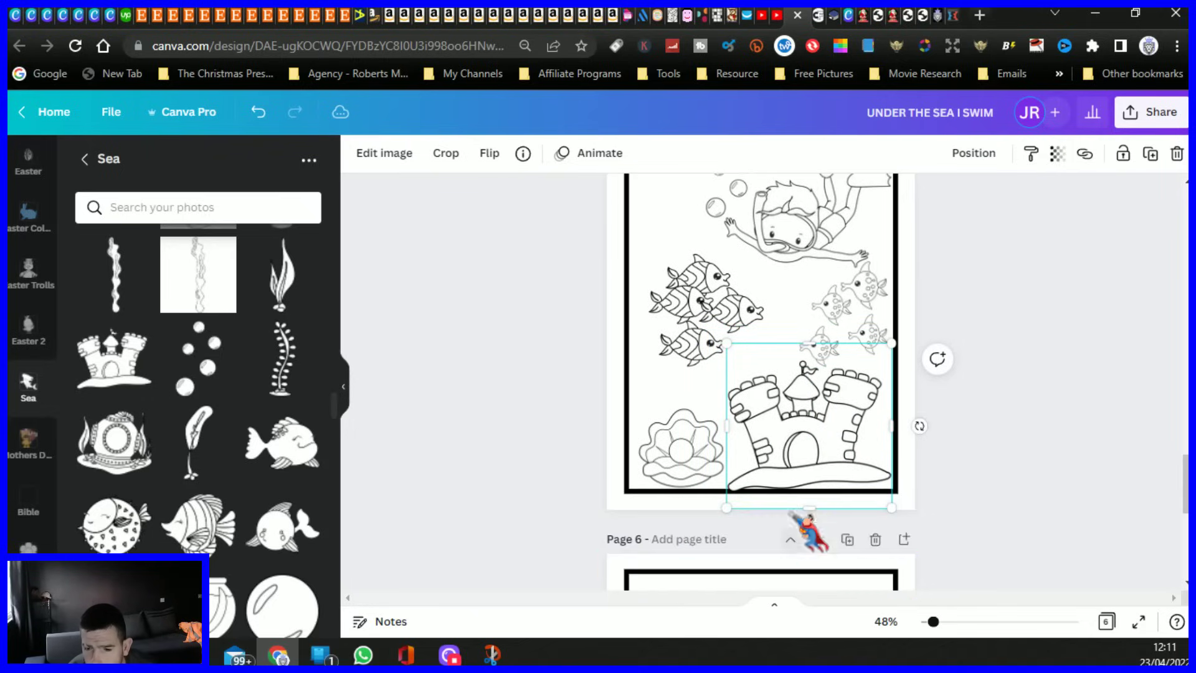
drag(808, 508, 809, 490)
click(545, 448)
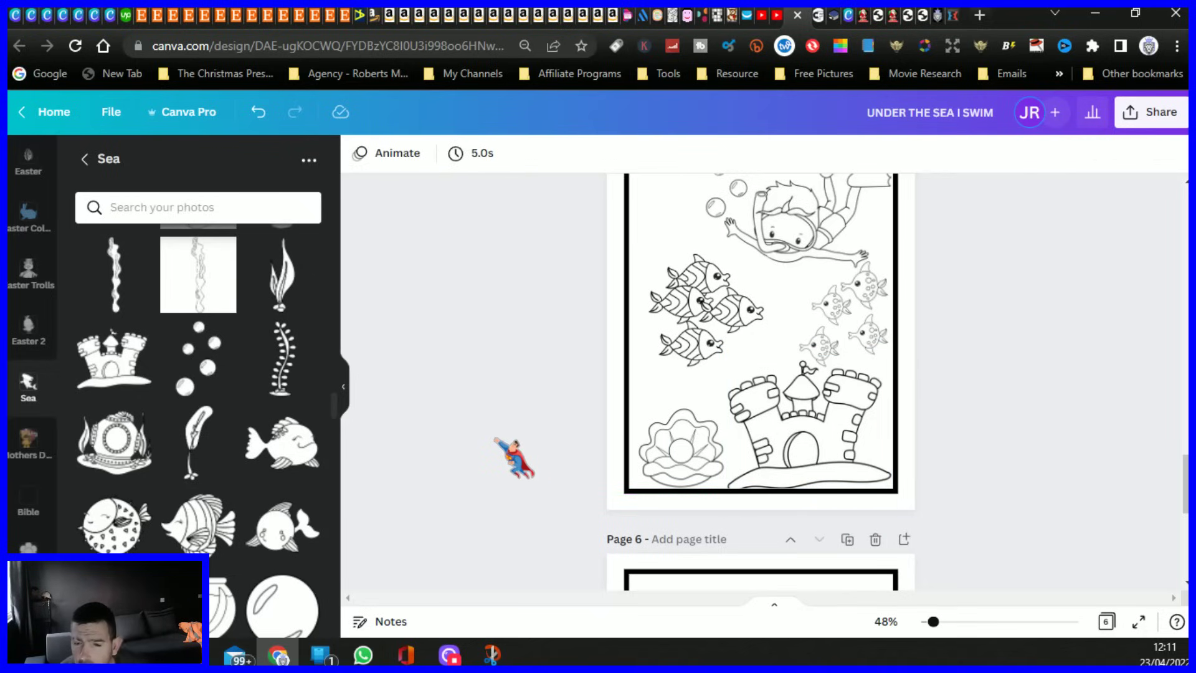
- Move the lowest spotted fish clear of the castle's flag
click(822, 337)
drag(823, 335, 815, 325)
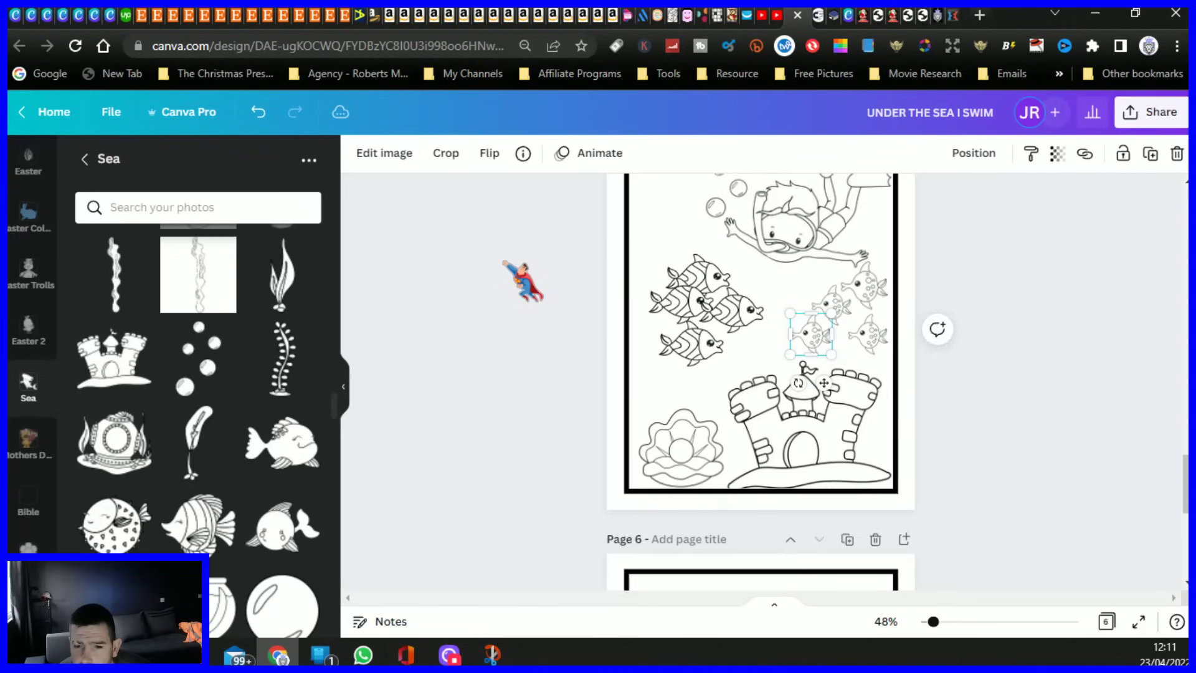
scroll(492, 280, up, 2)
click(459, 297)
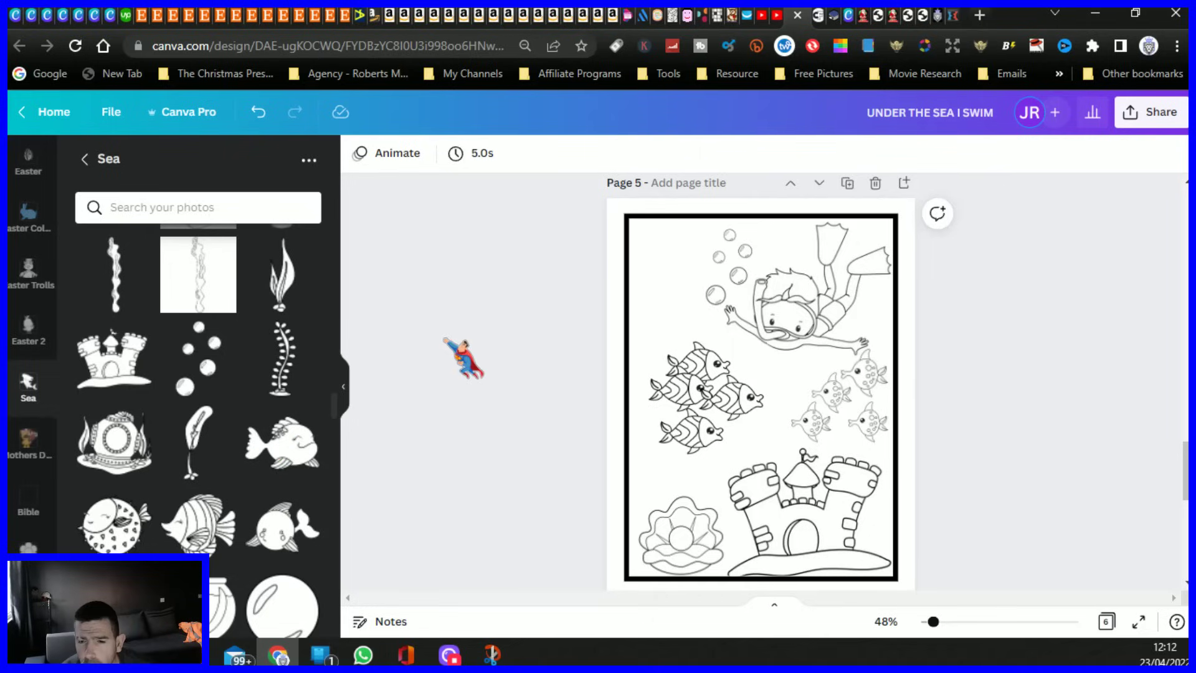
- Shift the diver and the bubbles slightly left together on page 5
drag(743, 280, 793, 310)
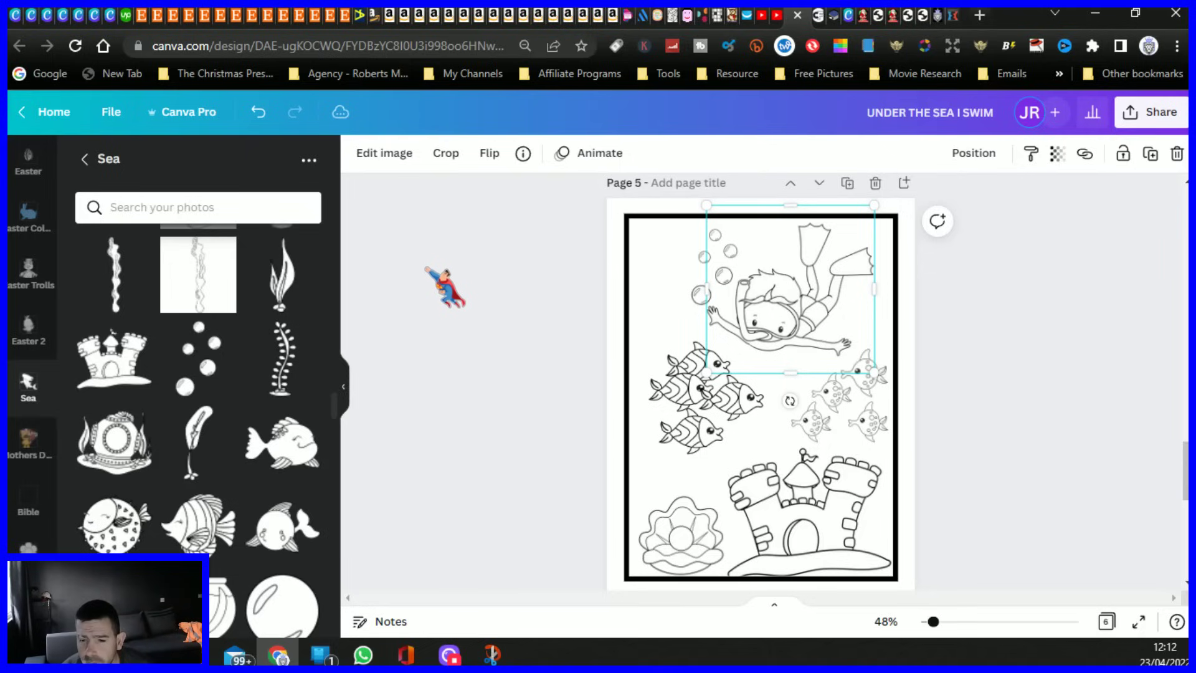
scroll(462, 290, up, 2)
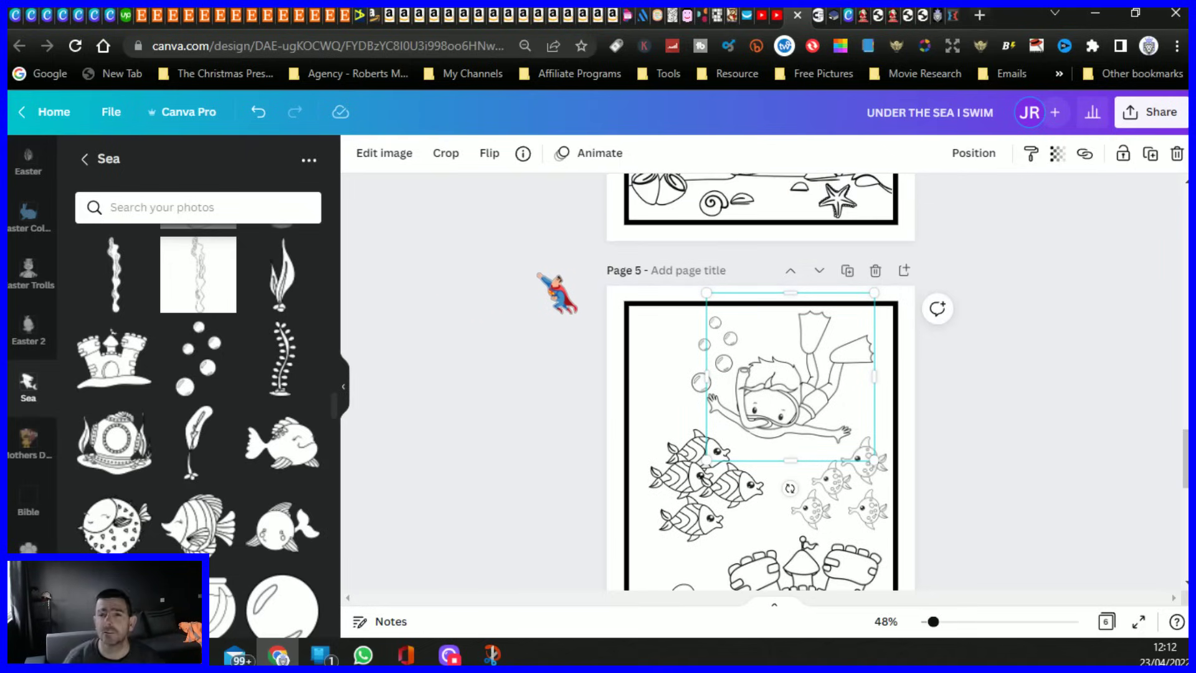
scroll(546, 299, down, 2)
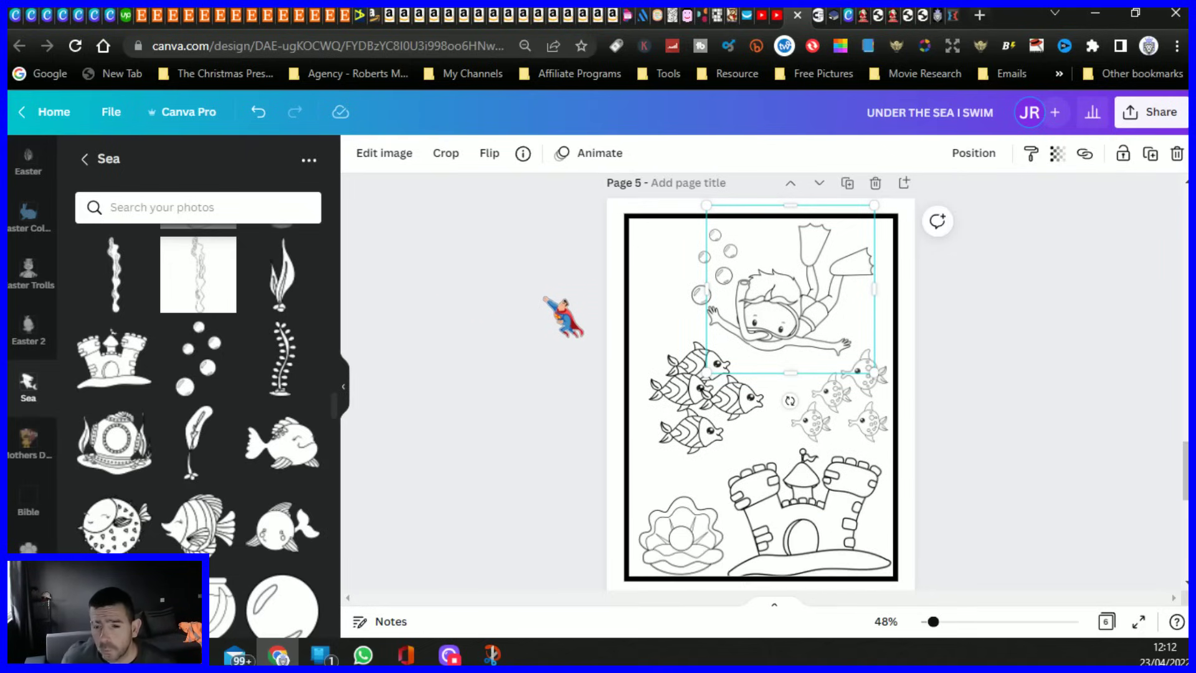
- Review the finished coloring pages from page 4 back to page 1
scroll(543, 298, up, 10)
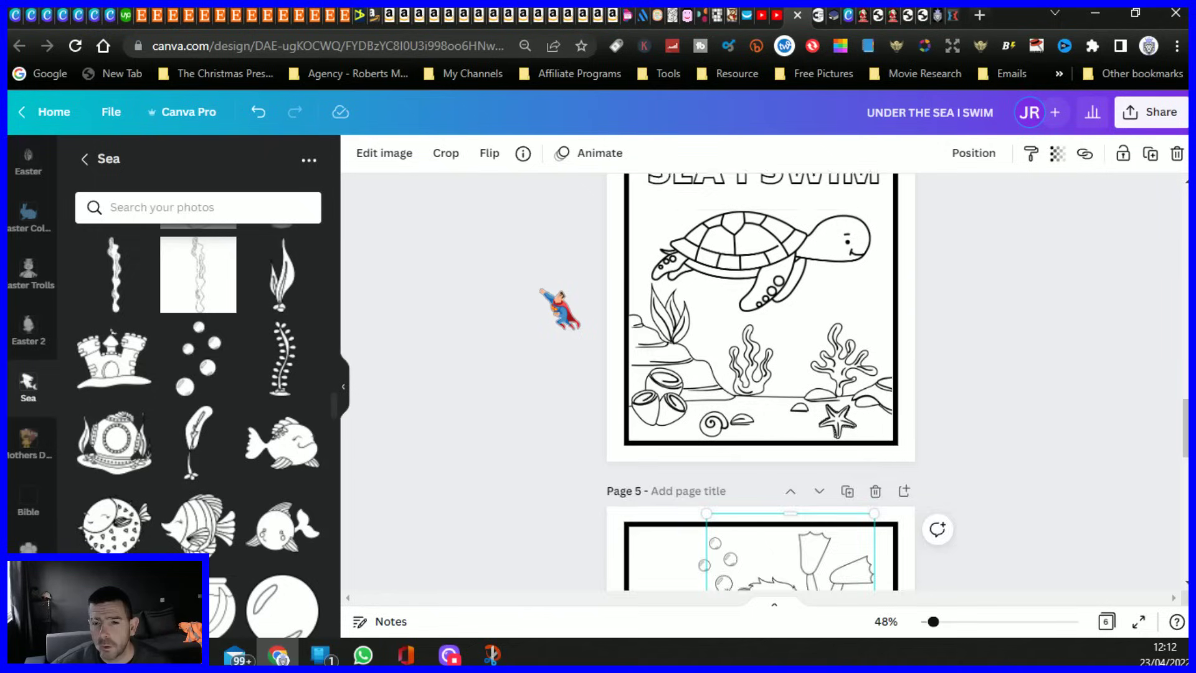
scroll(559, 308, up, 12)
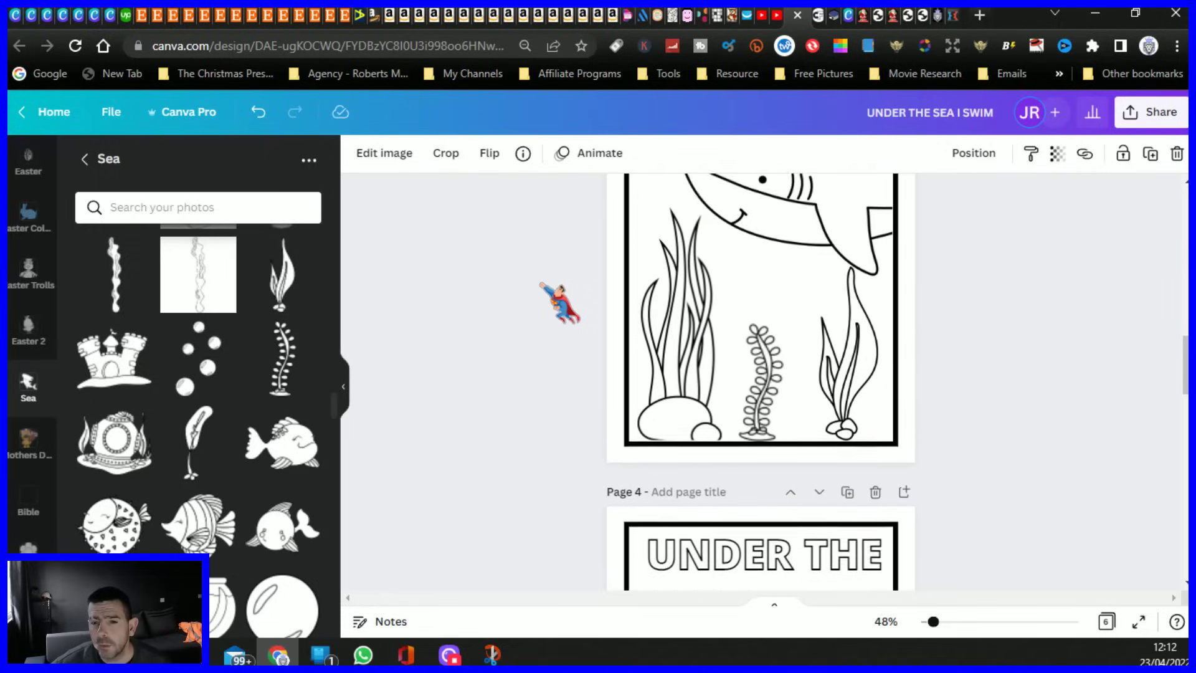
scroll(560, 303, up, 6)
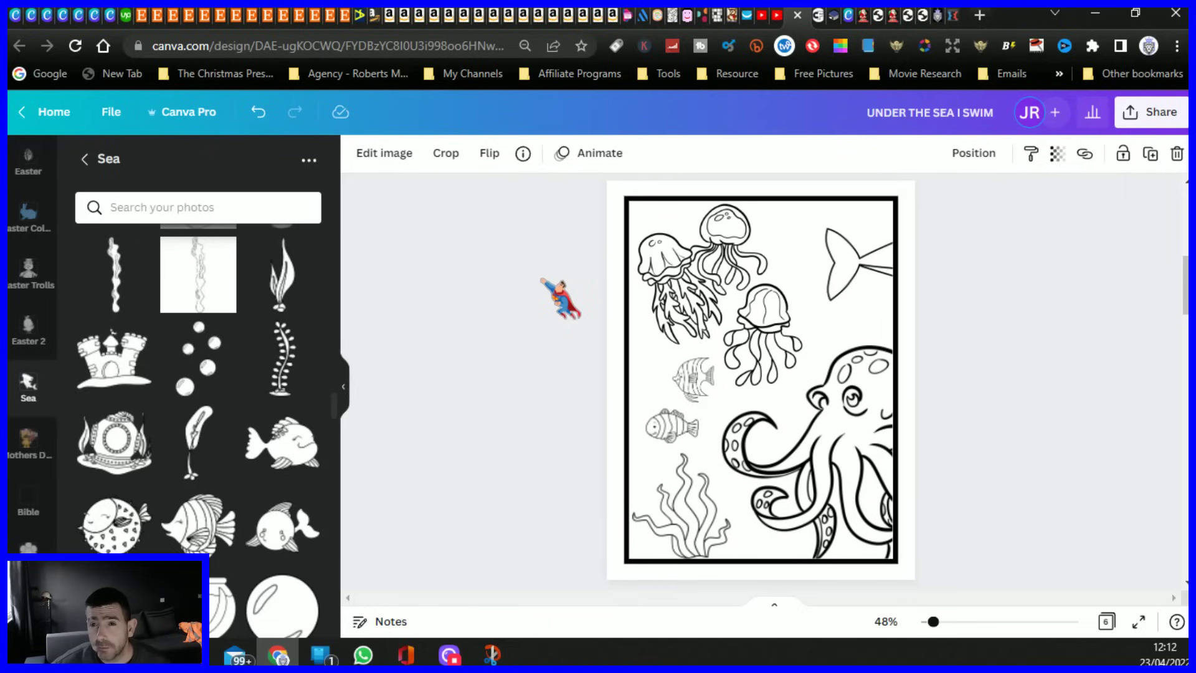
scroll(552, 303, up, 10)
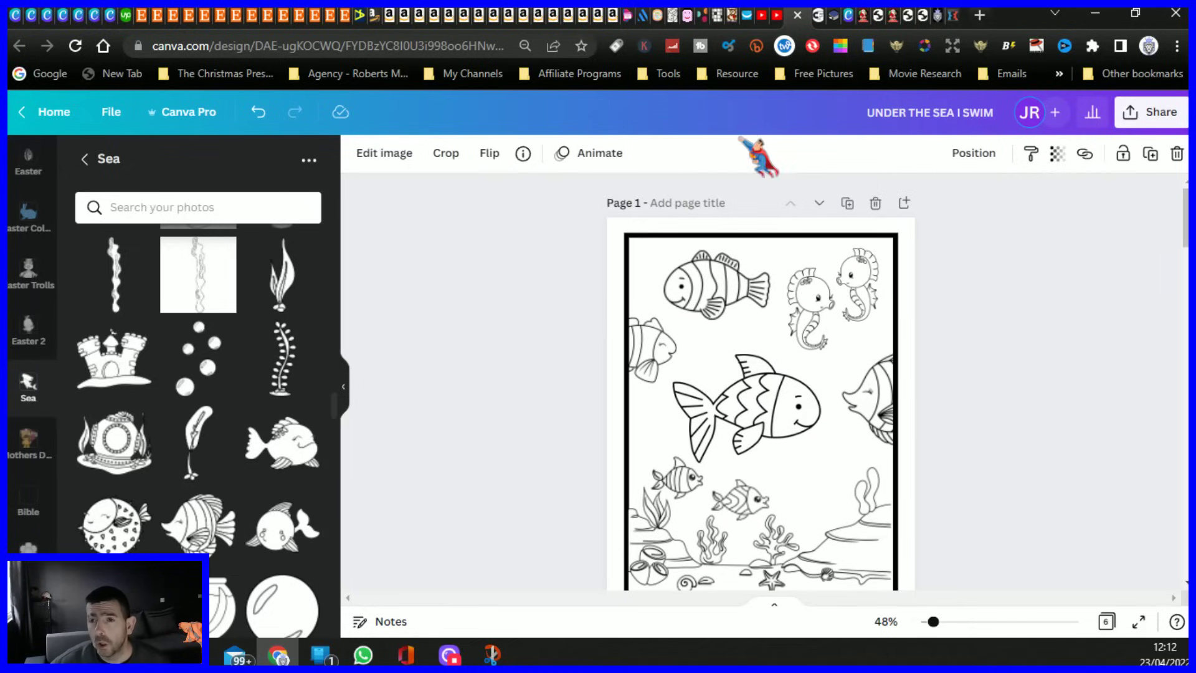
- Switch to the christmaseverydayclub.com website and open its Christmas Freebies page
click(923, 19)
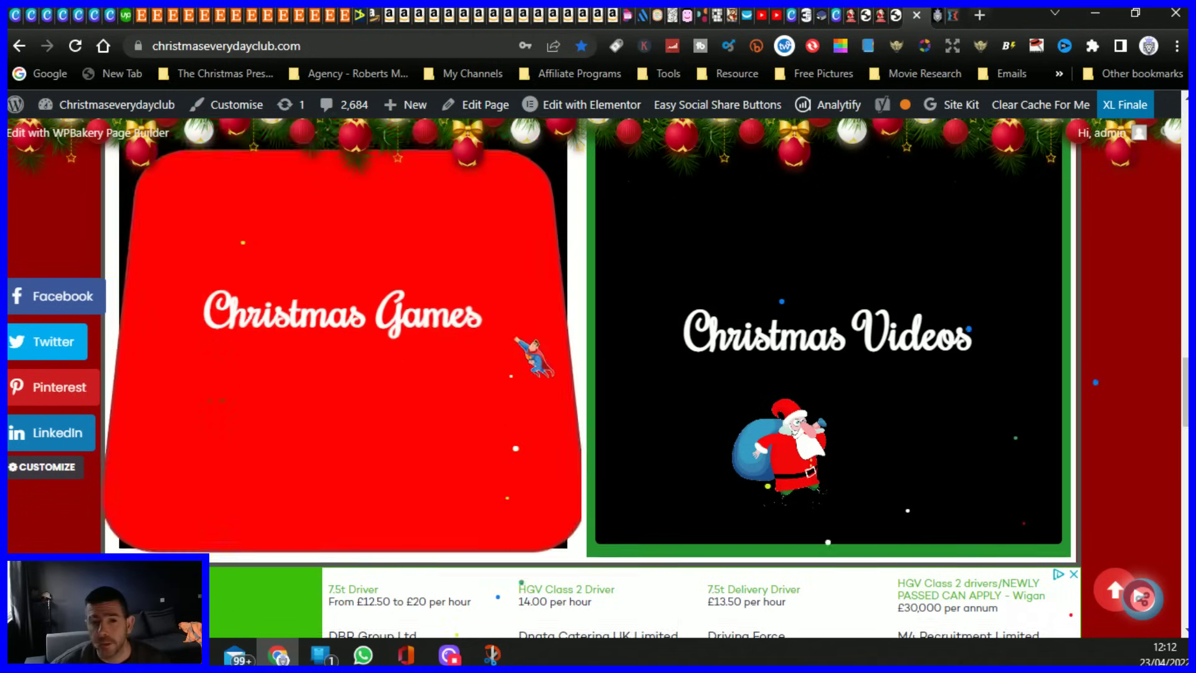
scroll(415, 319, down, 5)
scroll(429, 333, up, 15)
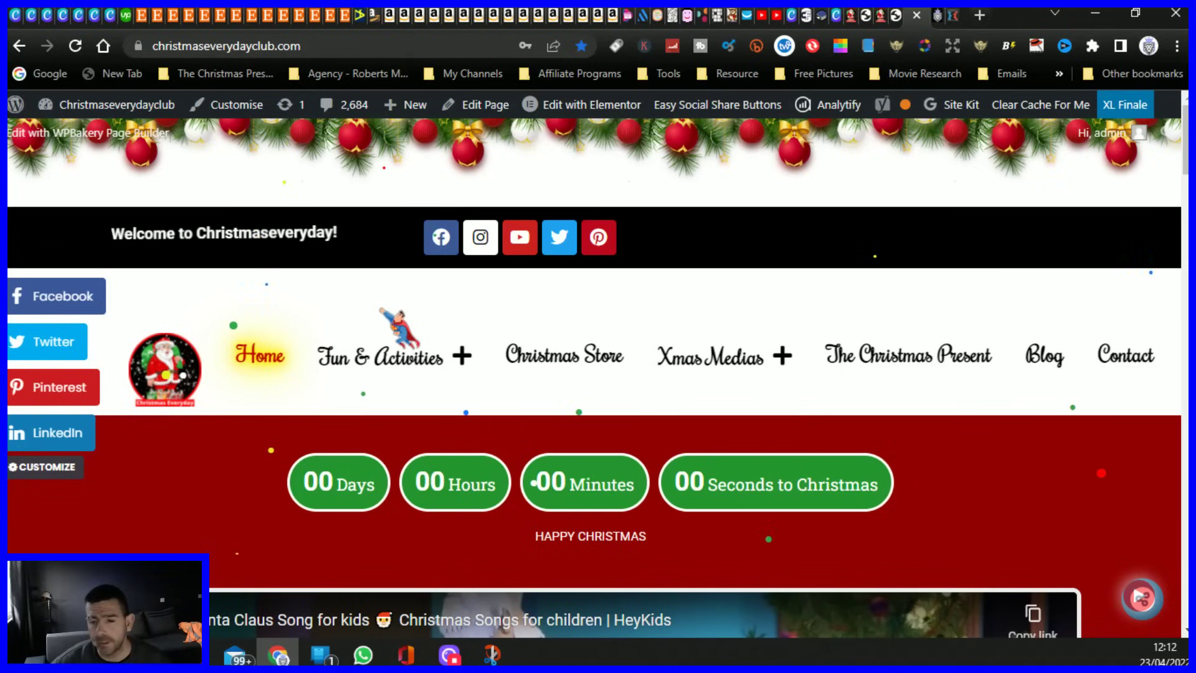
mouse_move(373, 367)
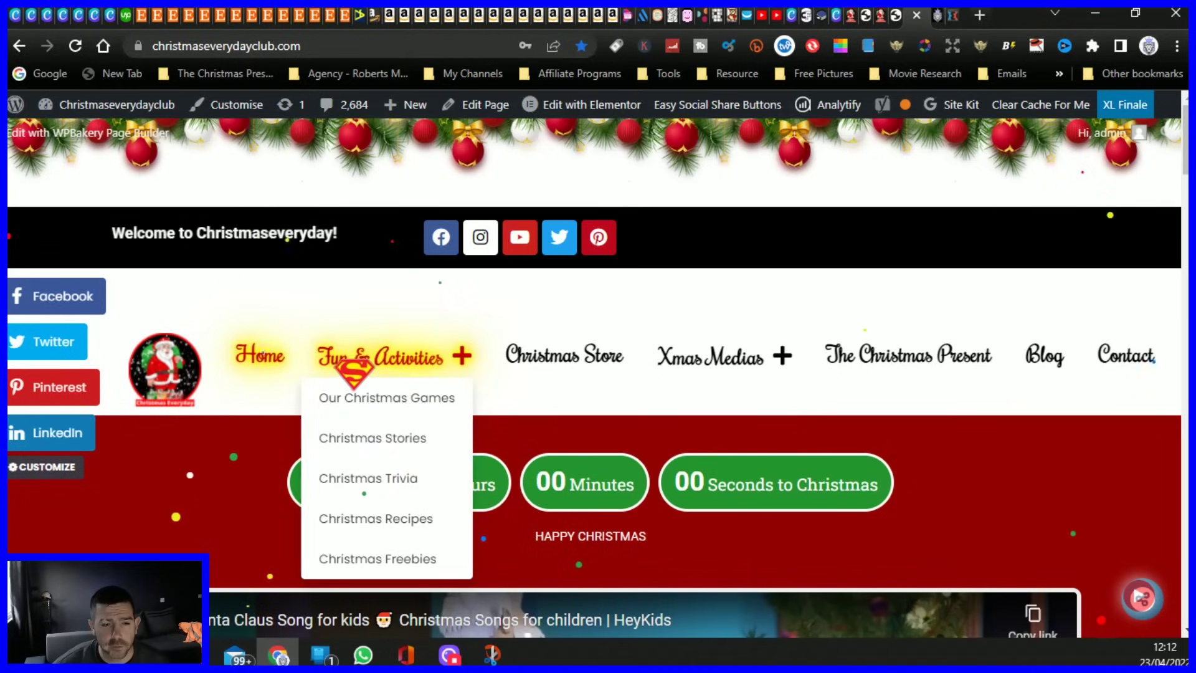
click(355, 558)
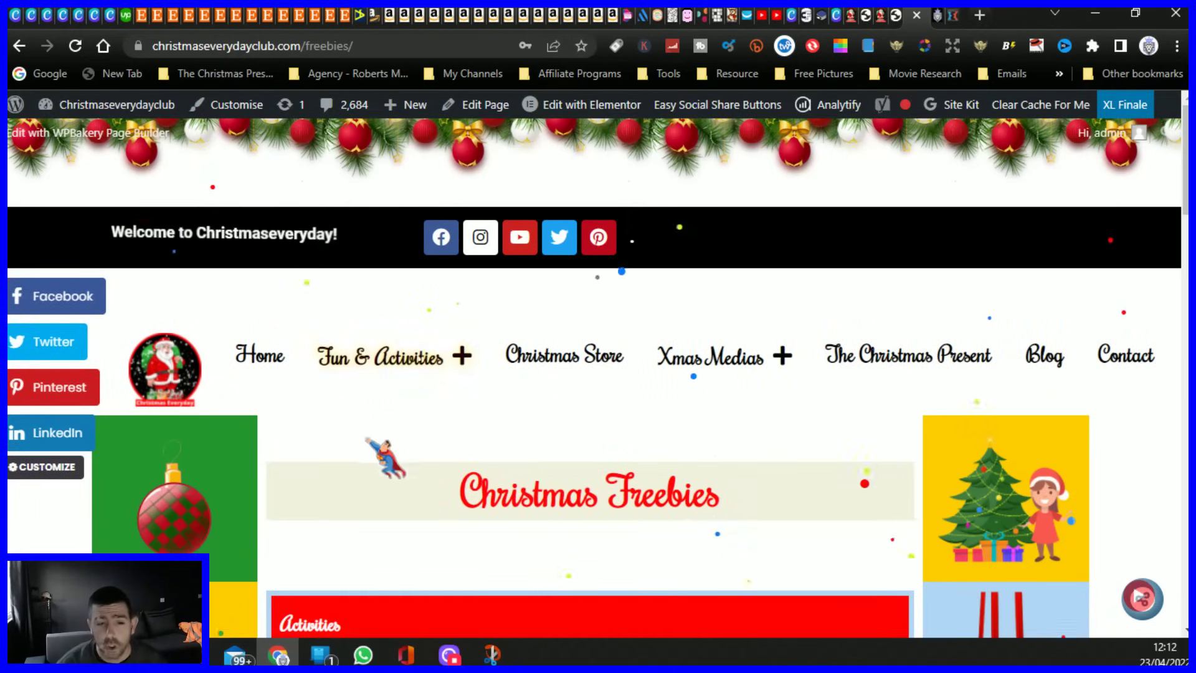
- Examine the Activities and Colouring Pages sections of the Christmas Freebies page
scroll(430, 436, down, 3)
scroll(491, 353, down, 2)
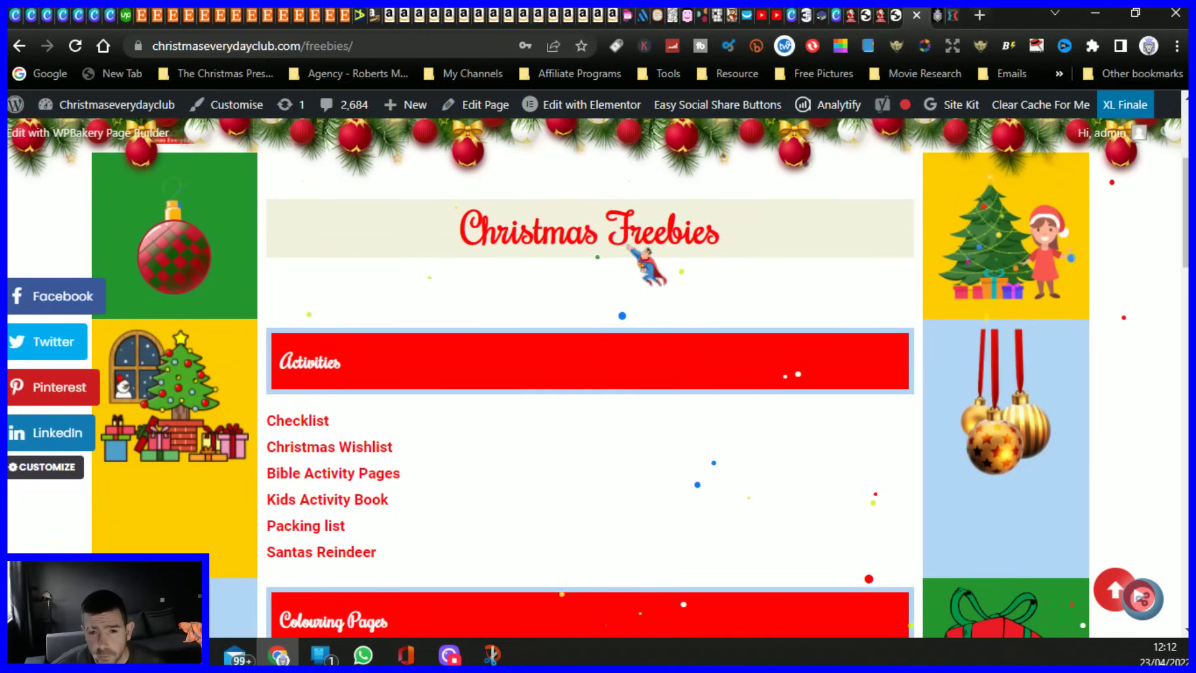
scroll(437, 365, down, 3)
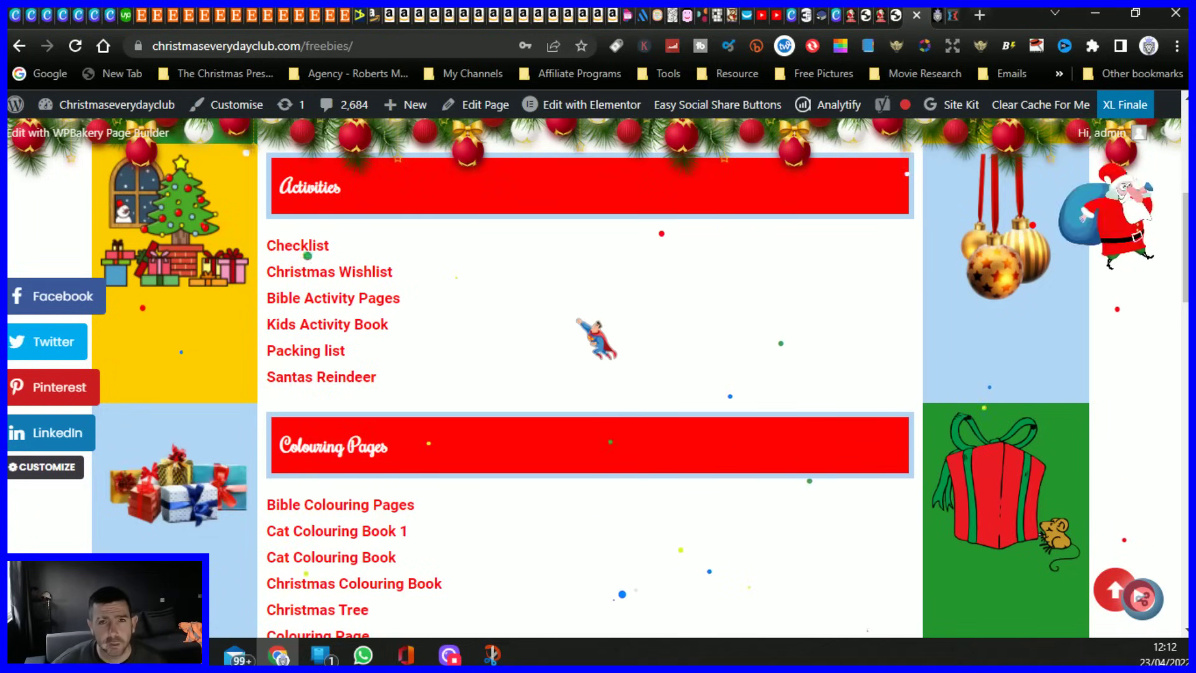
scroll(592, 333, down, 4)
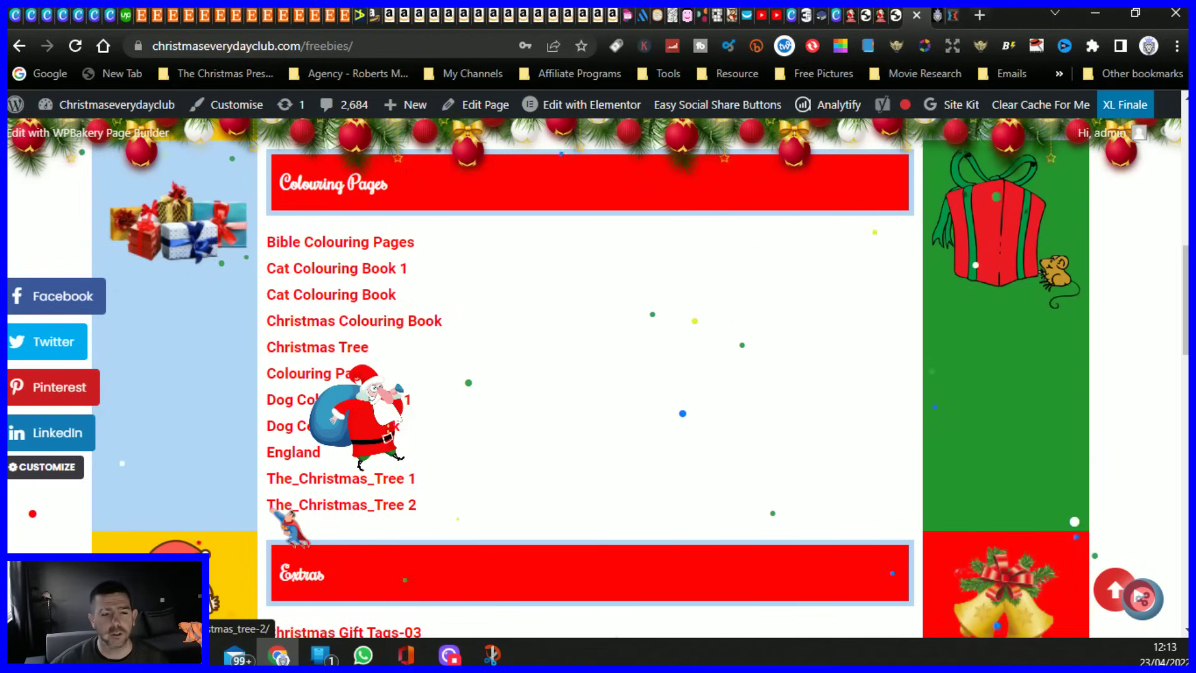
scroll(574, 398, up, 4)
scroll(589, 411, up, 8)
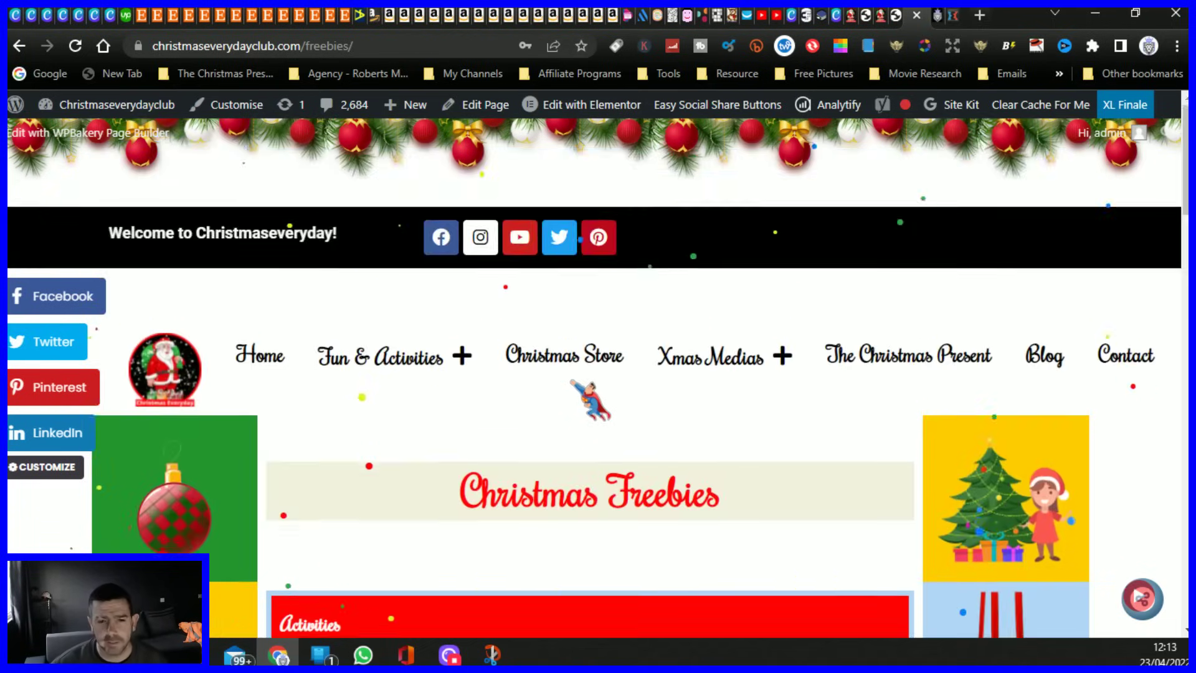
- Look through the Extras, Letters, Puzzles and Worksheets freebies and return to the site's main navigation
scroll(560, 392, down, 12)
scroll(411, 361, down, 5)
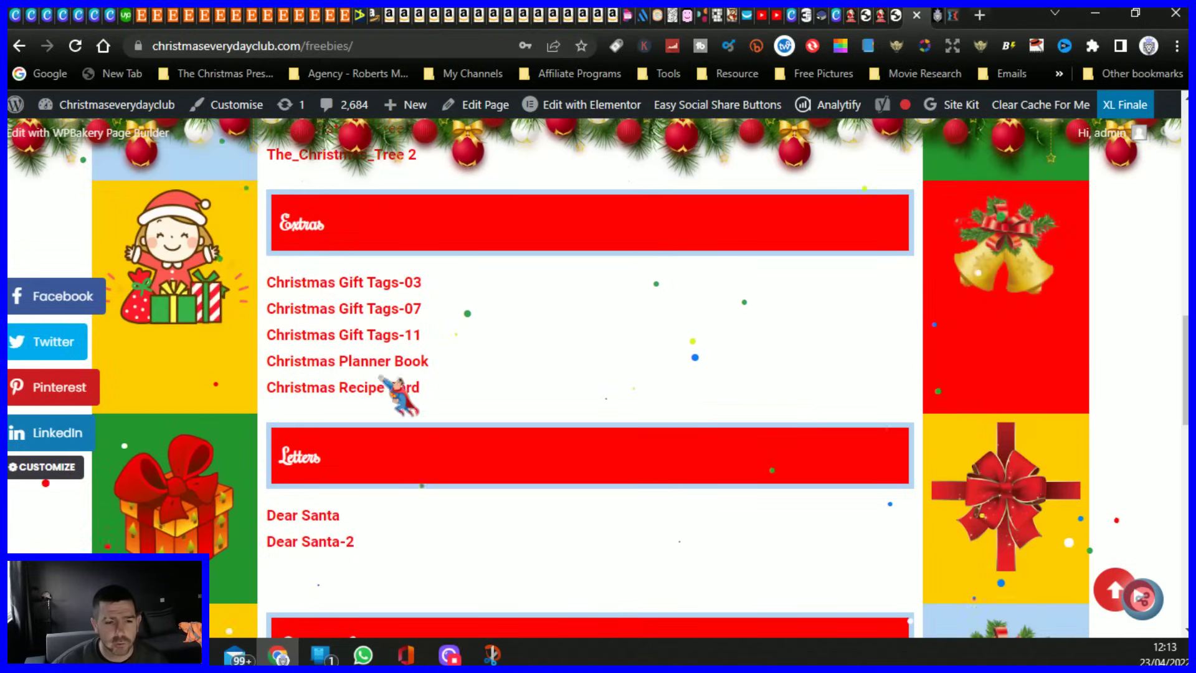
scroll(374, 386, down, 5)
scroll(361, 405, down, 6)
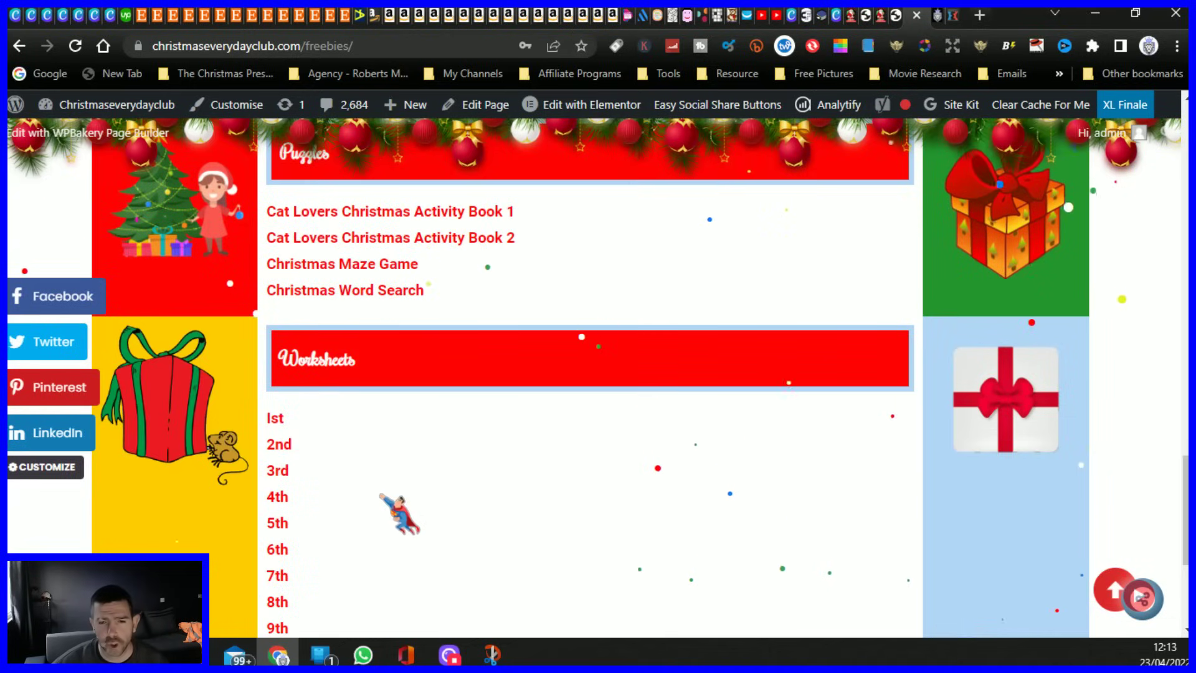
scroll(498, 398, up, 18)
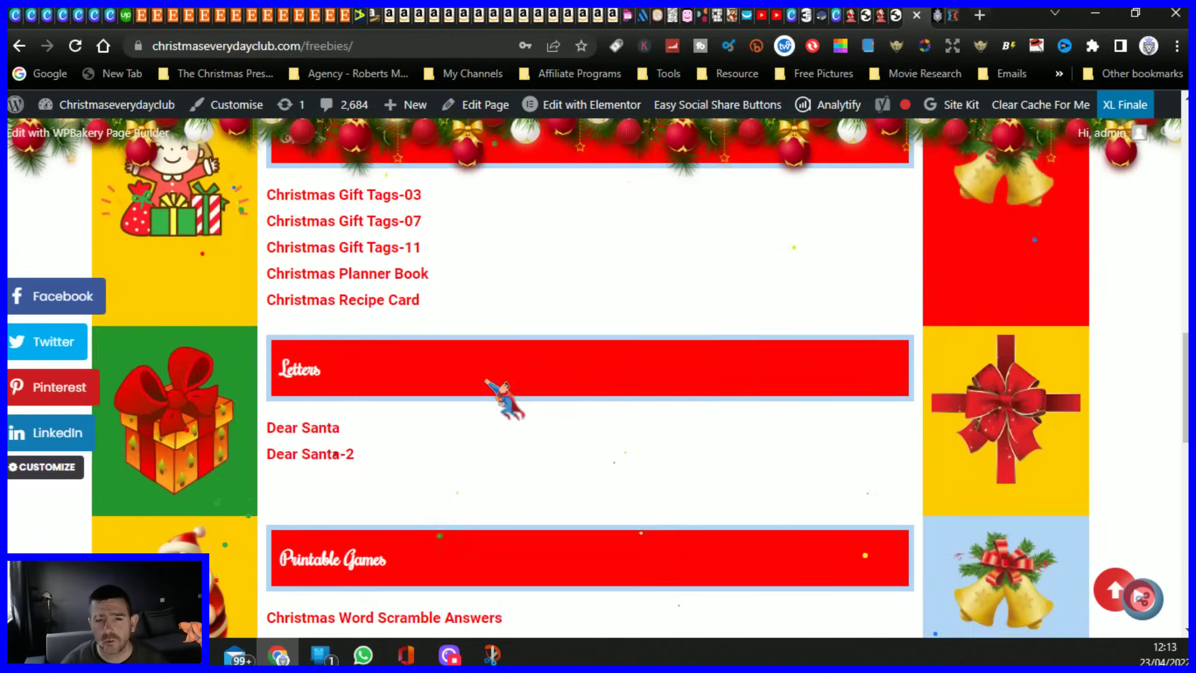
scroll(502, 341, up, 6)
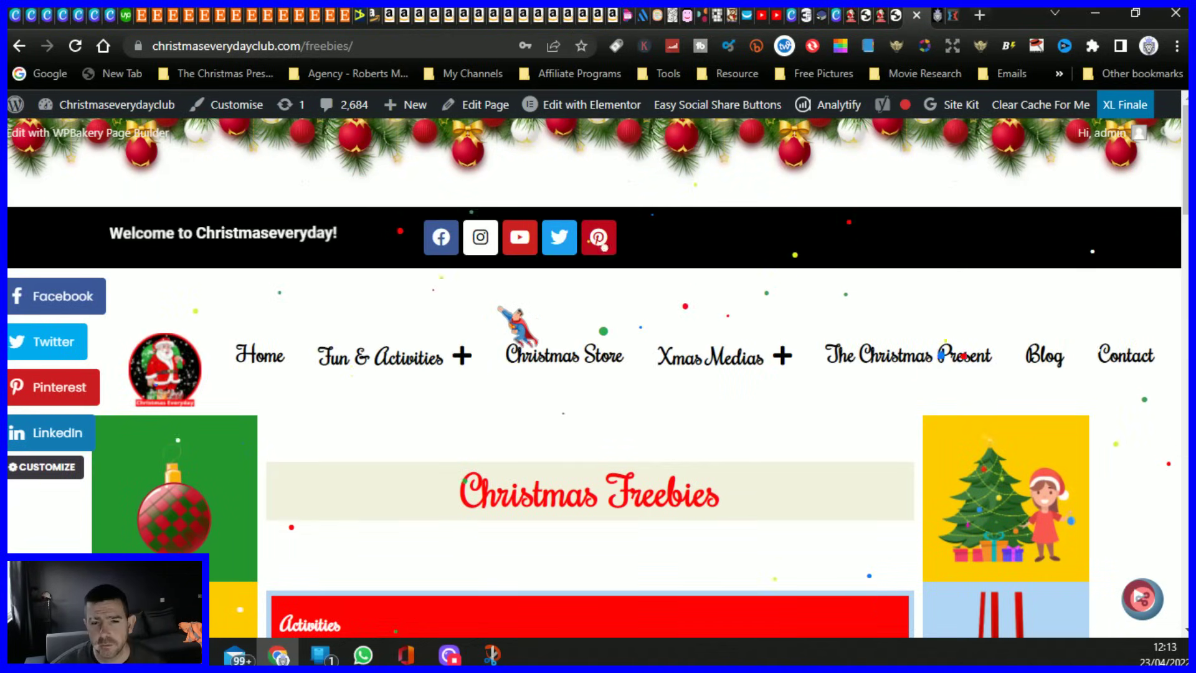
mouse_move(348, 367)
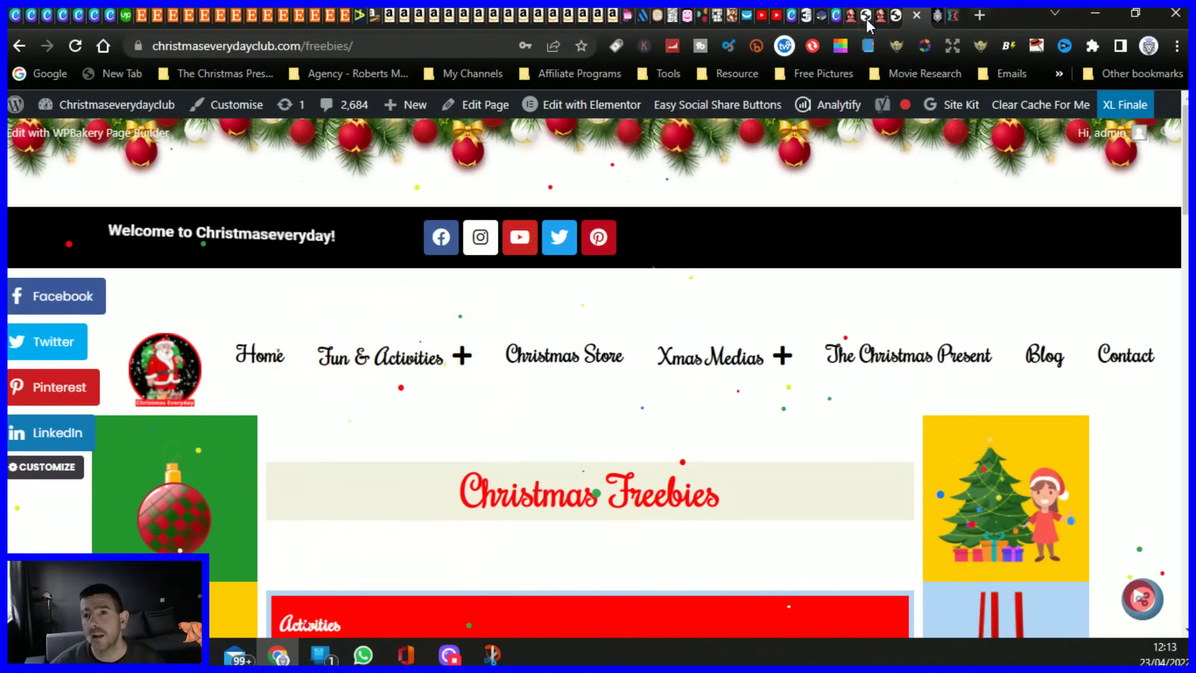
- Check the YouTube channel's videos page, switch to Creative Fabrica, and examine the artwork sets in the DIGITAL STAMPS search results
click(776, 13)
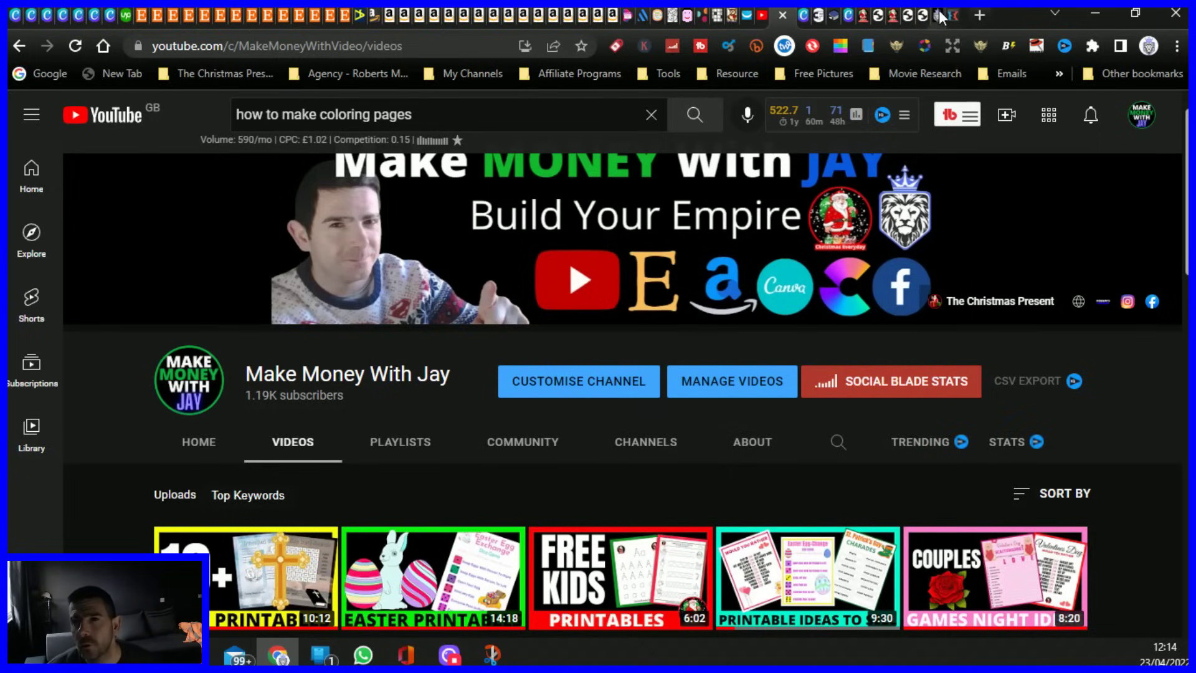
click(803, 15)
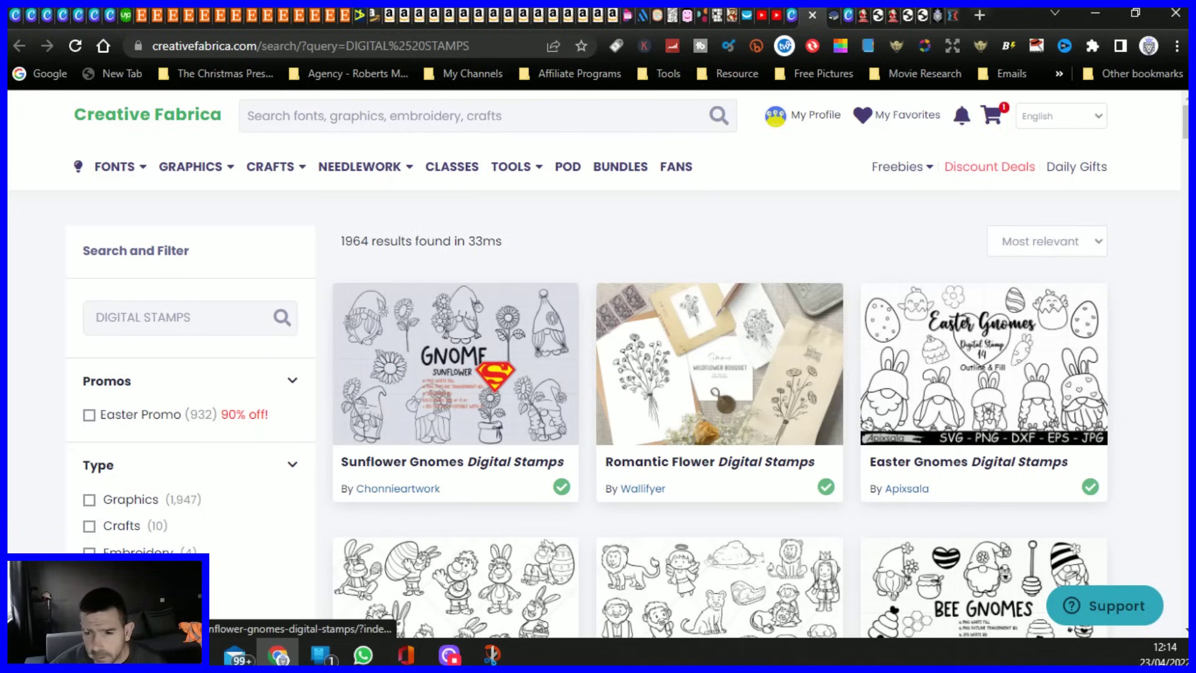
scroll(496, 426, down, 2)
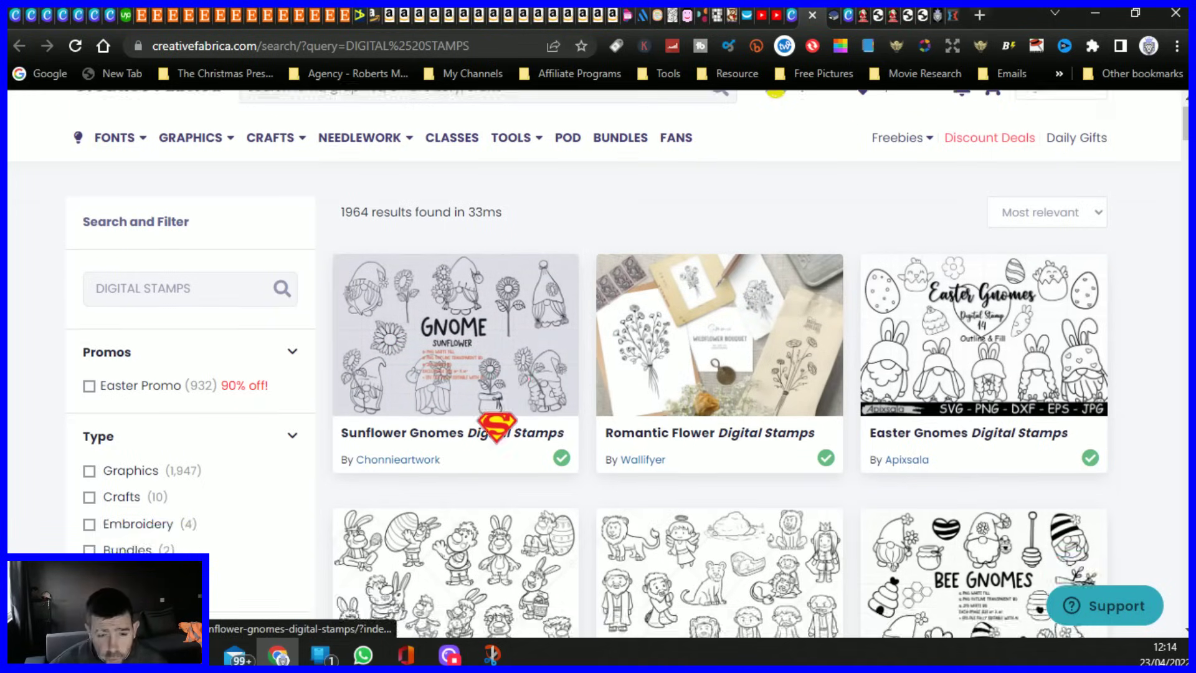
scroll(497, 427, down, 6)
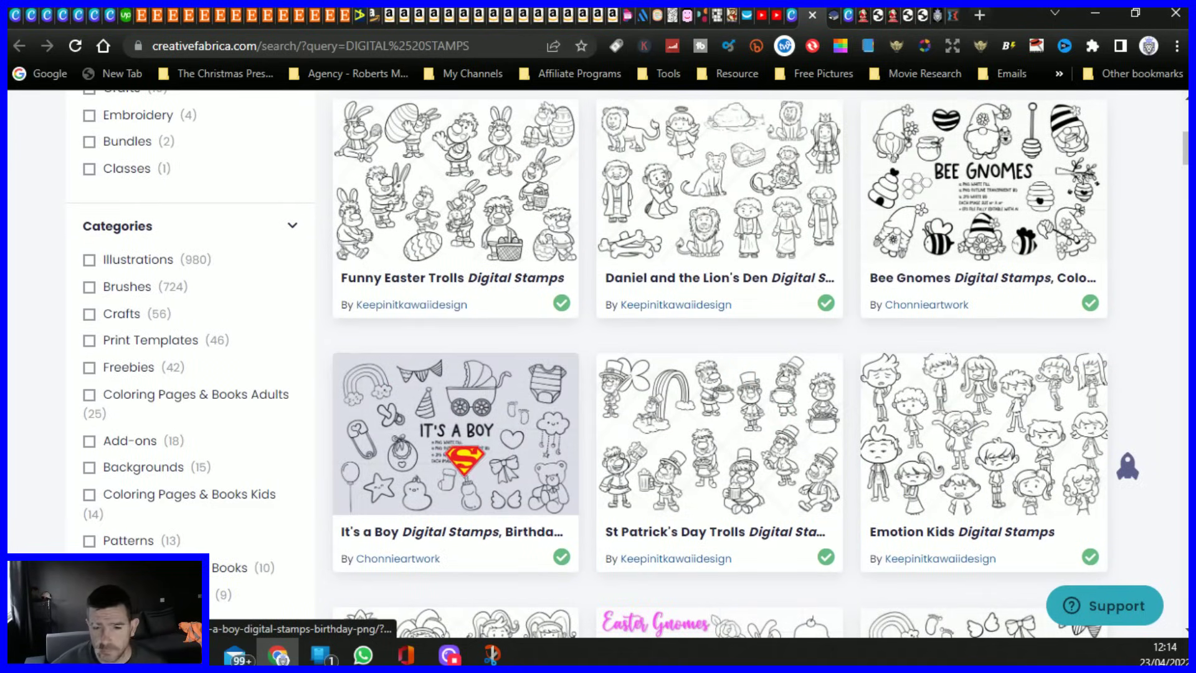
scroll(797, 436, down, 3)
scroll(734, 449, down, 5)
scroll(822, 348, up, 2)
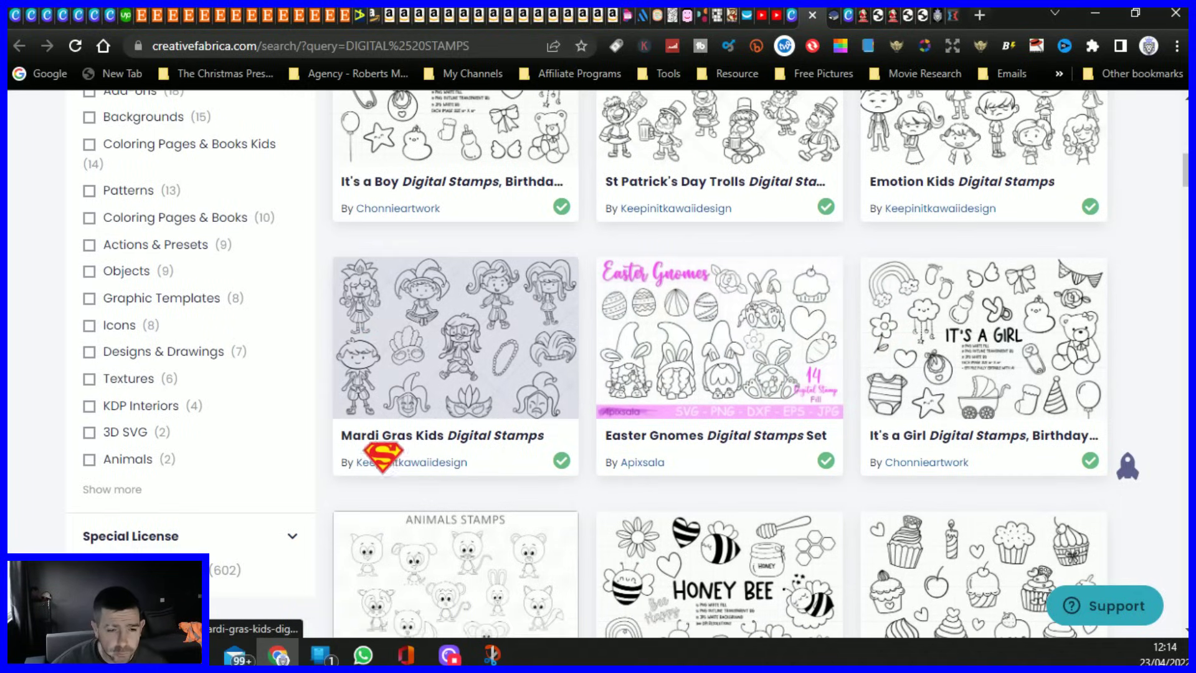
scroll(459, 342, down, 3)
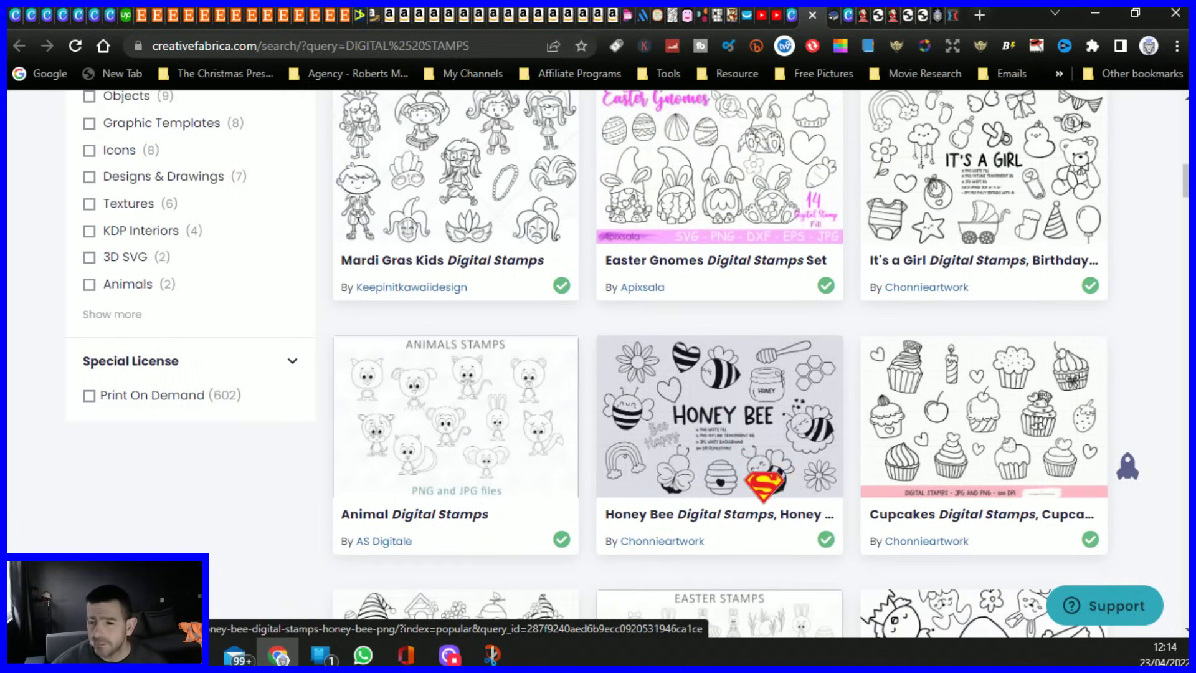
scroll(765, 480, down, 3)
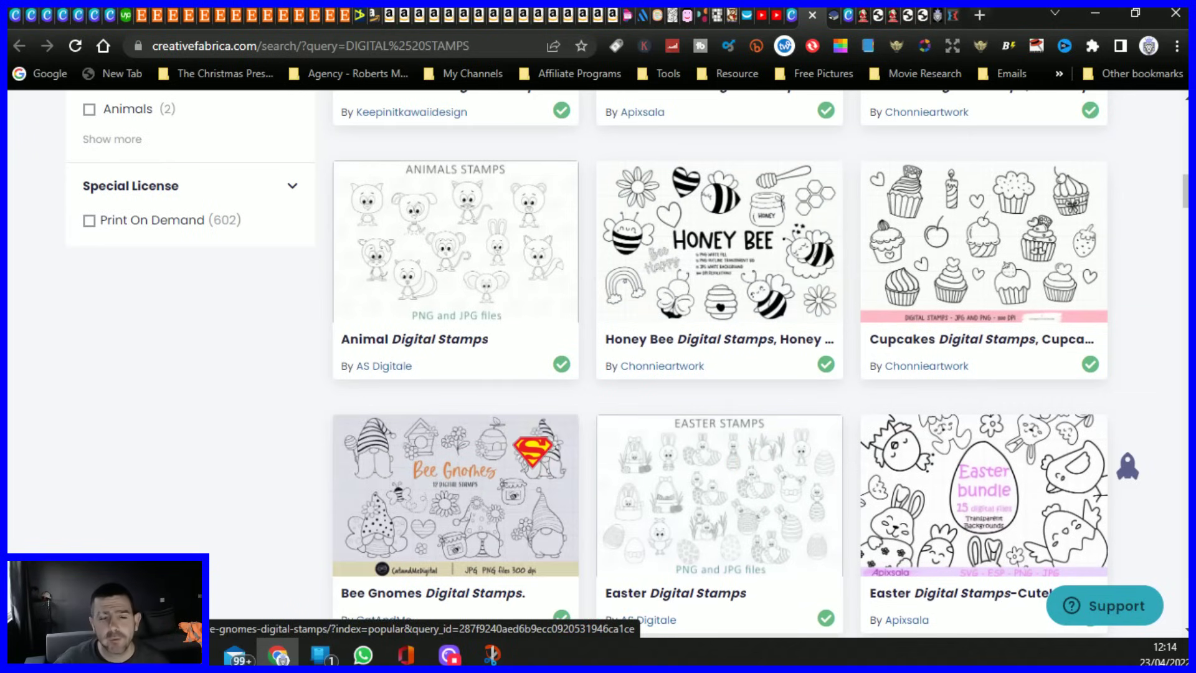
scroll(526, 439, up, 7)
scroll(526, 439, up, 7)
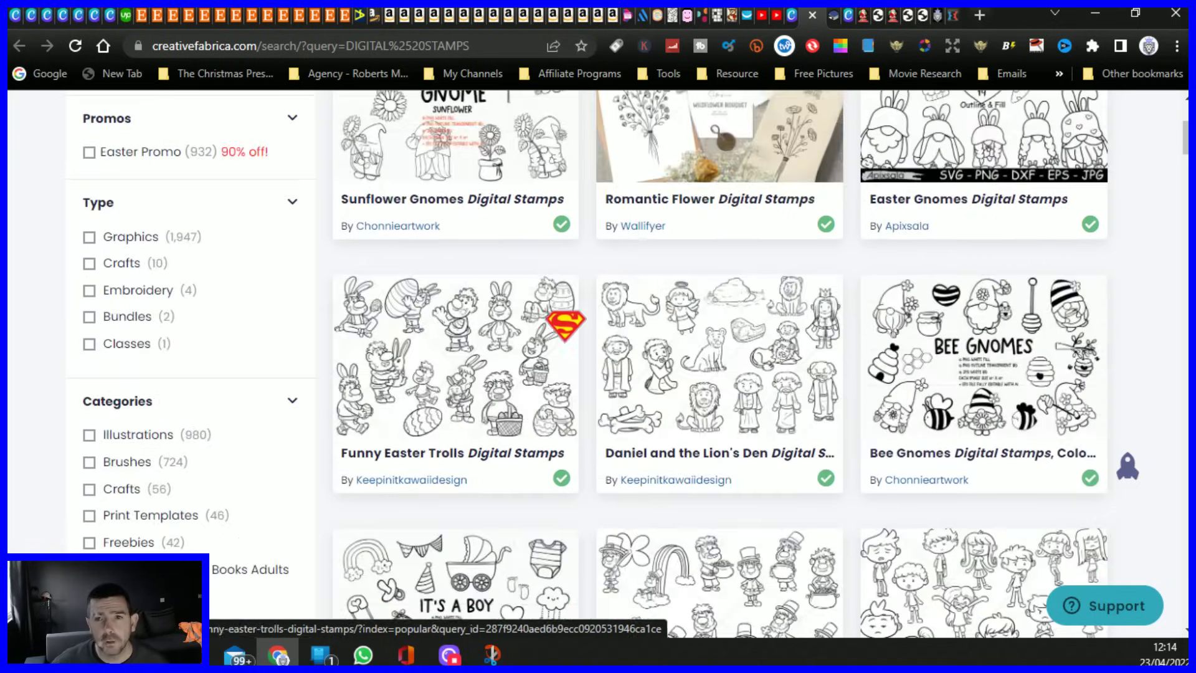
- Switch to the Canva design UNDER THE SEA I SWIM to view its Sea folder artwork, and return to Creative Fabrica's DIGITAL STAMPS results
click(848, 17)
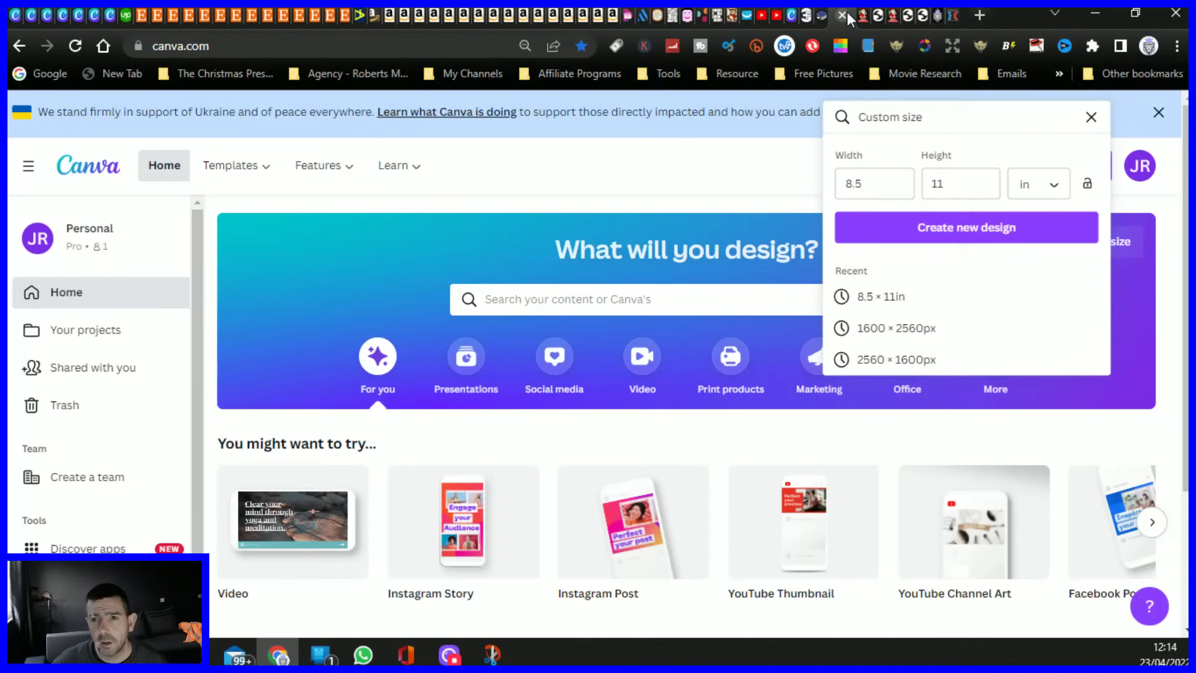
click(792, 16)
scroll(177, 451, down, 1)
scroll(182, 453, down, 10)
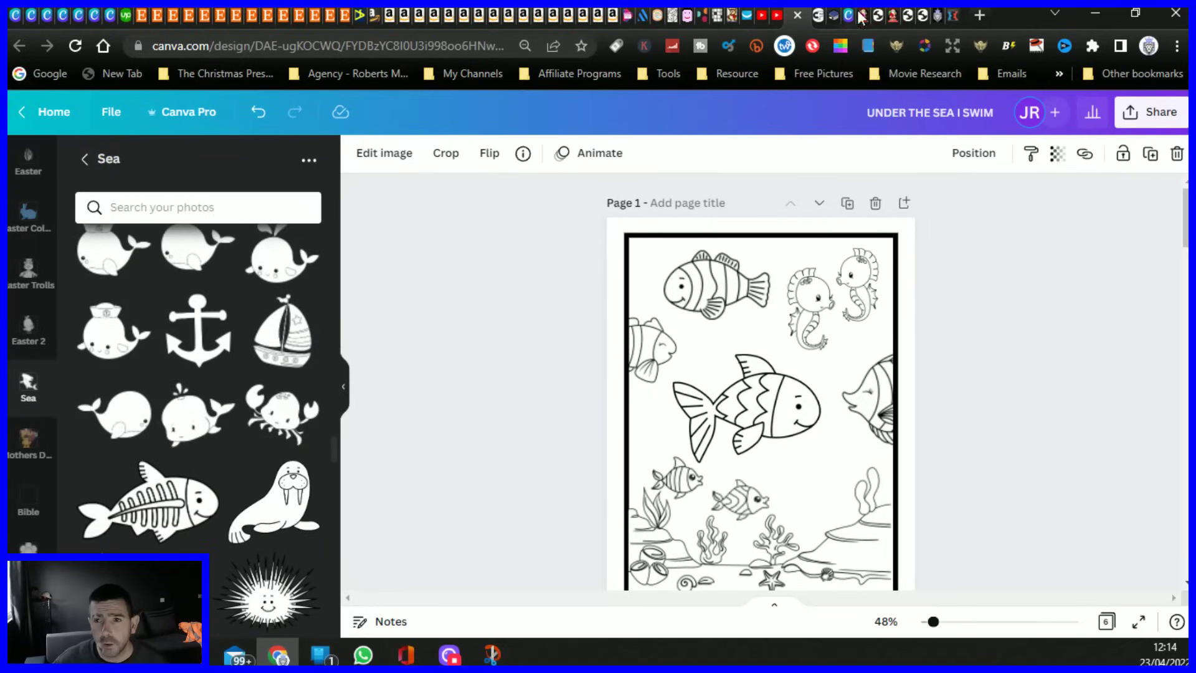
click(819, 17)
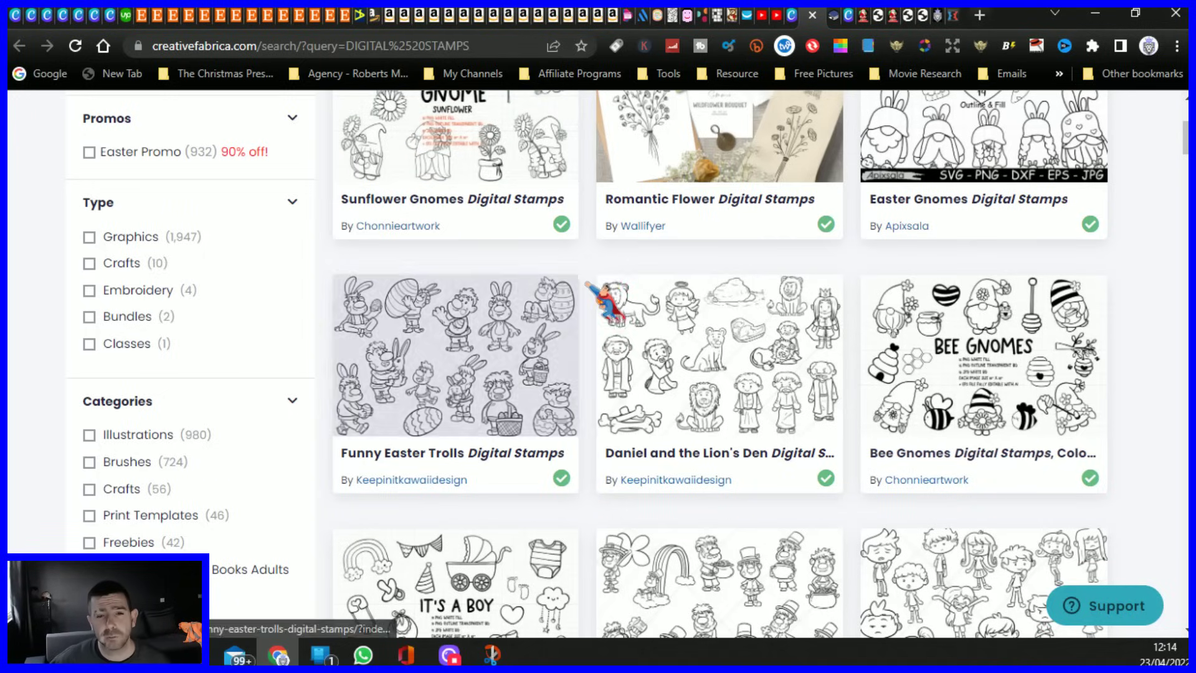
scroll(594, 274, up, 5)
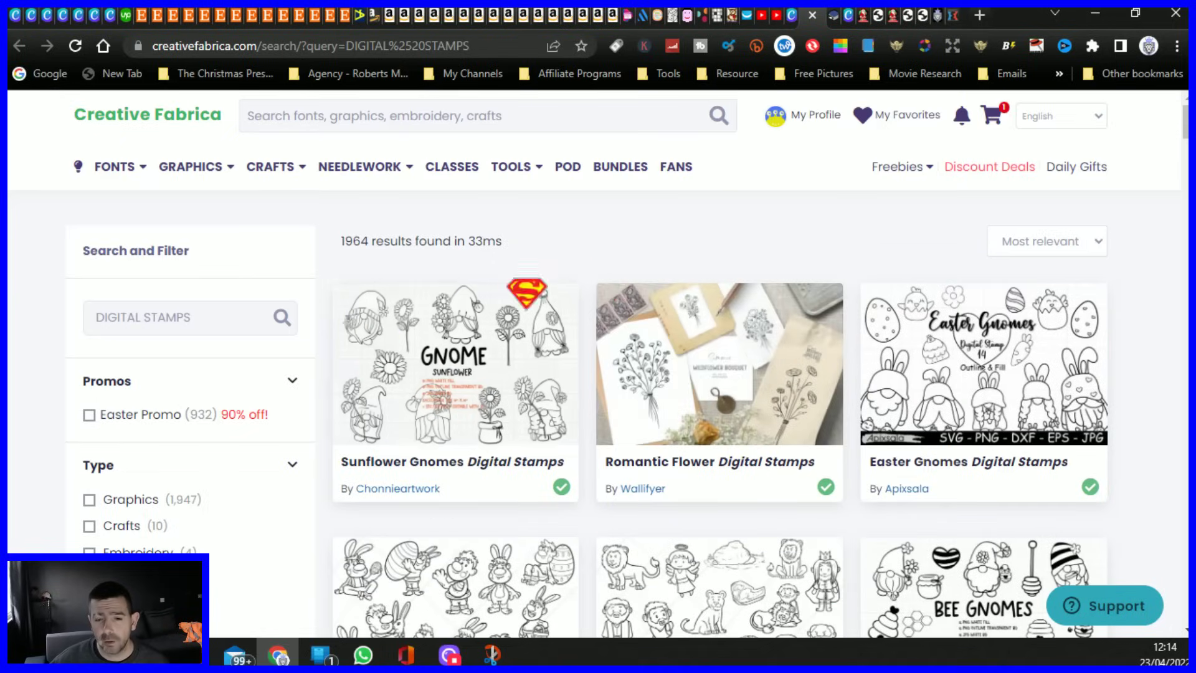